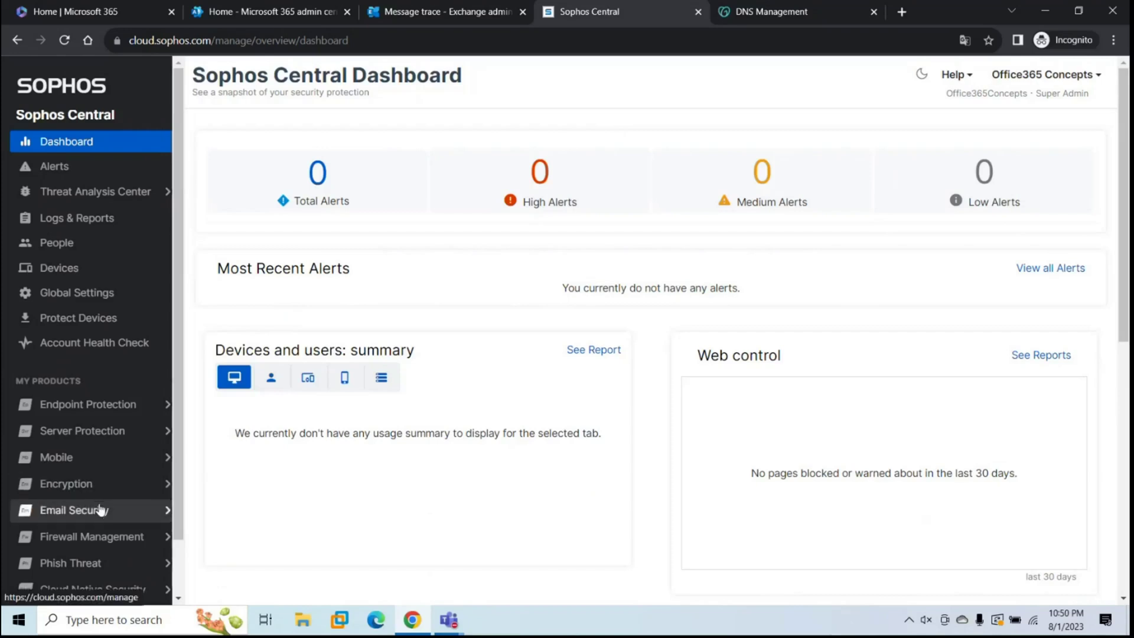
Step: Go to the Verify domains page in Email Security settings
left_click(100, 509)
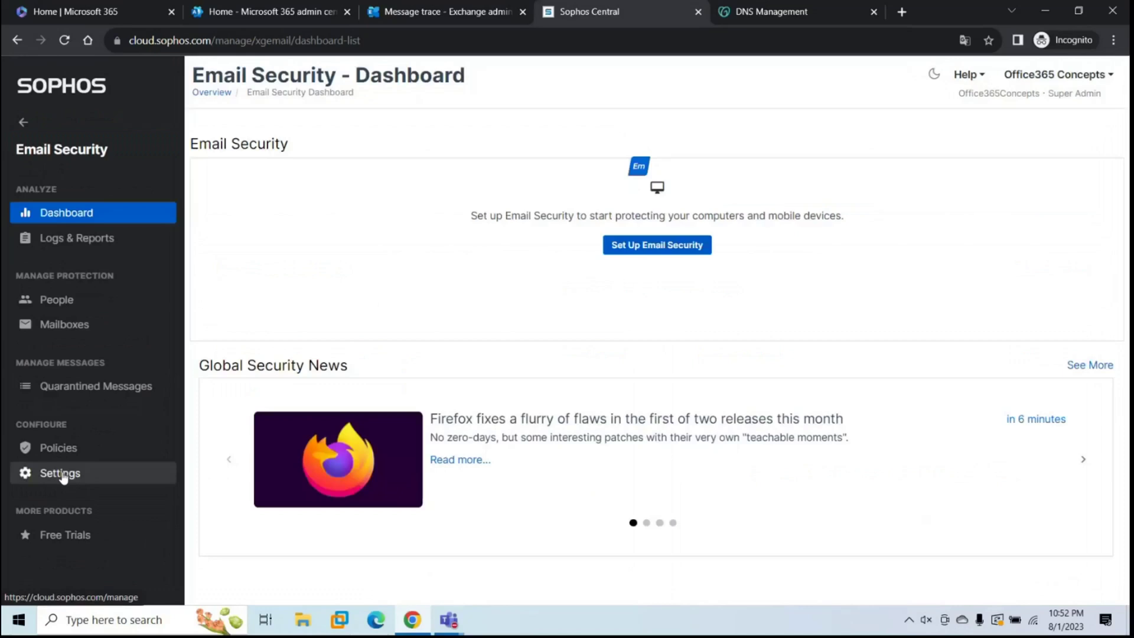
left_click(62, 476)
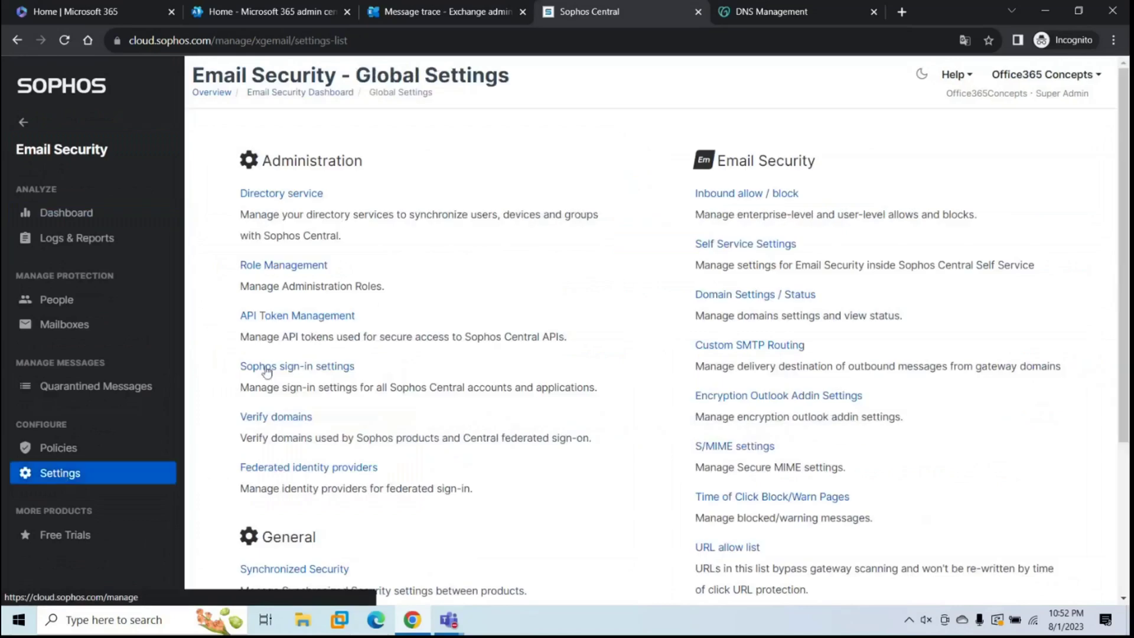
left_click(281, 420)
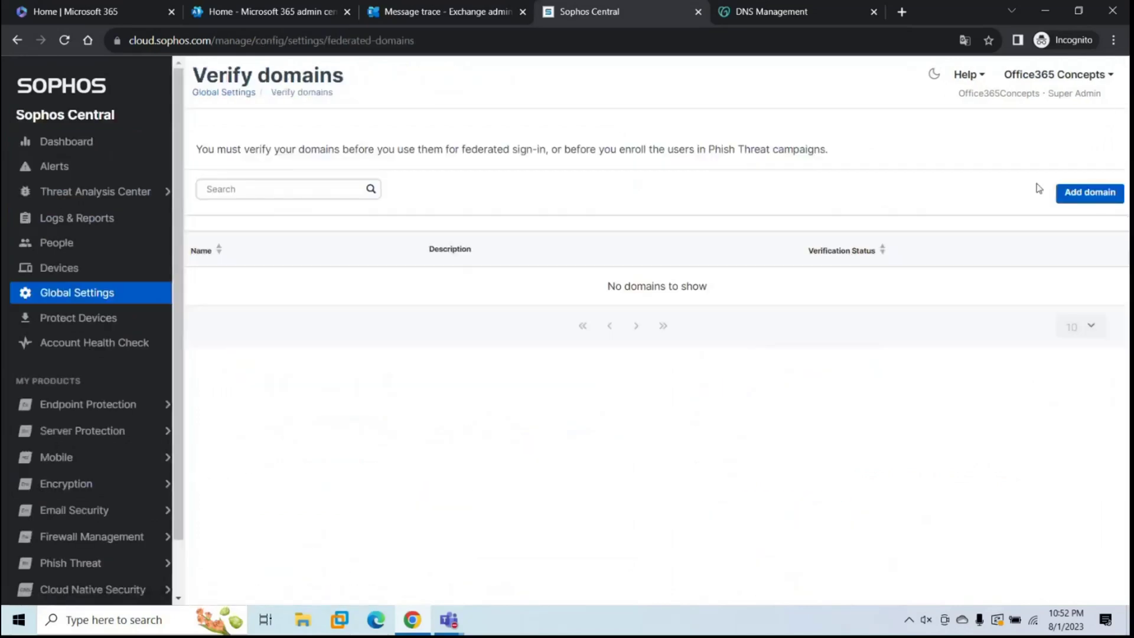
Step: Add office365concepts.com as a domain to verify and copy its TXT verification value
left_click(1088, 193)
left_click(530, 296)
type("office365")
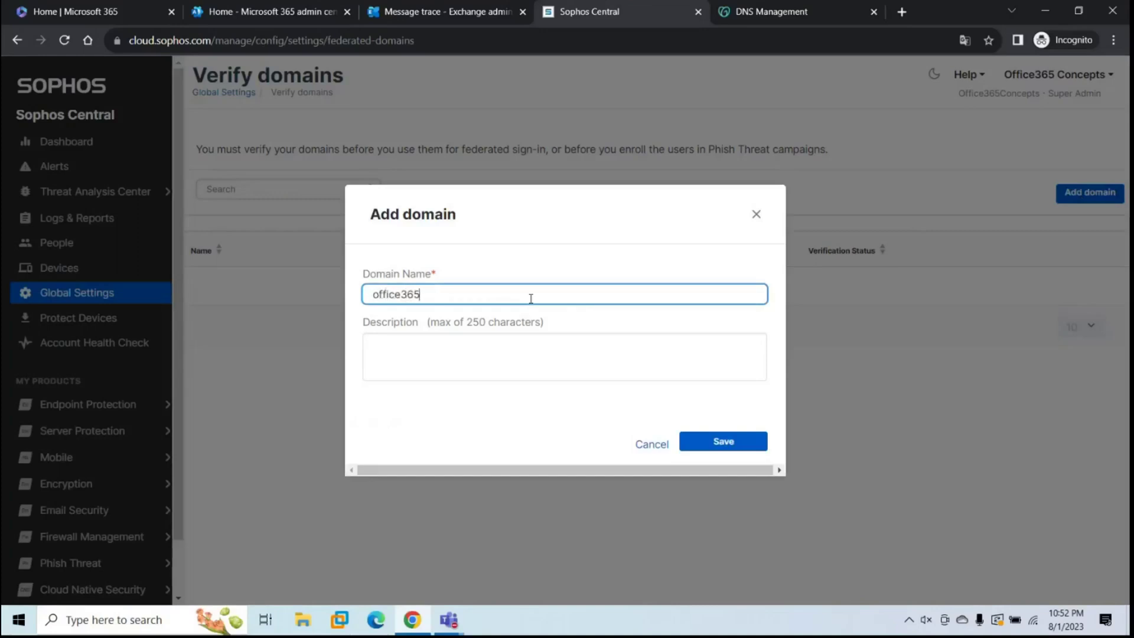
type("concepts.com")
left_click(723, 441)
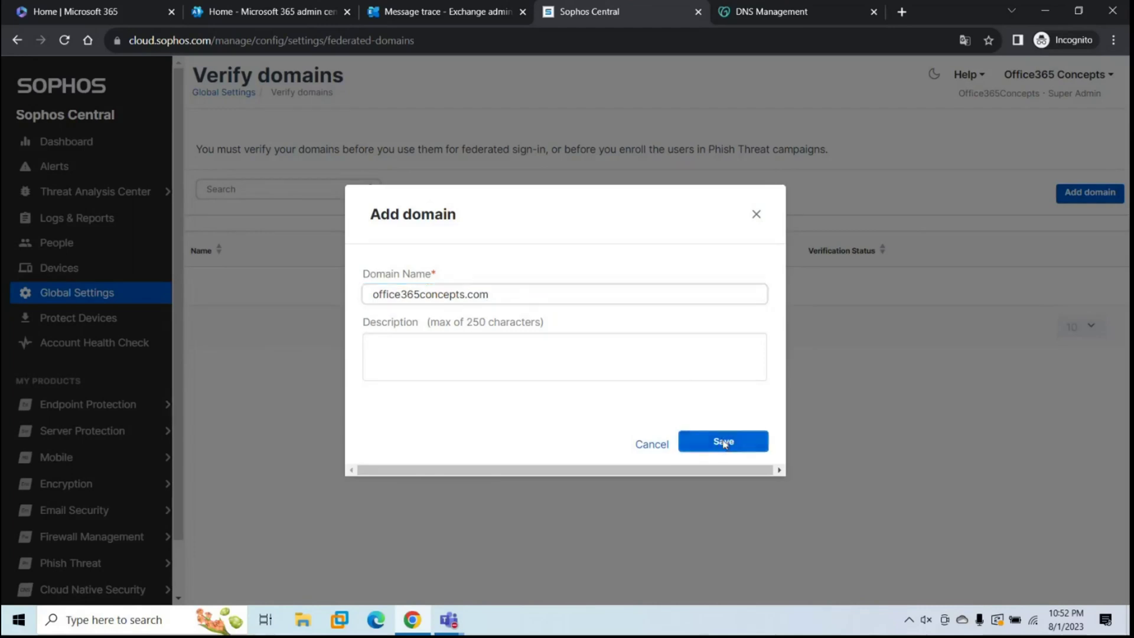
left_click(794, 366)
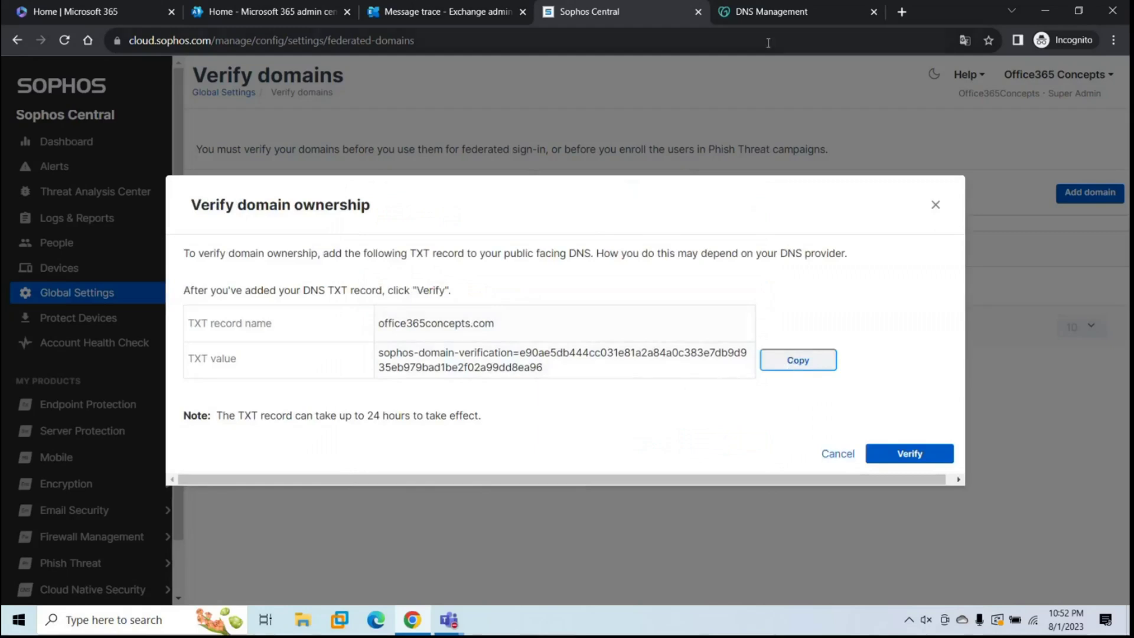
left_click(761, 24)
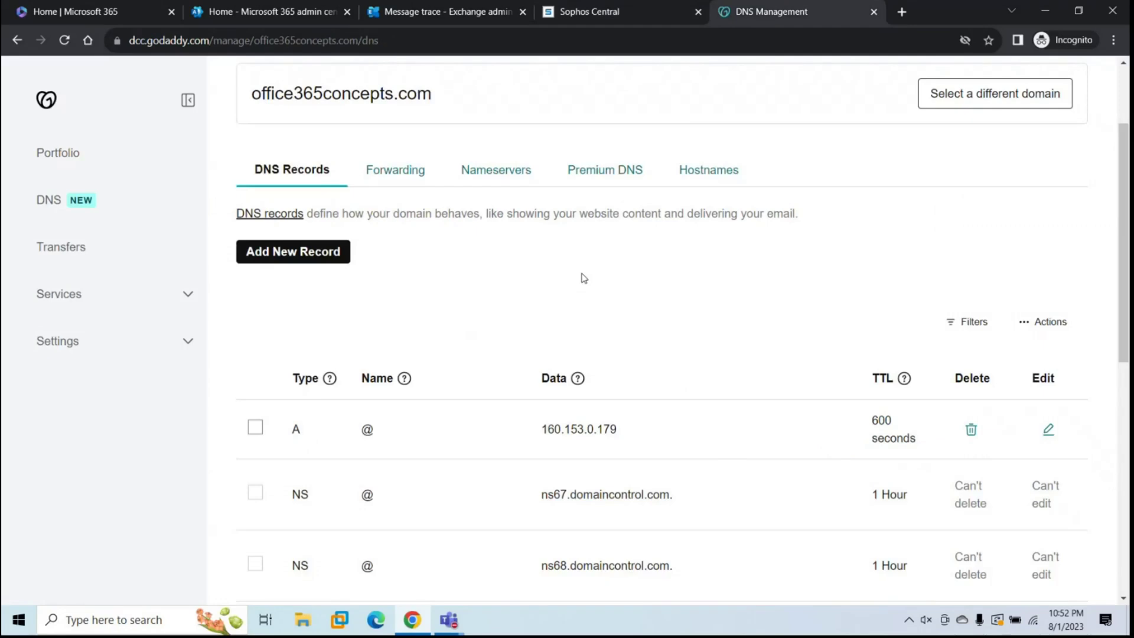
Step: Create a GoDaddy TXT record for @ holding the Sophos verification value, TTL 1 Hour
left_click(303, 259)
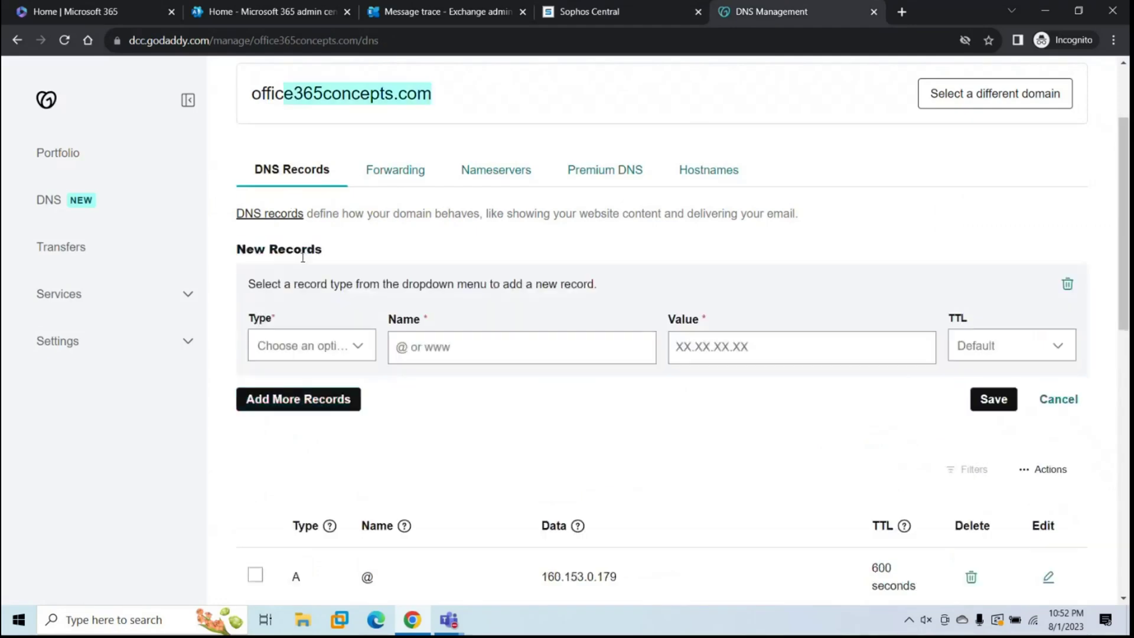
left_click(325, 354)
left_click(273, 505)
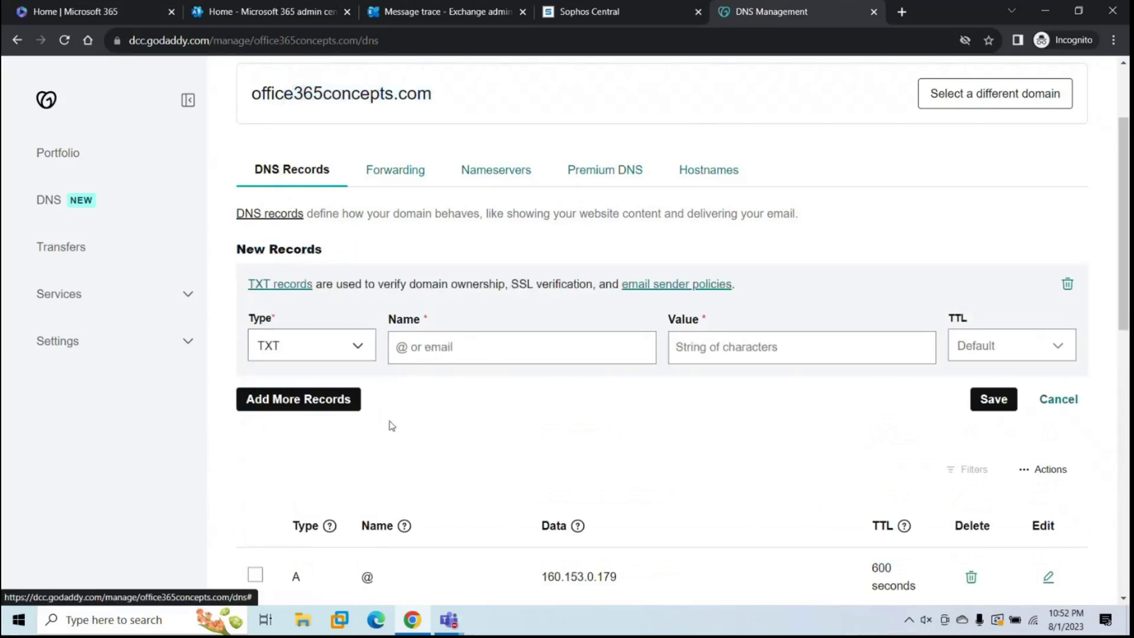
type("@")
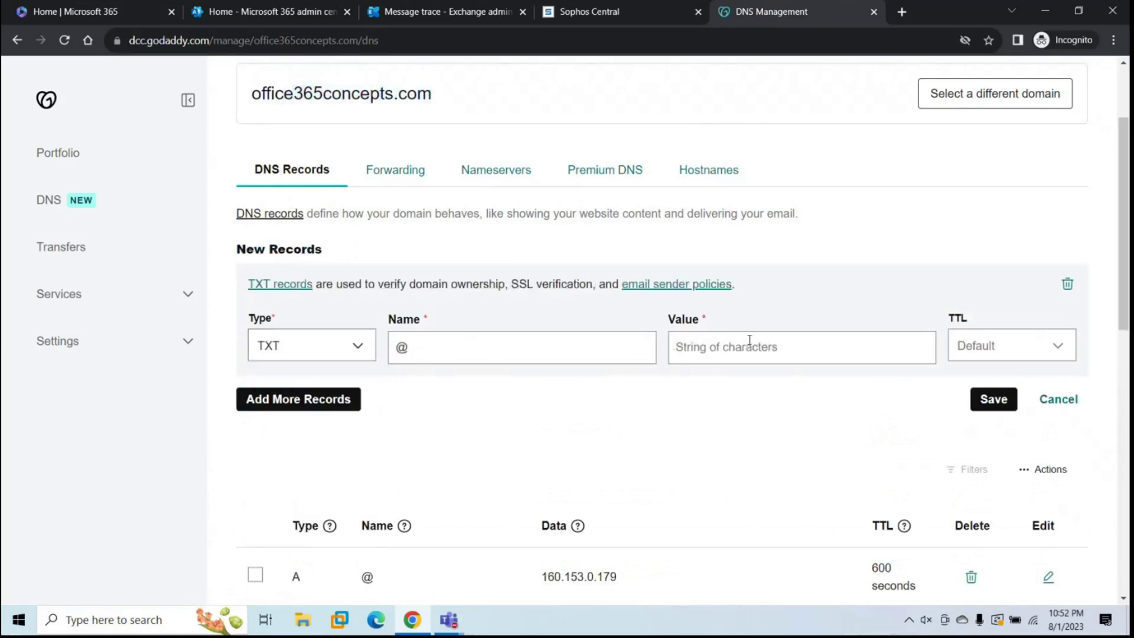
key("ctrl+v")
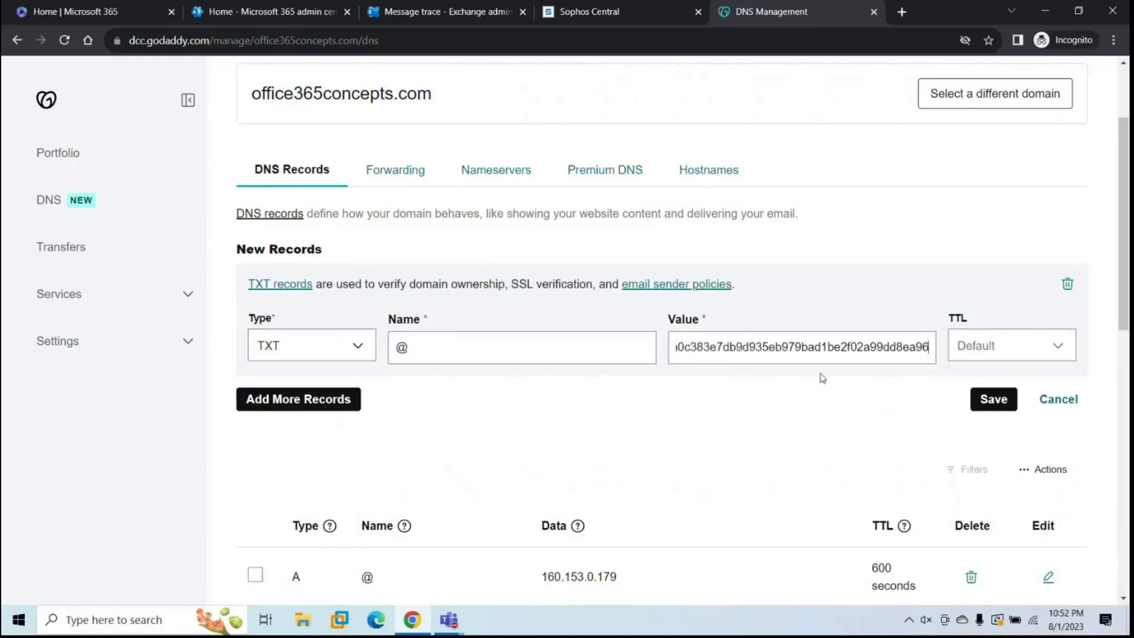
left_click(652, 12)
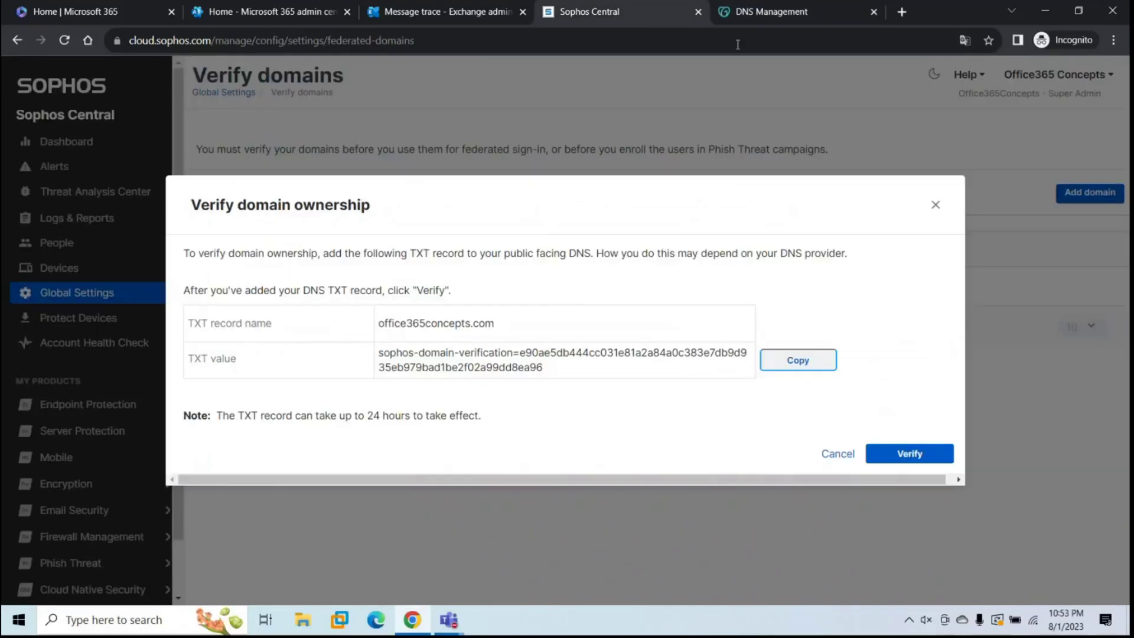
left_click(750, 15)
left_click(966, 351)
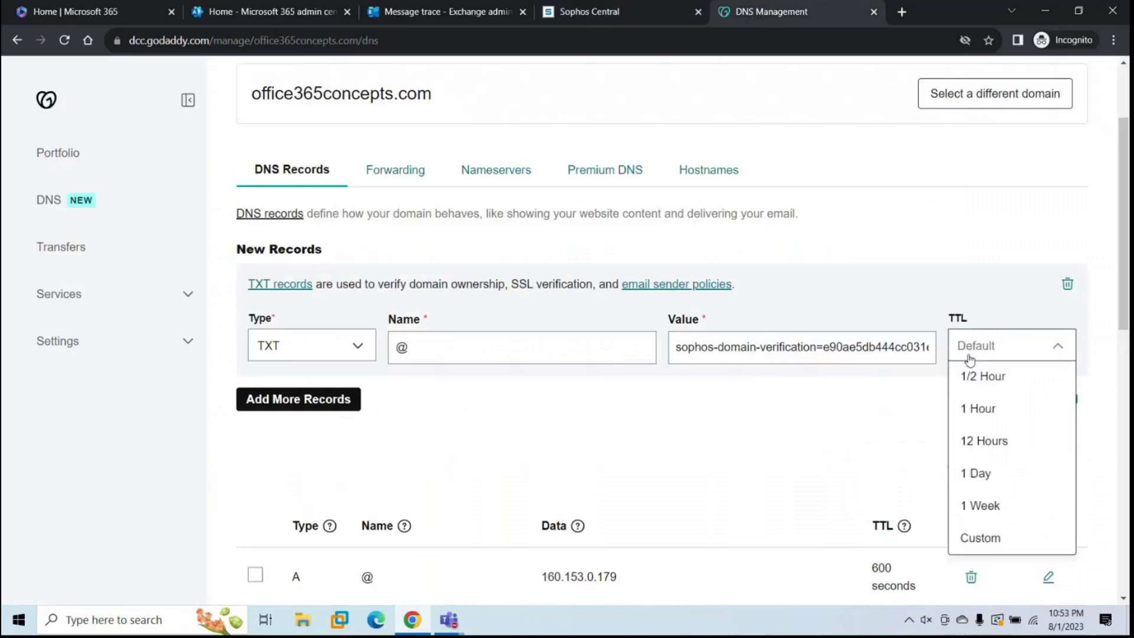
left_click(970, 409)
left_click(984, 399)
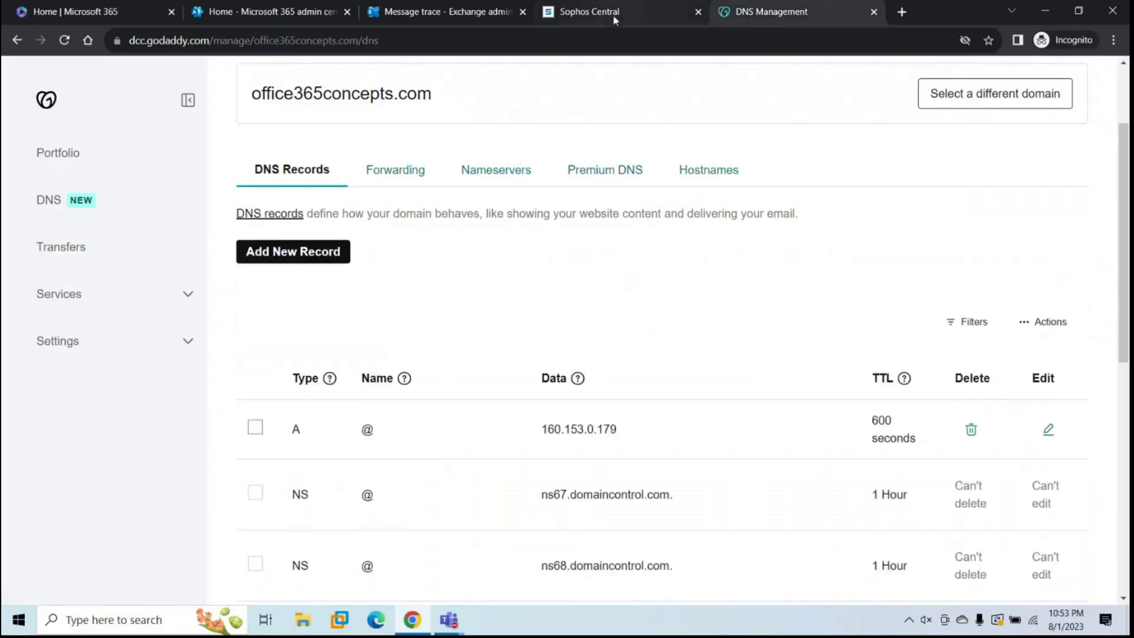
left_click(612, 14)
Step: Verify office365concepts.com in Sophos Central so it shows Verified: Aug 01, 2023
left_click(916, 460)
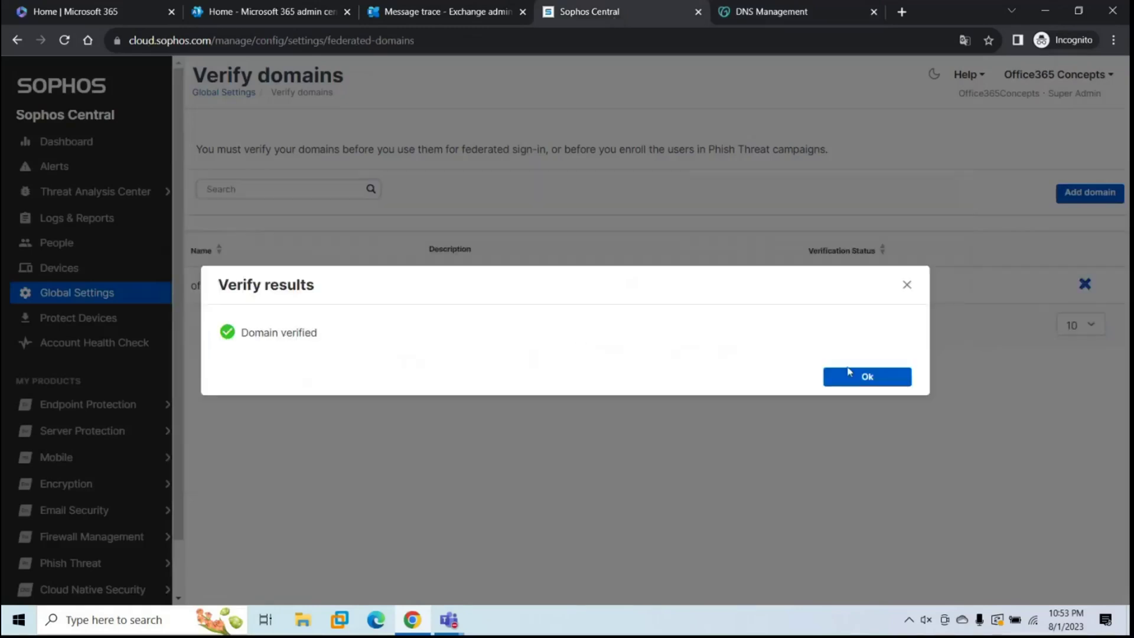
left_click(848, 377)
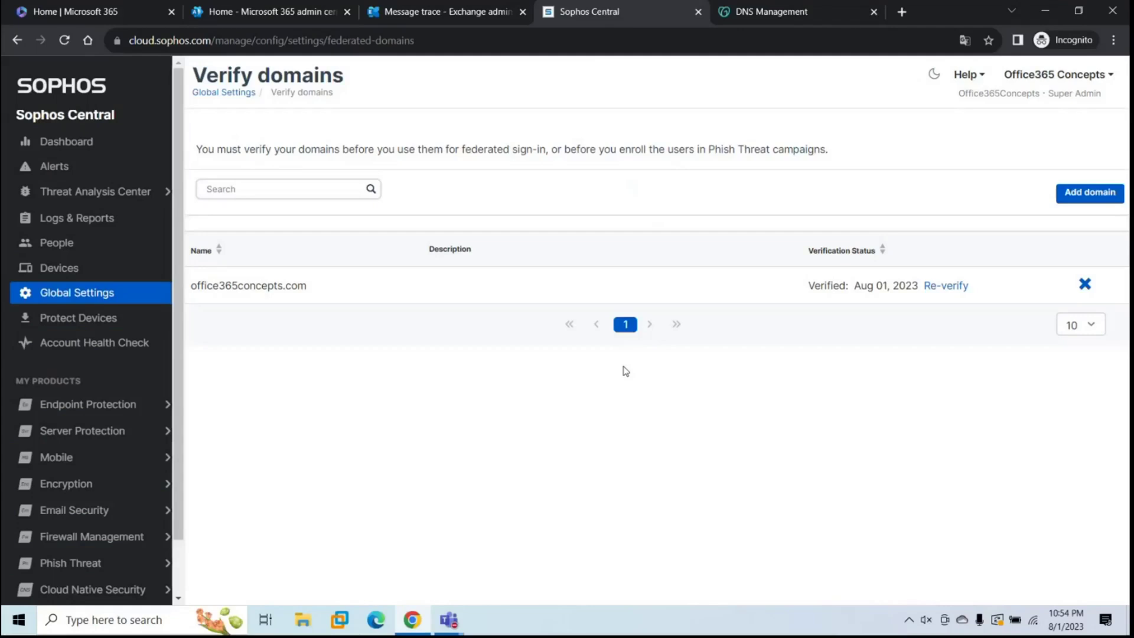
left_click(272, 13)
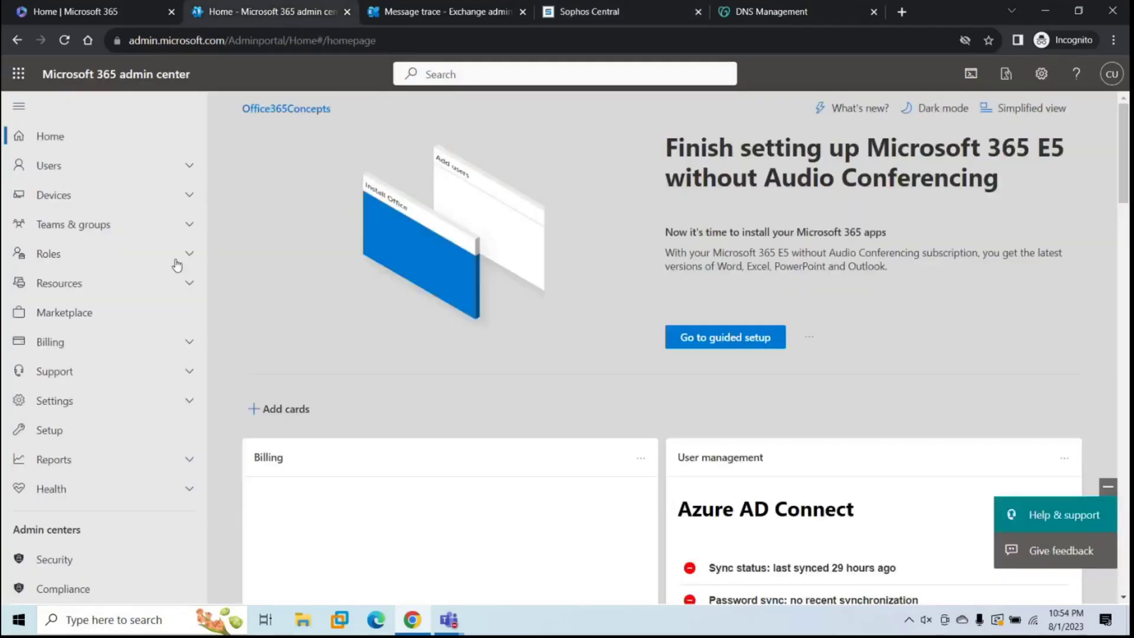
Step: Check the Microsoft 365 Domains list to confirm office365concepts.com is Healthy
left_click(85, 401)
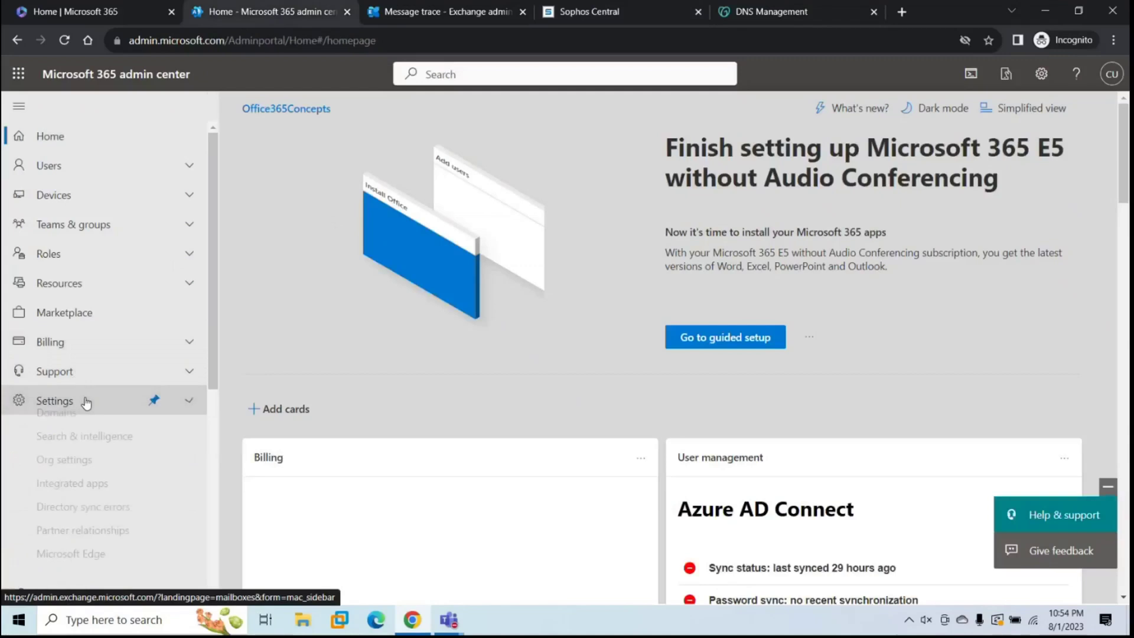
left_click(89, 426)
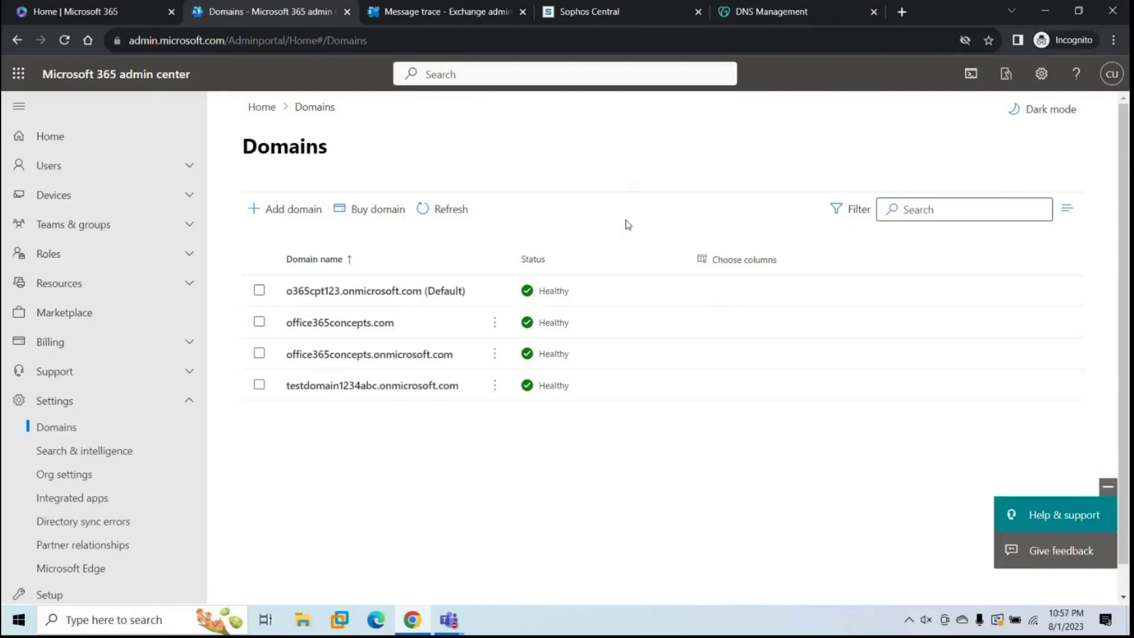
left_click(614, 13)
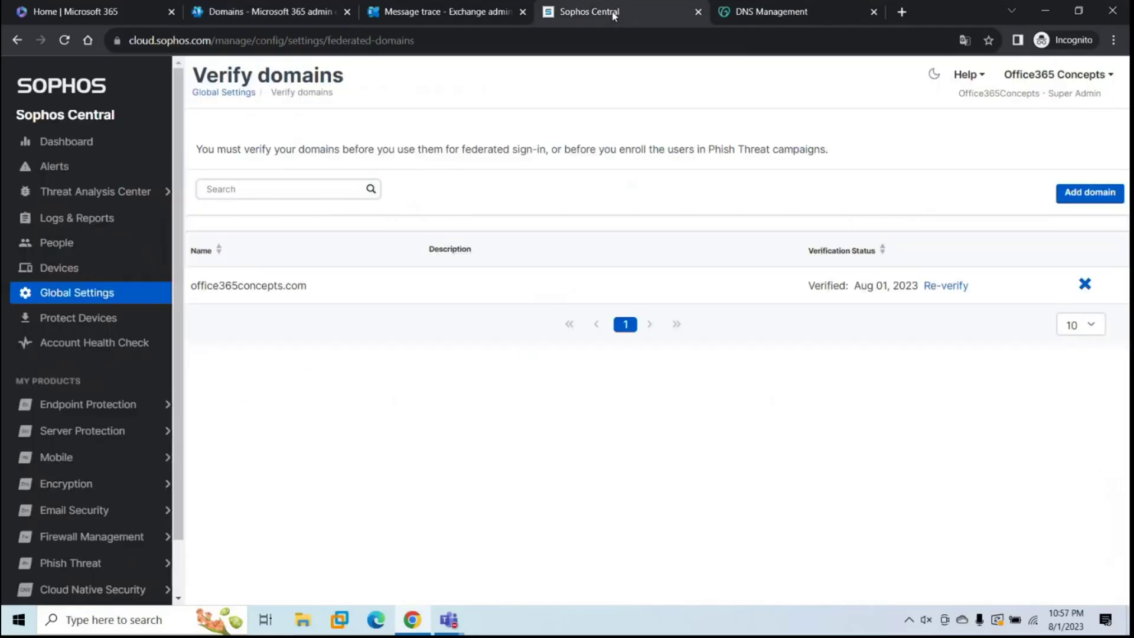
Step: In Email Security Mailboxes, look at Import Mailboxes & Aliases, then bring up the Add Mailbox form
left_click(98, 507)
left_click(84, 327)
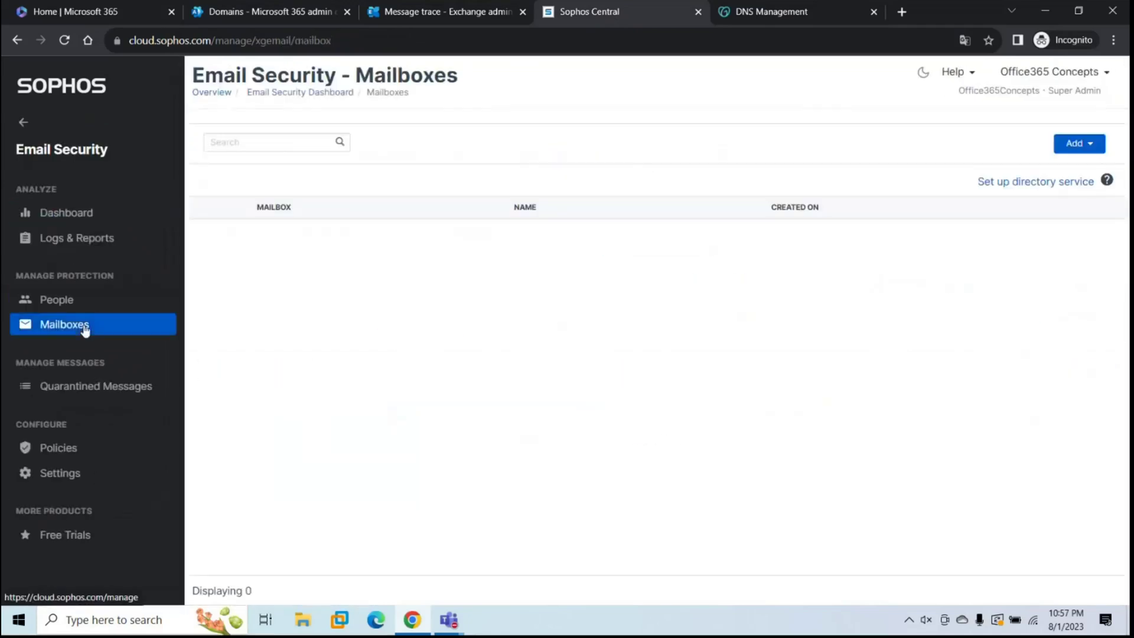
left_click(1072, 152)
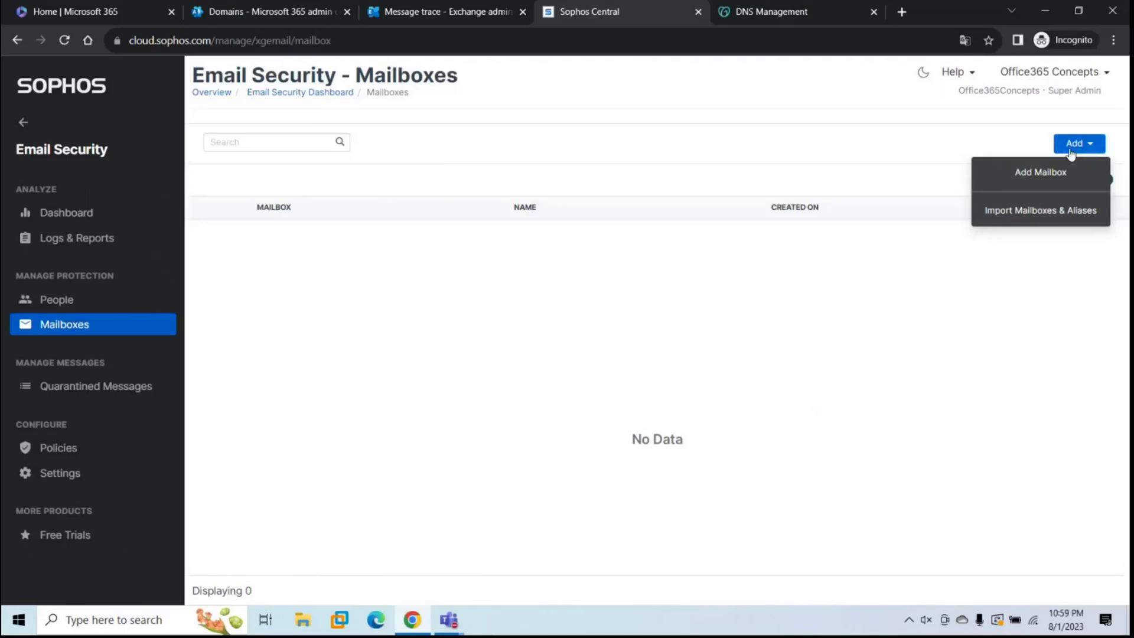
left_click(1022, 214)
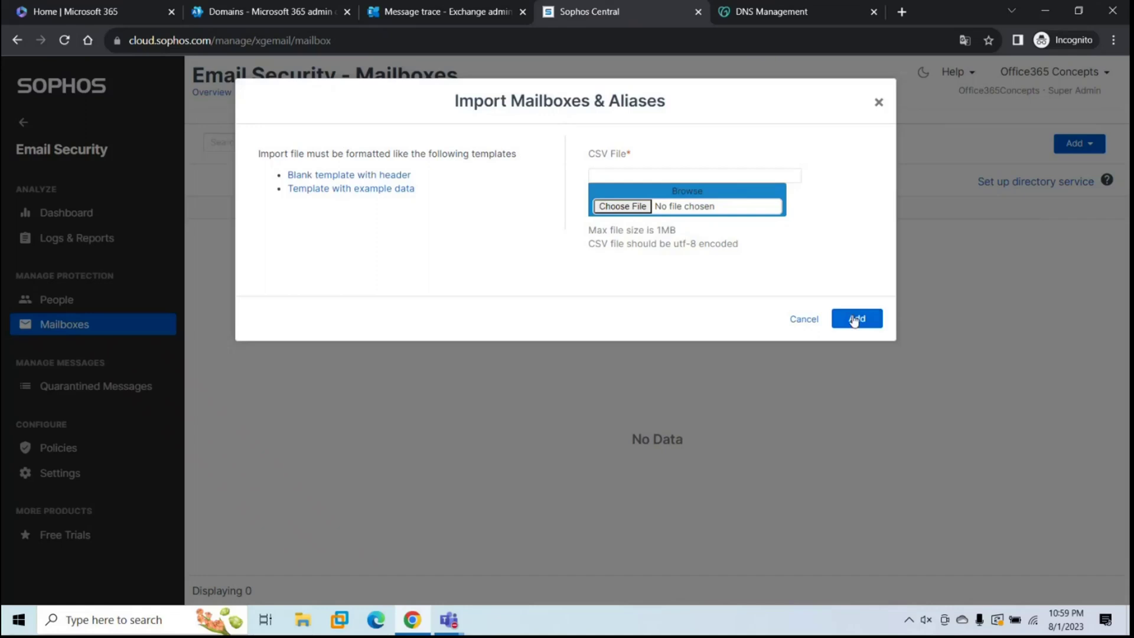
left_click(812, 320)
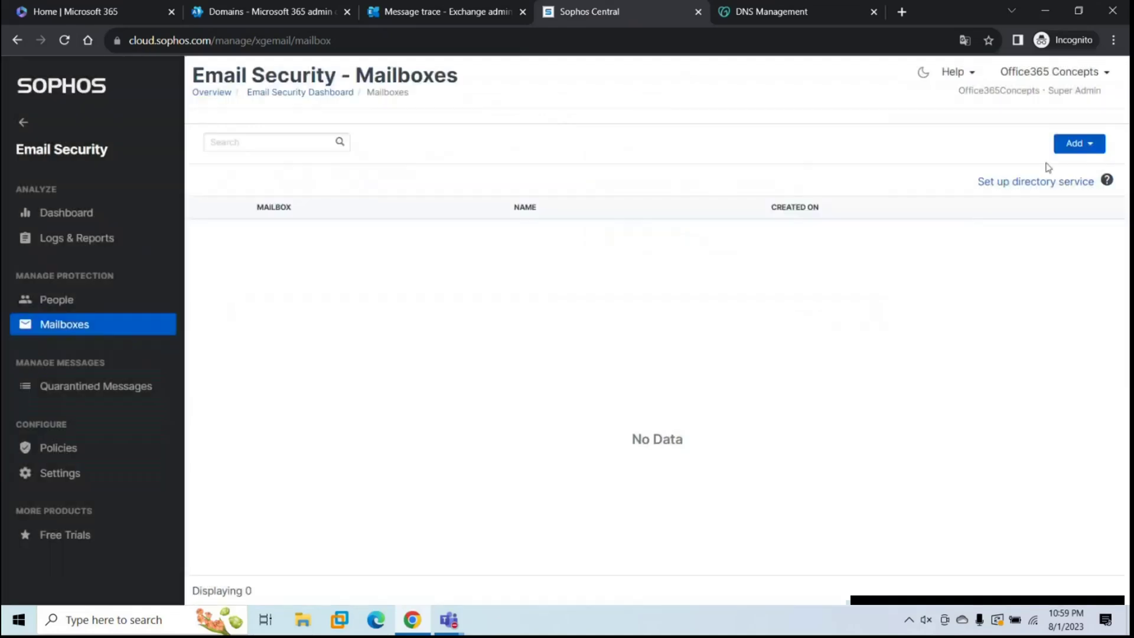
left_click(1080, 145)
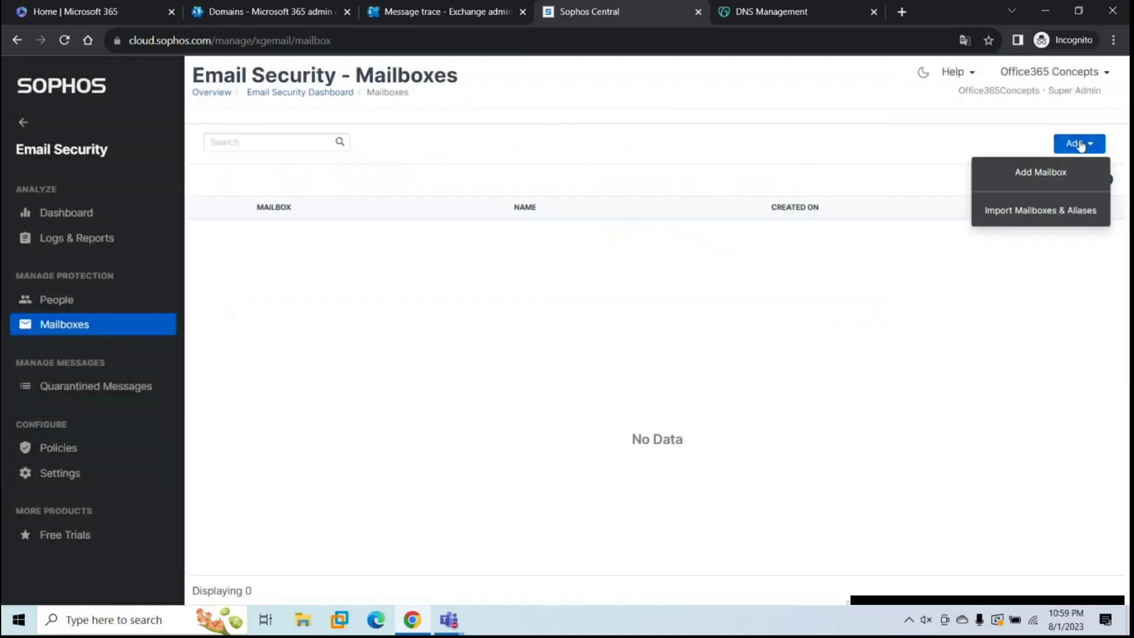
left_click(1014, 172)
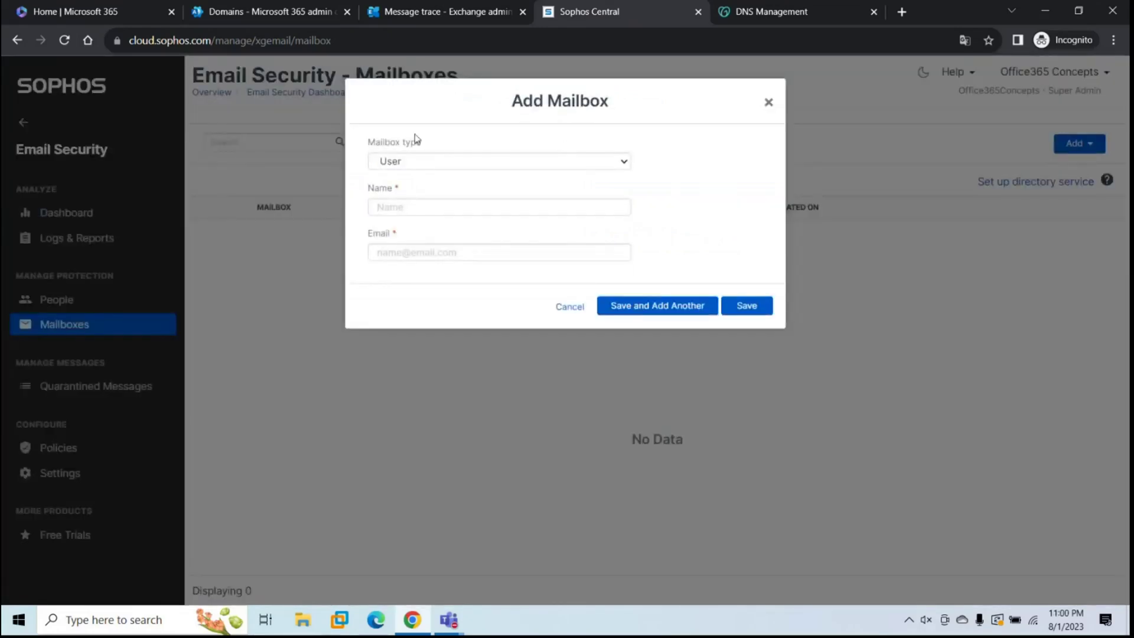
left_click(455, 165)
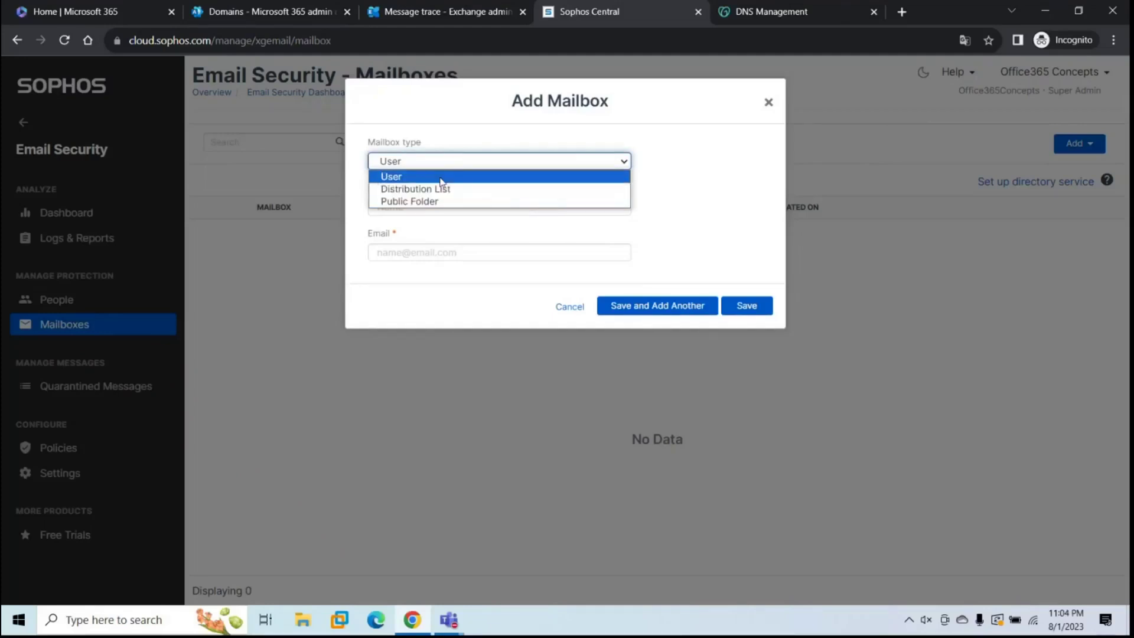
left_click(440, 177)
key("Tab")
type("Test")
key("Tab")
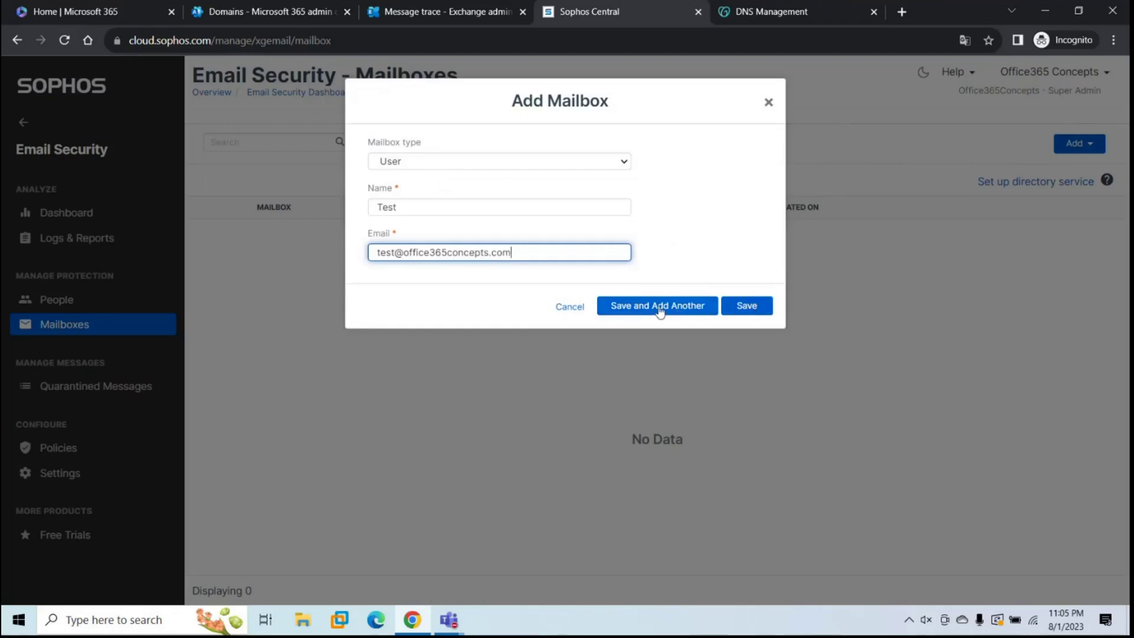
left_click(758, 308)
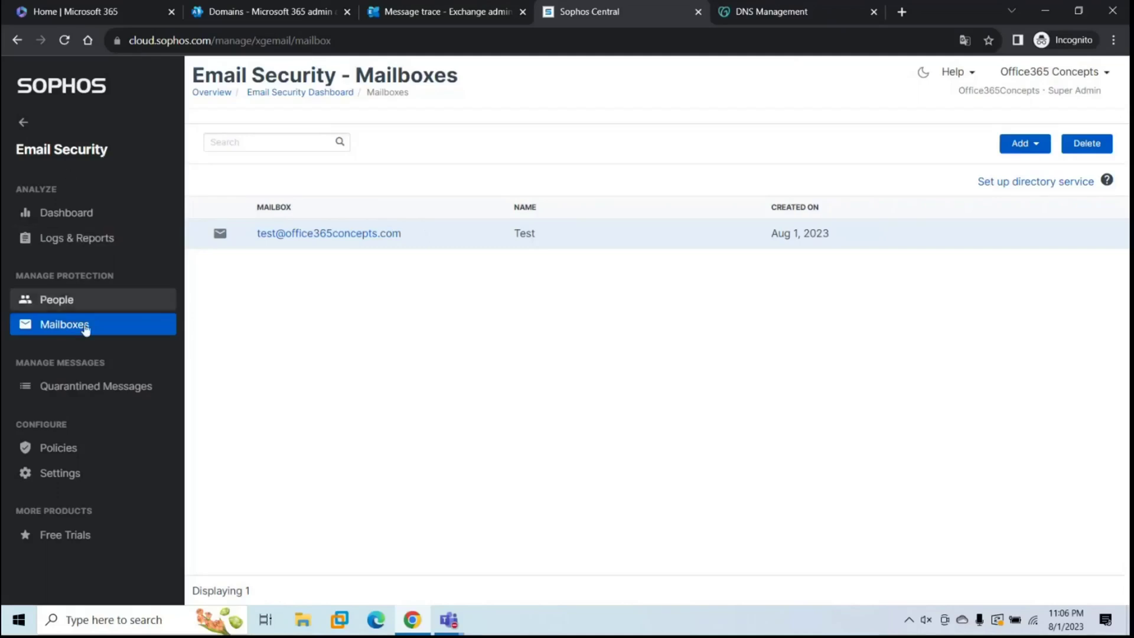
Step: Open Domain Settings / Status and start the email gateway setup for a domain
left_click(73, 473)
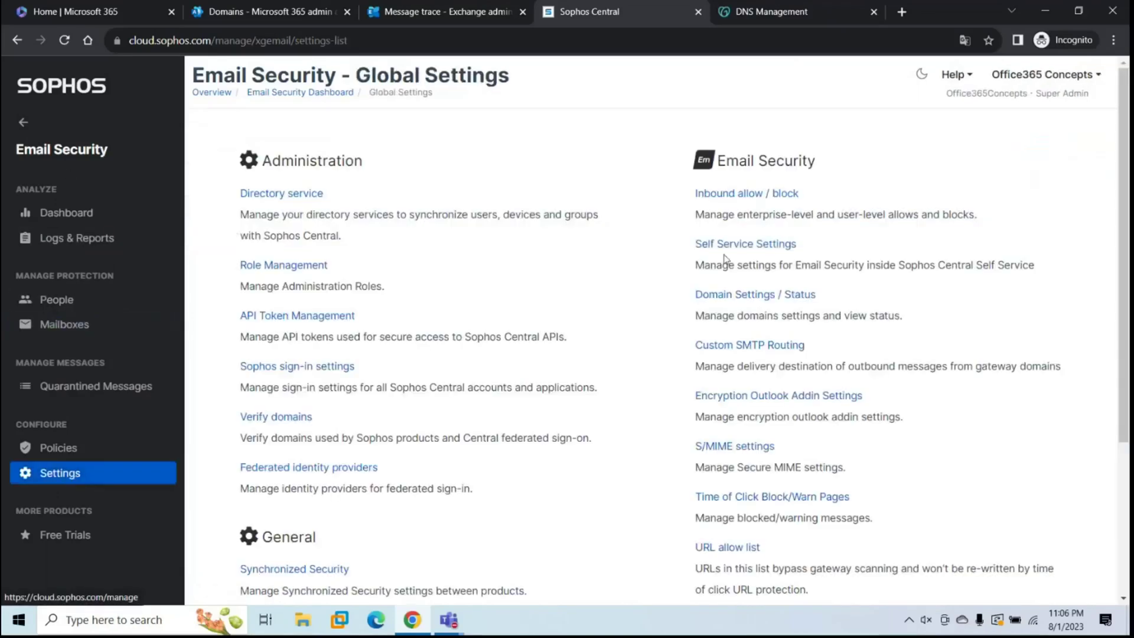
left_click(748, 295)
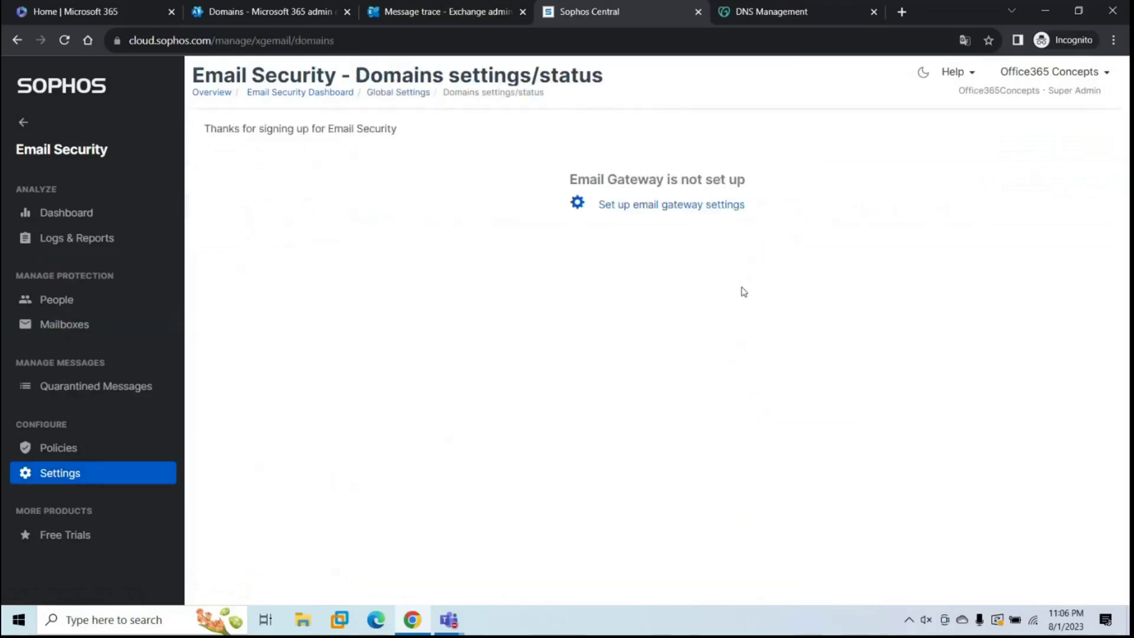
left_click(664, 206)
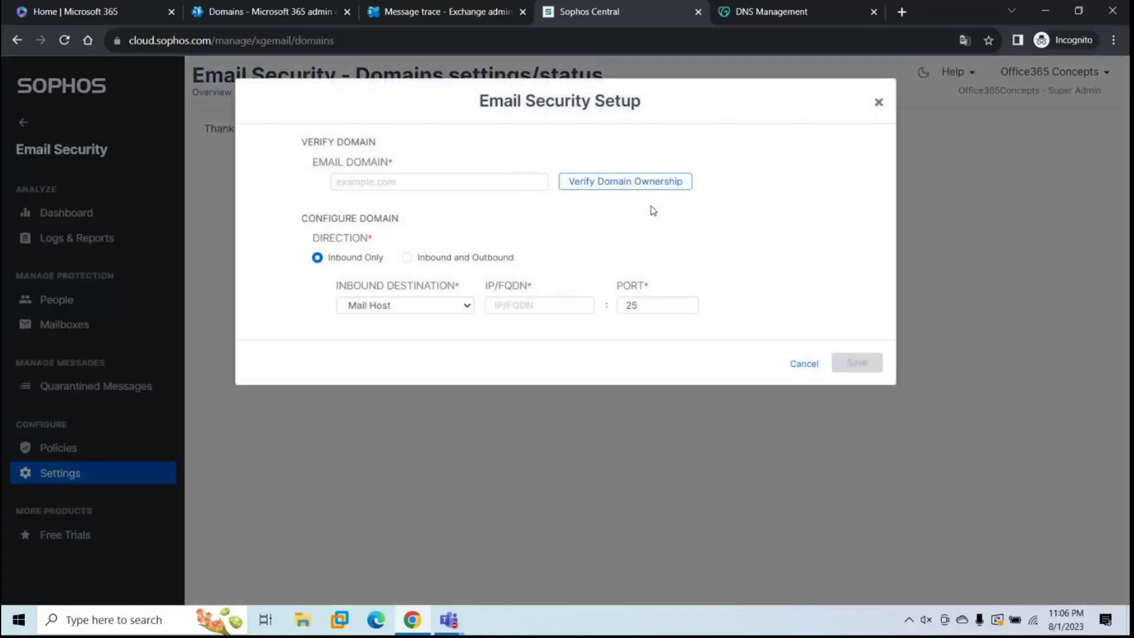
Step: Enter office365concepts.com as the gateway email domain and select its TXT verification value
left_click(413, 181)
type("office365concepts.com")
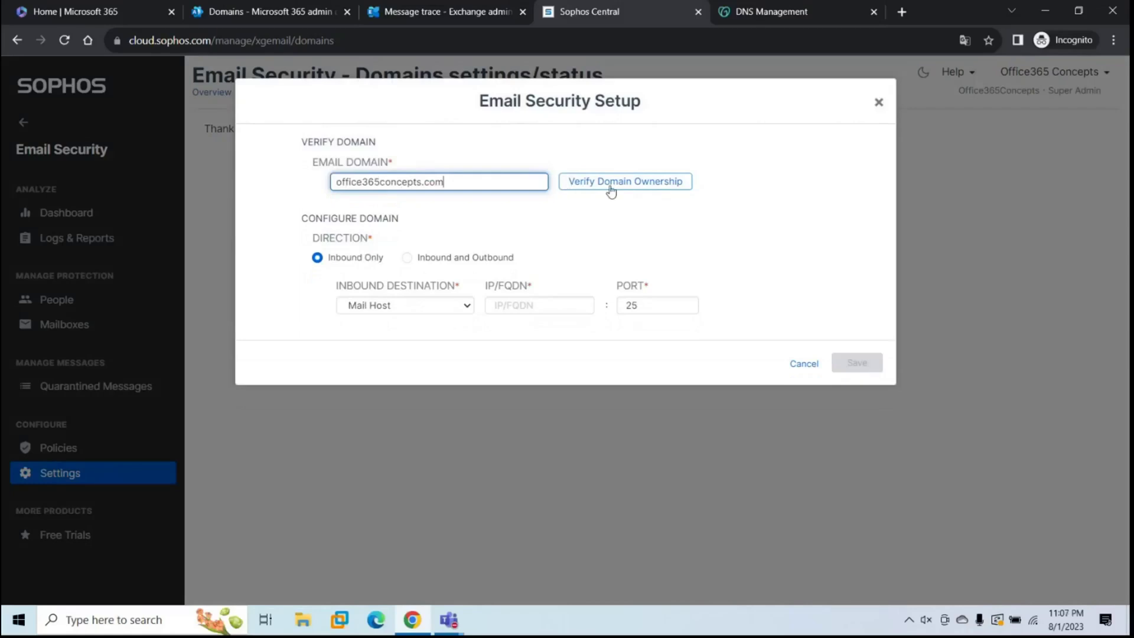
left_click(610, 183)
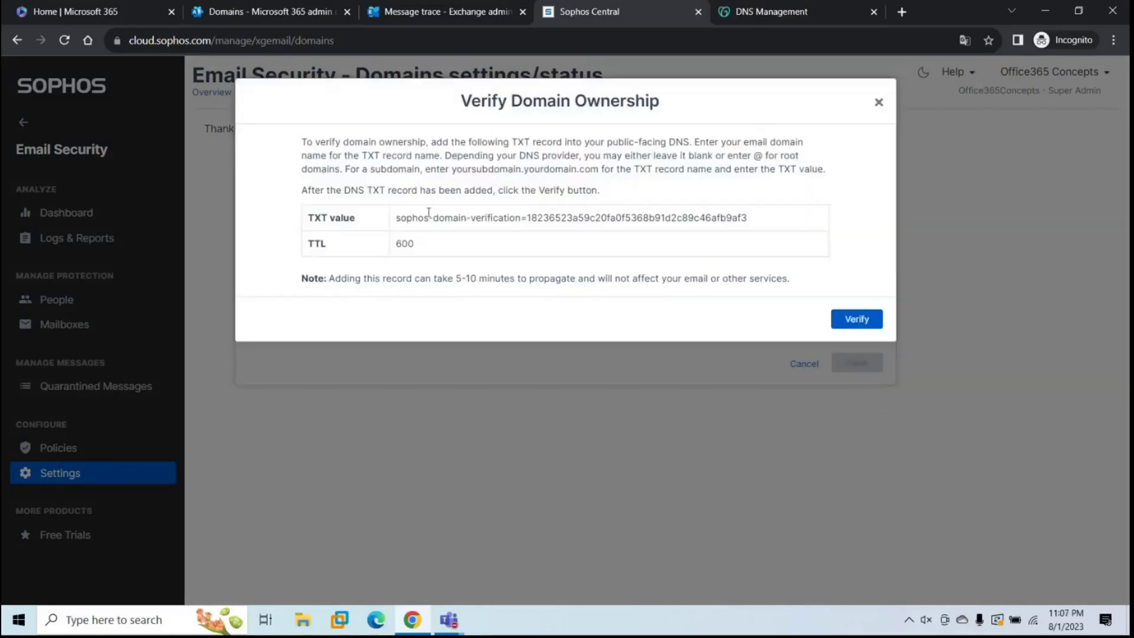
triple_click(584, 228)
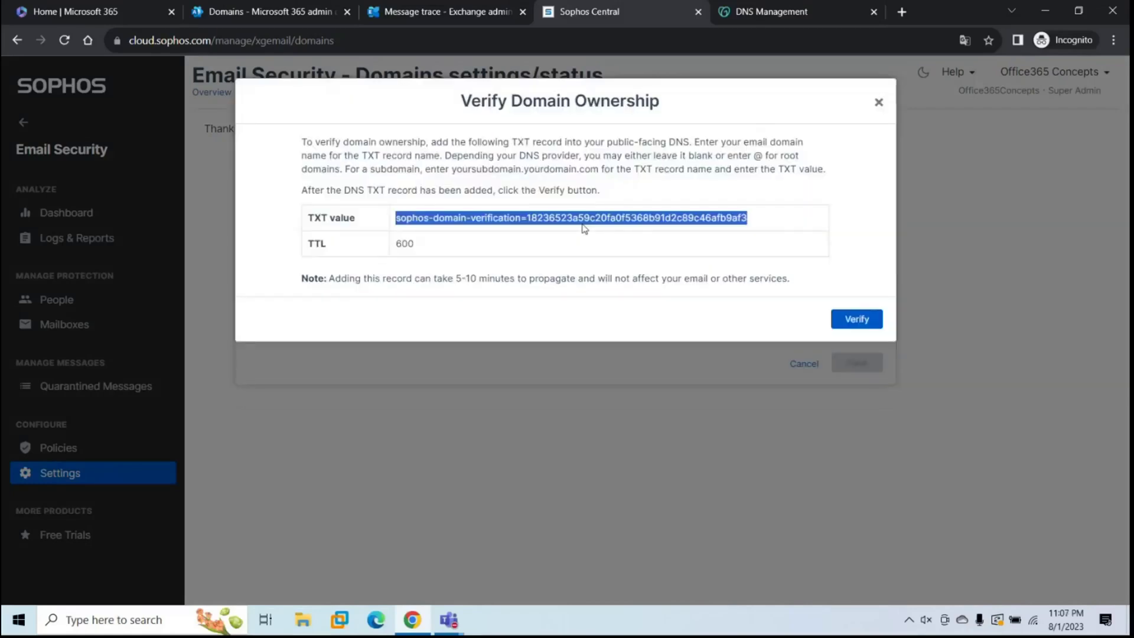
left_click(785, 17)
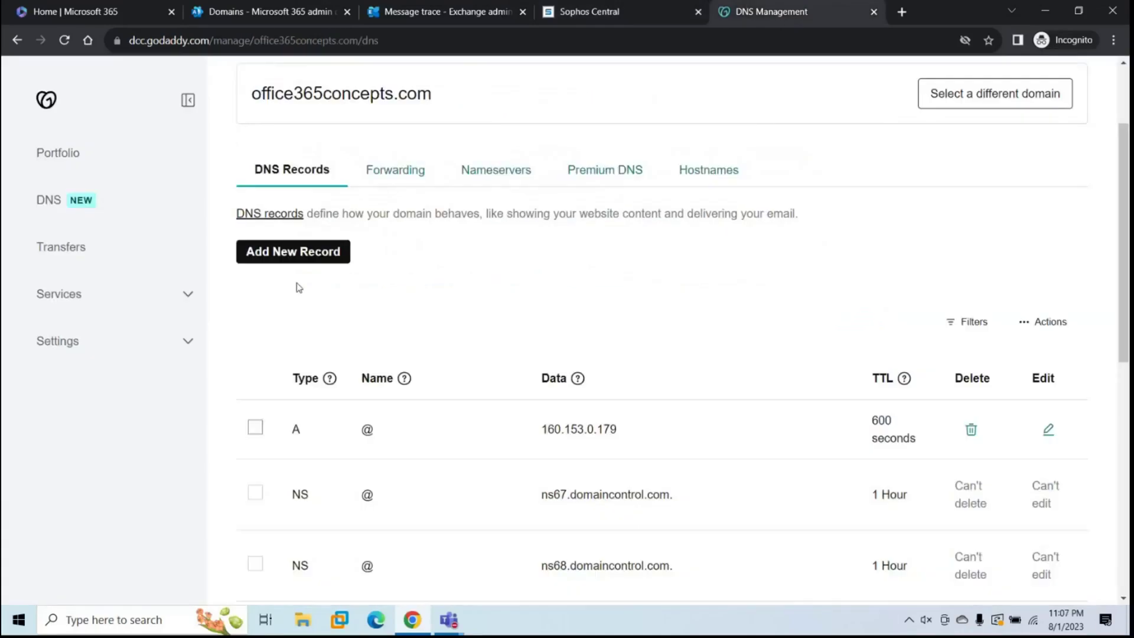
Step: Add a GoDaddy TXT record @ with the Sophos gateway verification value, TTL 1 Hour
left_click(288, 262)
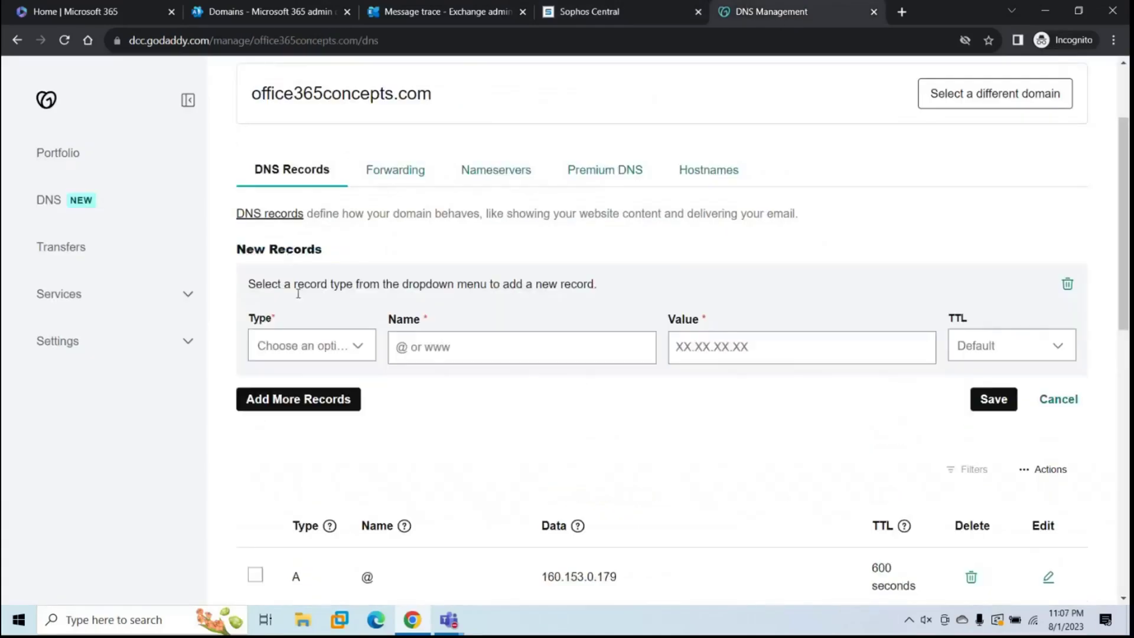
left_click(308, 346)
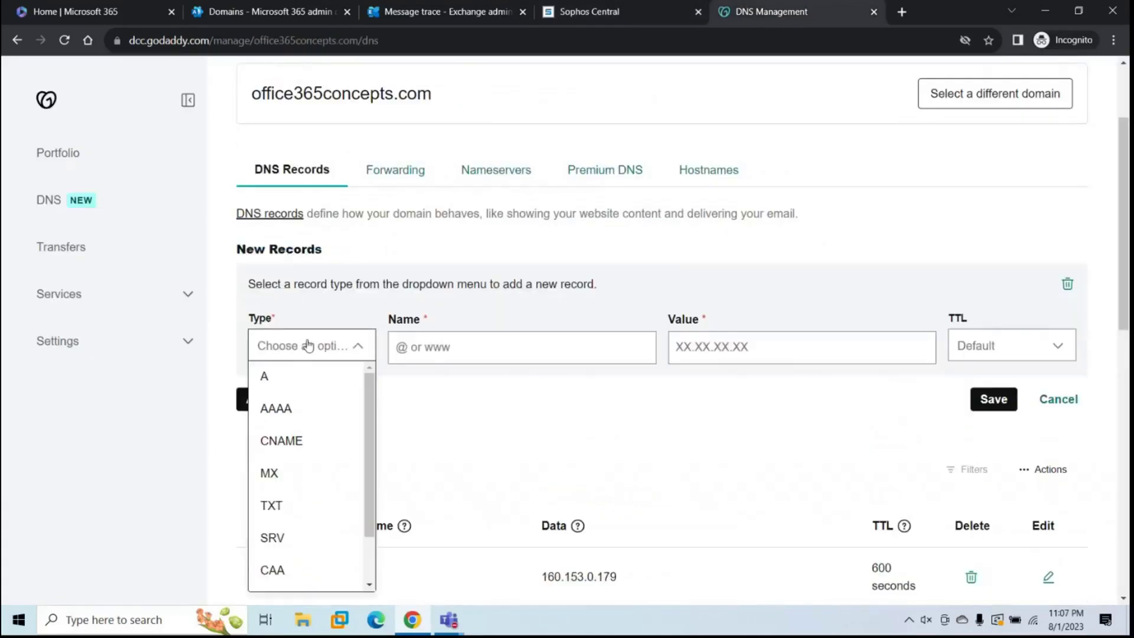
left_click(292, 505)
type("@")
left_click(771, 344)
type("=18236523a59c20fa0f5368b91d2c89c46afb9af3")
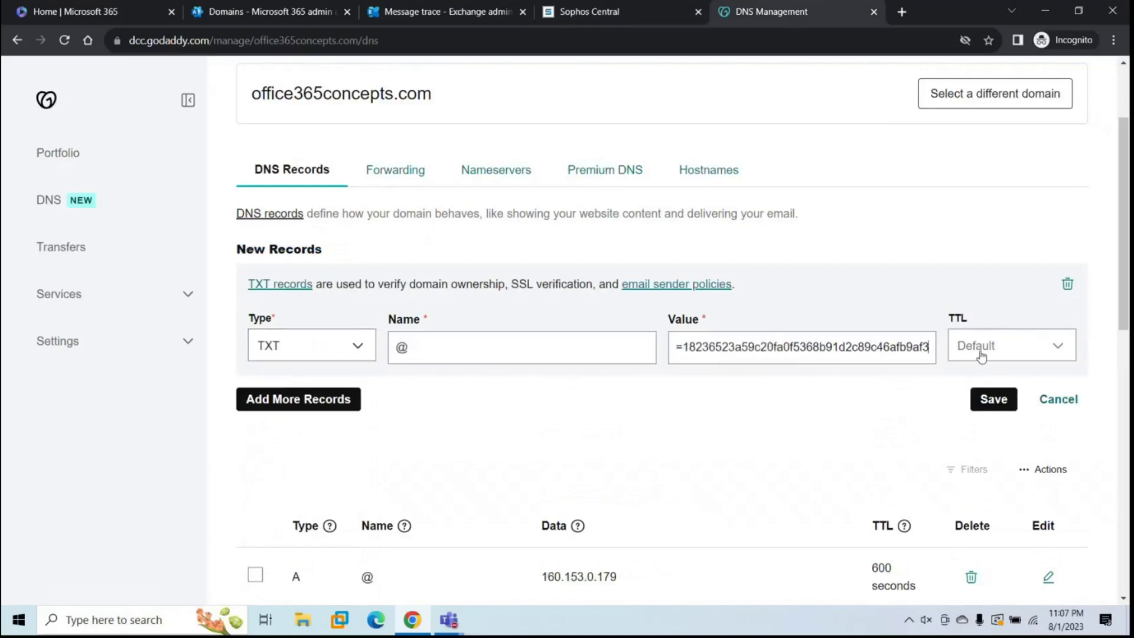
left_click(982, 353)
left_click(982, 408)
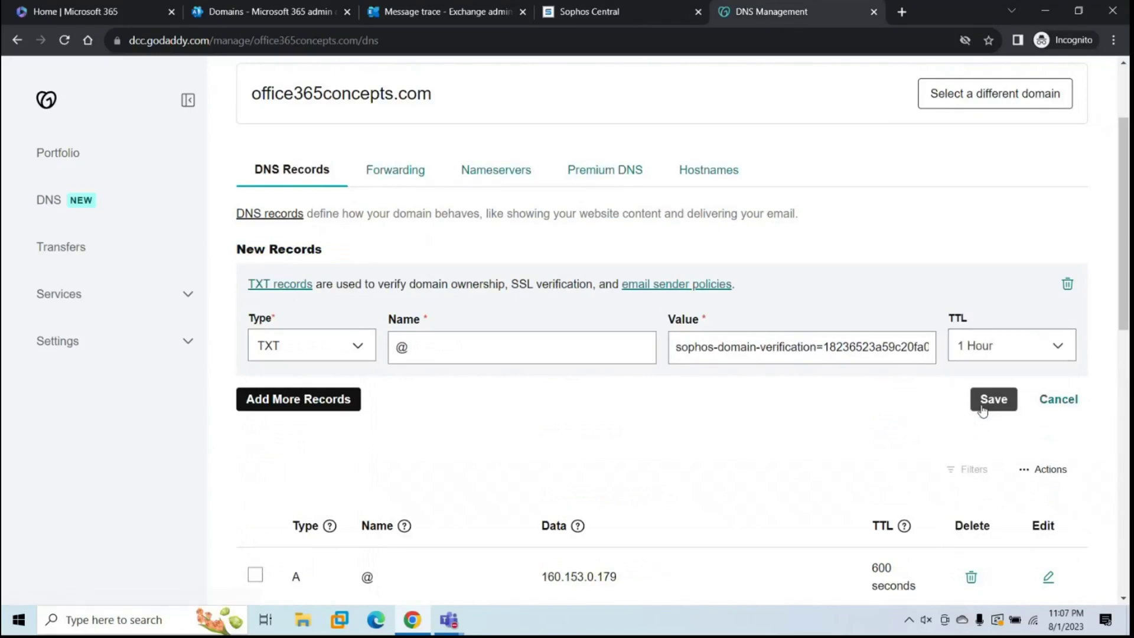
left_click(988, 401)
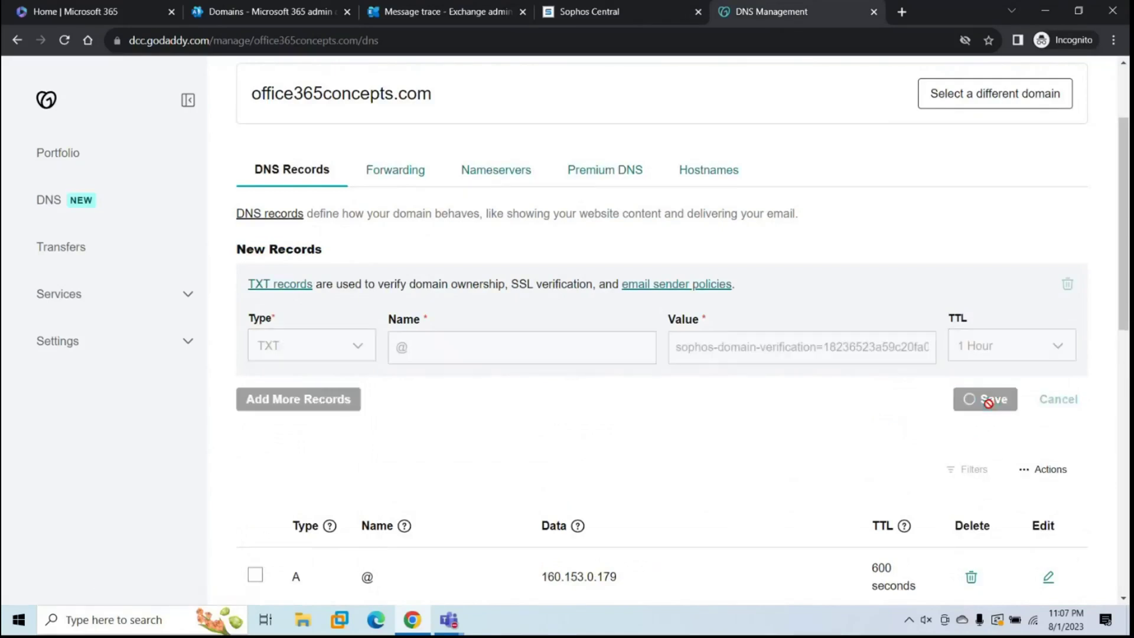
left_click(623, 12)
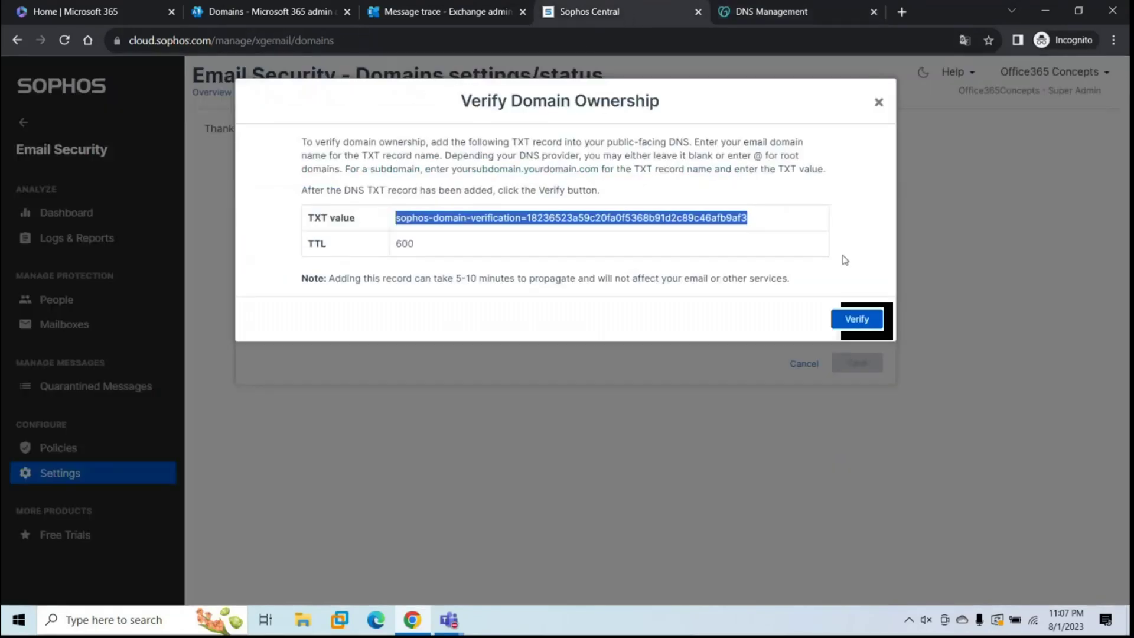
Step: Verify domain ownership, then set the gateway to Inbound and Outbound with MX as inbound destination
left_click(856, 319)
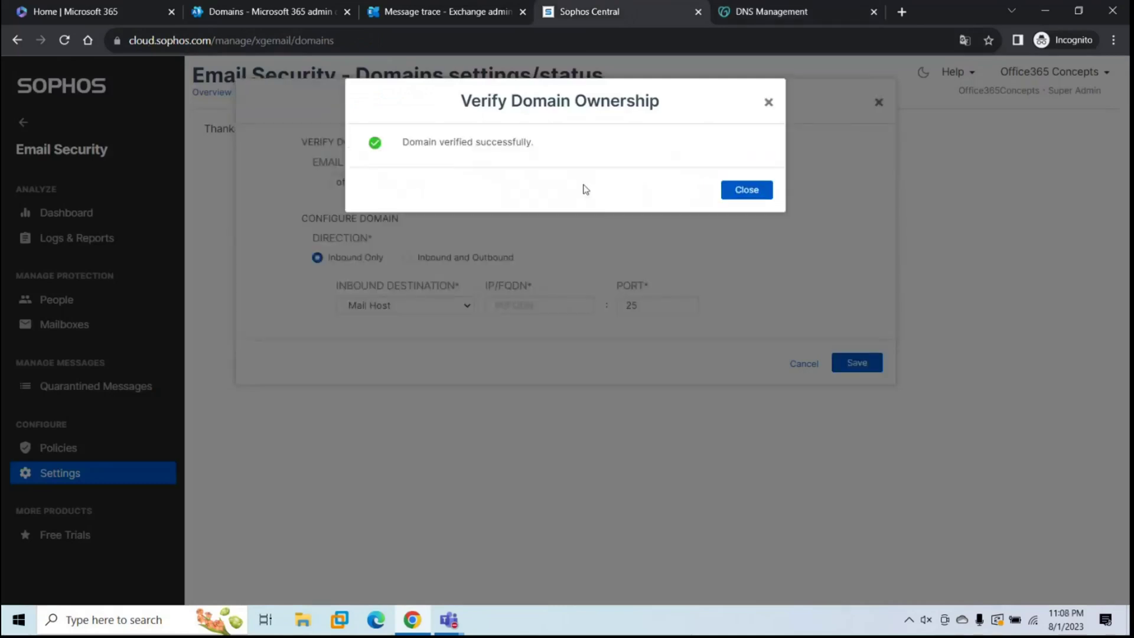
left_click(745, 190)
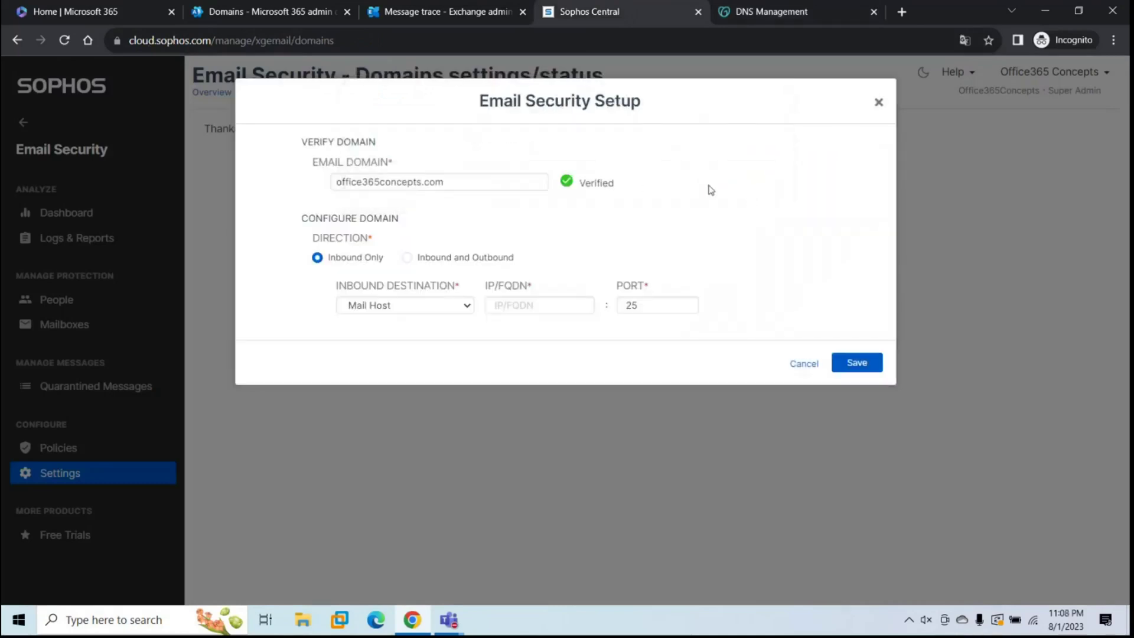
left_click(407, 259)
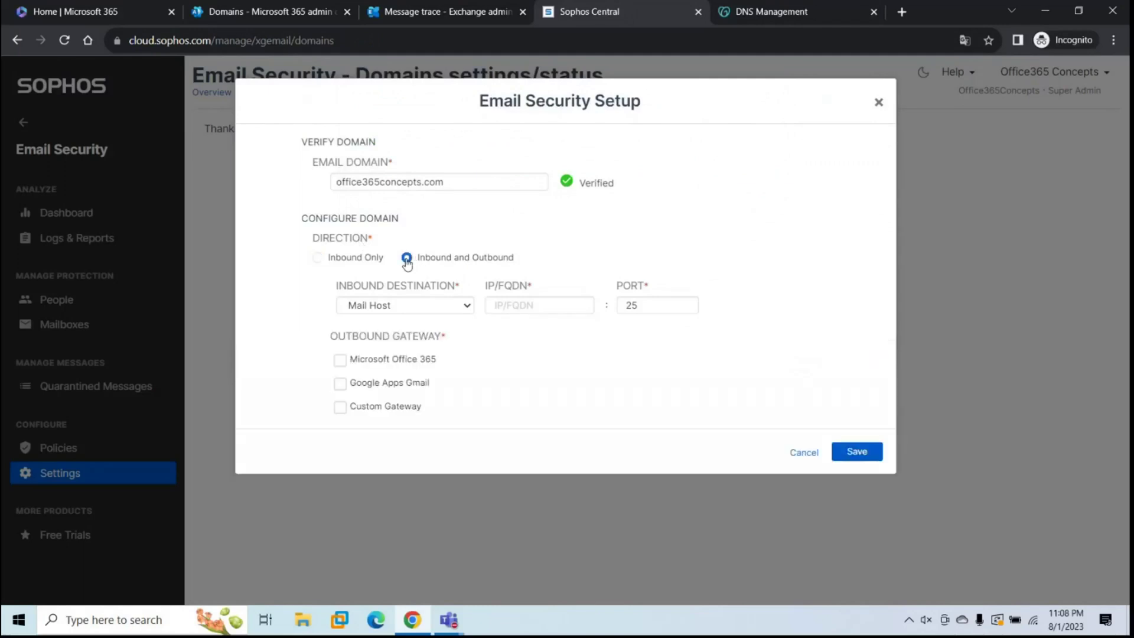
left_click(401, 305)
left_click(394, 332)
left_click(515, 308)
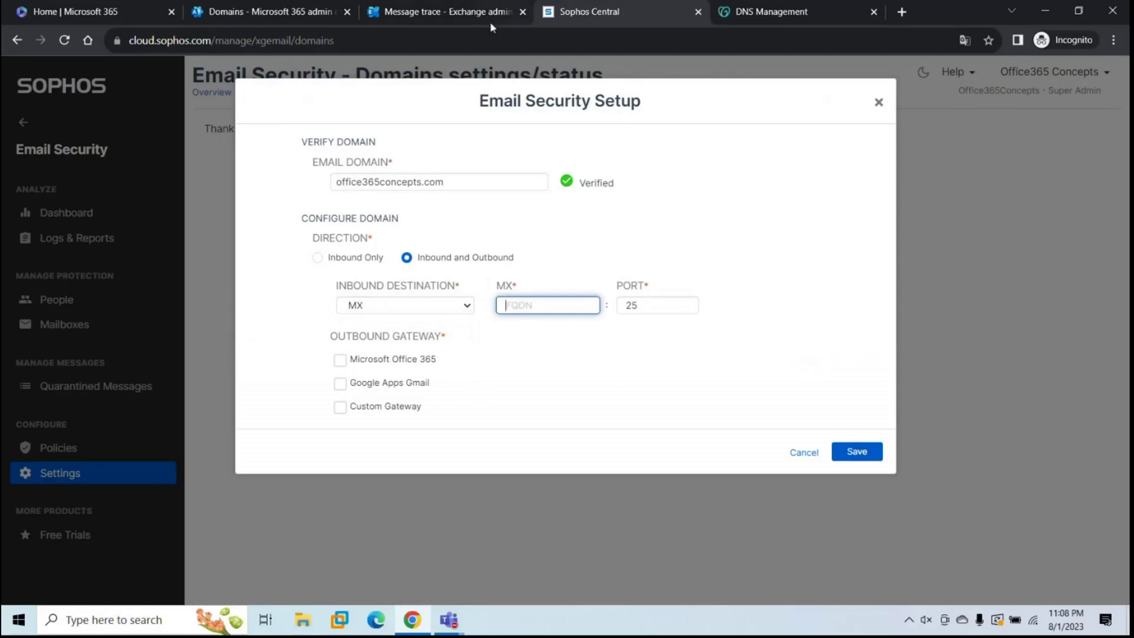
left_click(295, 12)
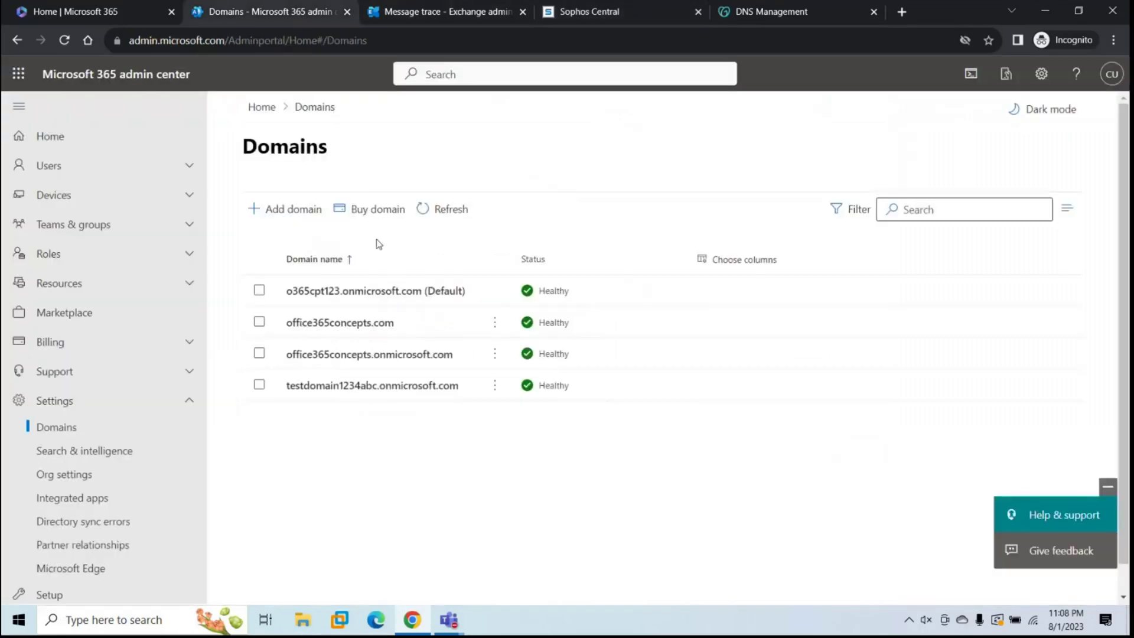
Step: Copy the Microsoft Exchange MX record value from office365concepts.com's DNS records
left_click(337, 323)
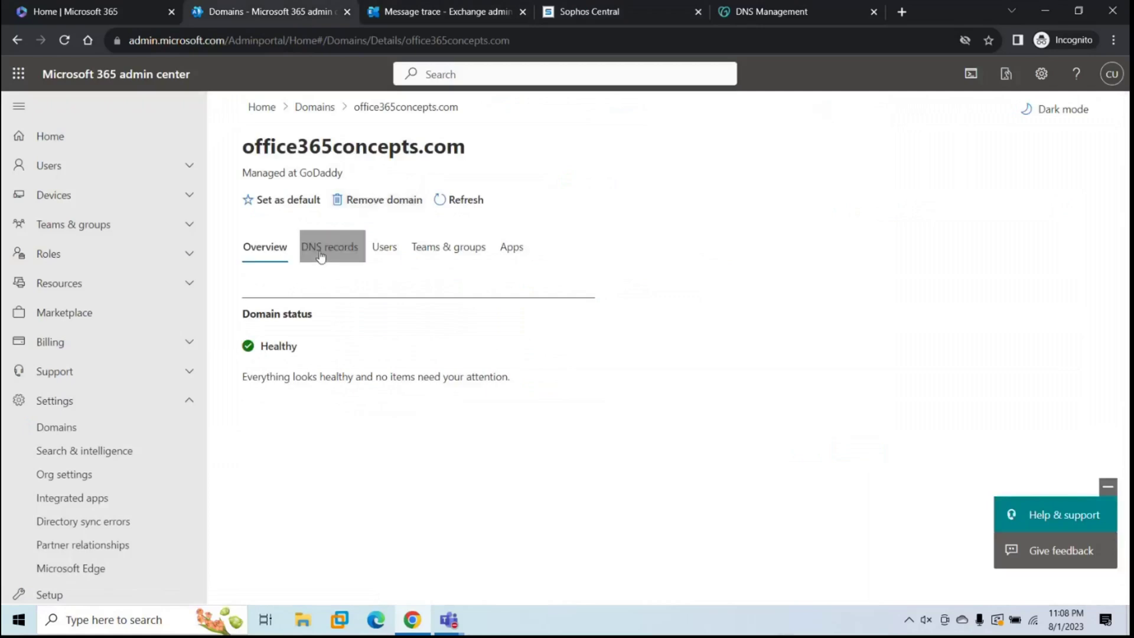
left_click(322, 251)
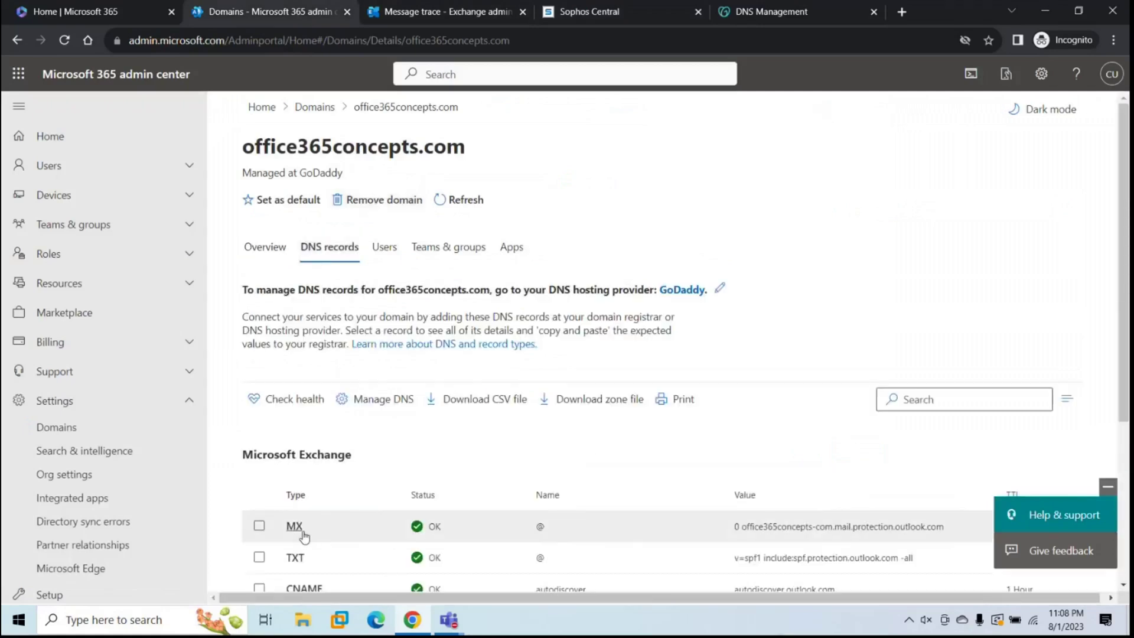
left_click(304, 536)
left_click(988, 327)
Step: Paste the Microsoft 365 mail hostname as the inbound MX host, choose Microsoft Office 365 for outbound, and save
left_click(616, 17)
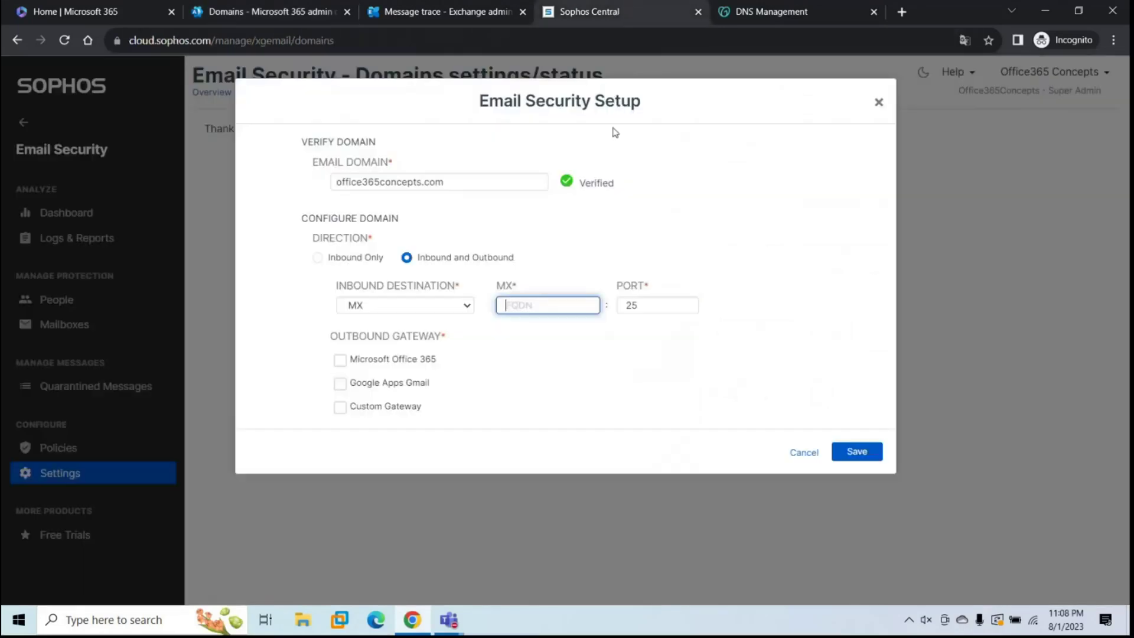
key("ctrl+v")
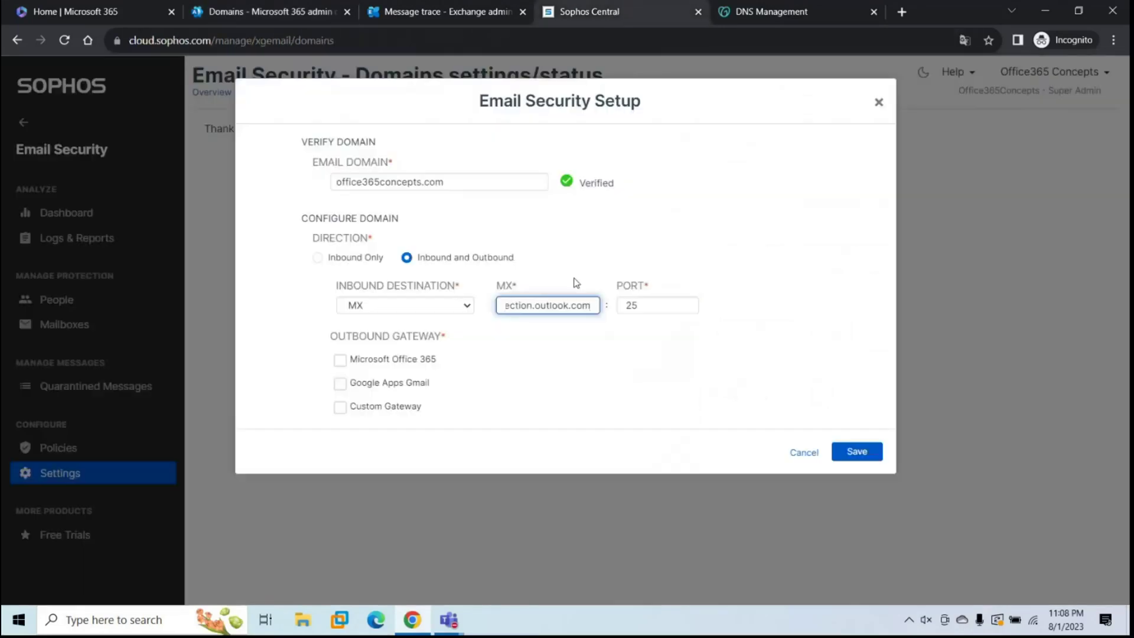
left_click(731, 306)
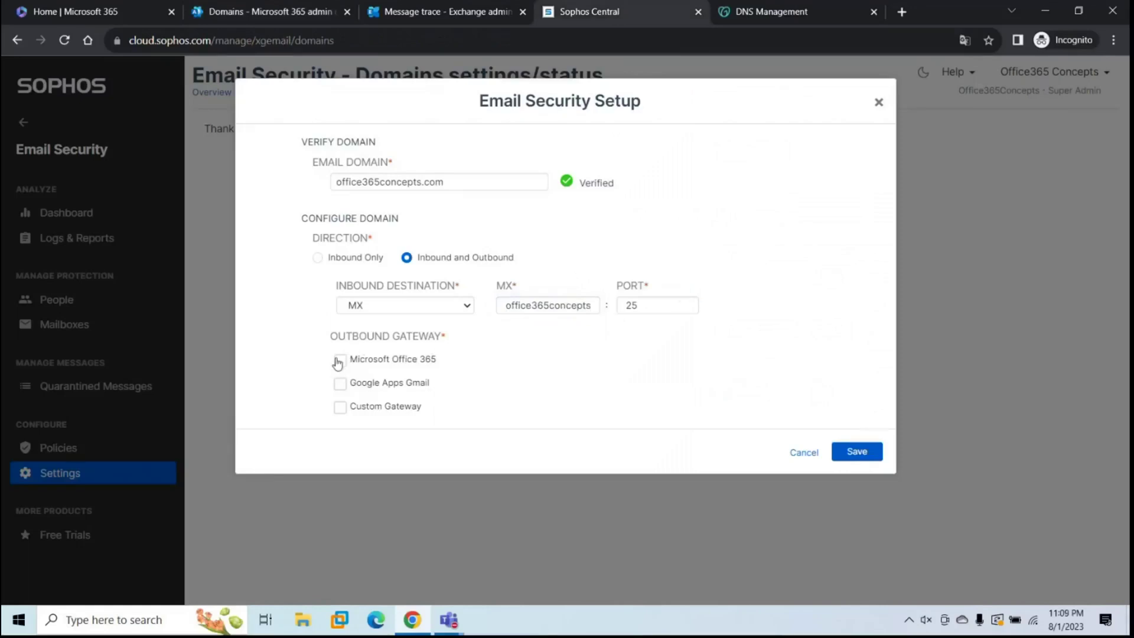
left_click(339, 361)
left_click(856, 452)
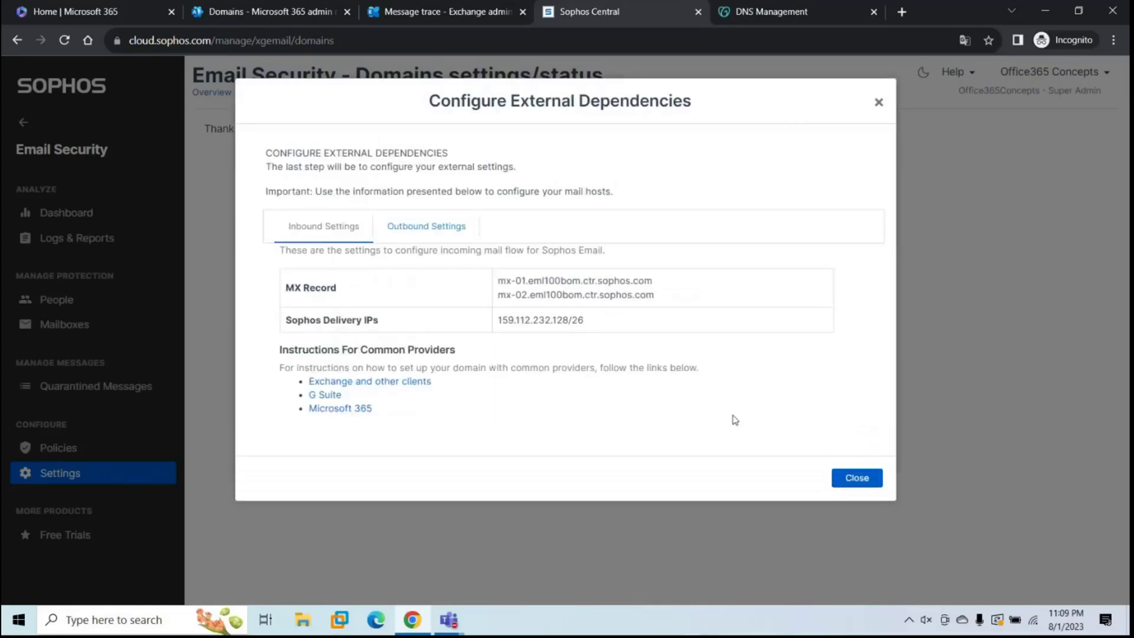
Step: Copy the two Sophos MX records and delivery IP range 159.112.232.128/26 into a new Notepad note, spacing the lines
key("super+r")
type("notepad")
key("Return")
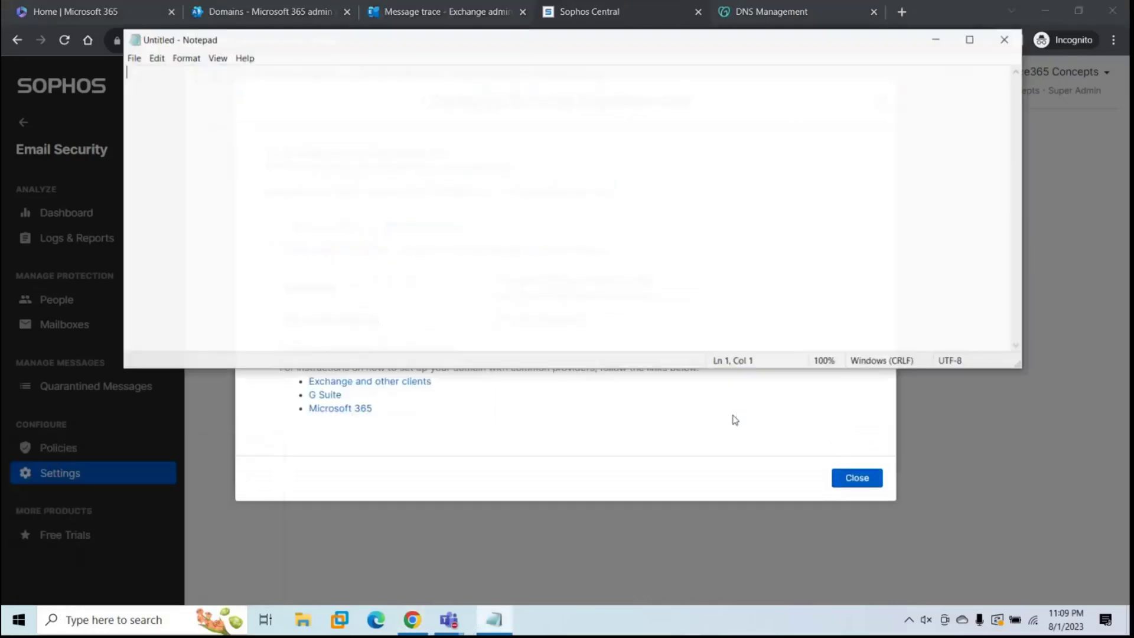
left_click(734, 419)
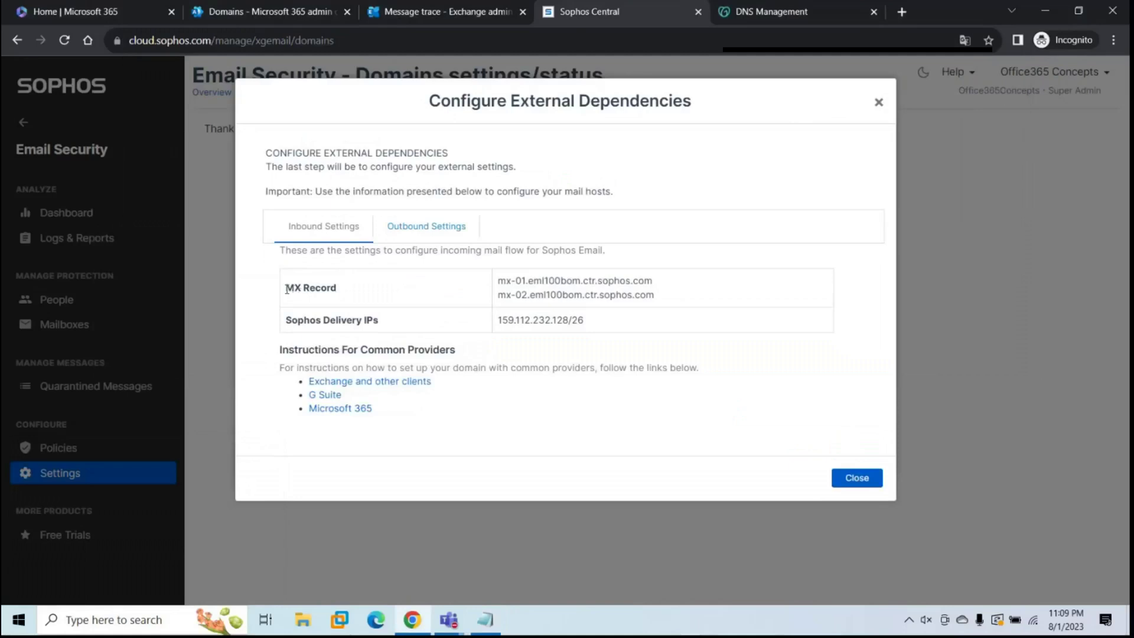
left_click_drag(287, 289, 620, 312)
key("ctrl+c")
key("alt+Tab")
key("ctrl+v")
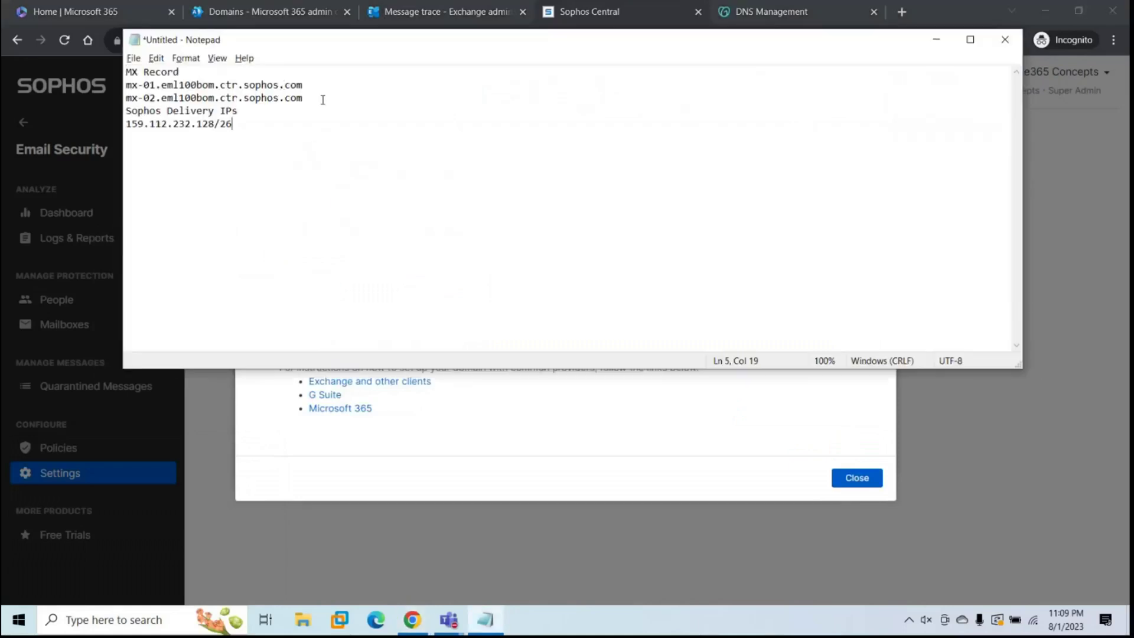
left_click(323, 100)
key("Return")
key("Return")
key("Down")
key("Down")
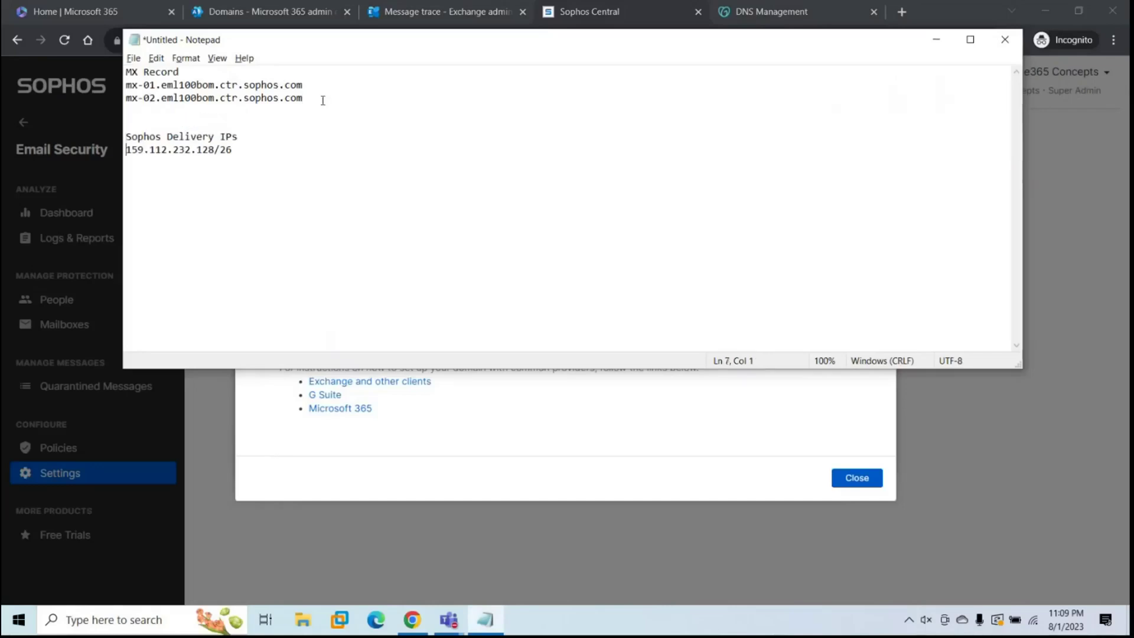
key("End")
Step: Add the outbound relay host relay.eml100bom.ctr.sophos.com from Outbound Settings to the Notepad note
key("alt+Tab")
left_click(316, 229)
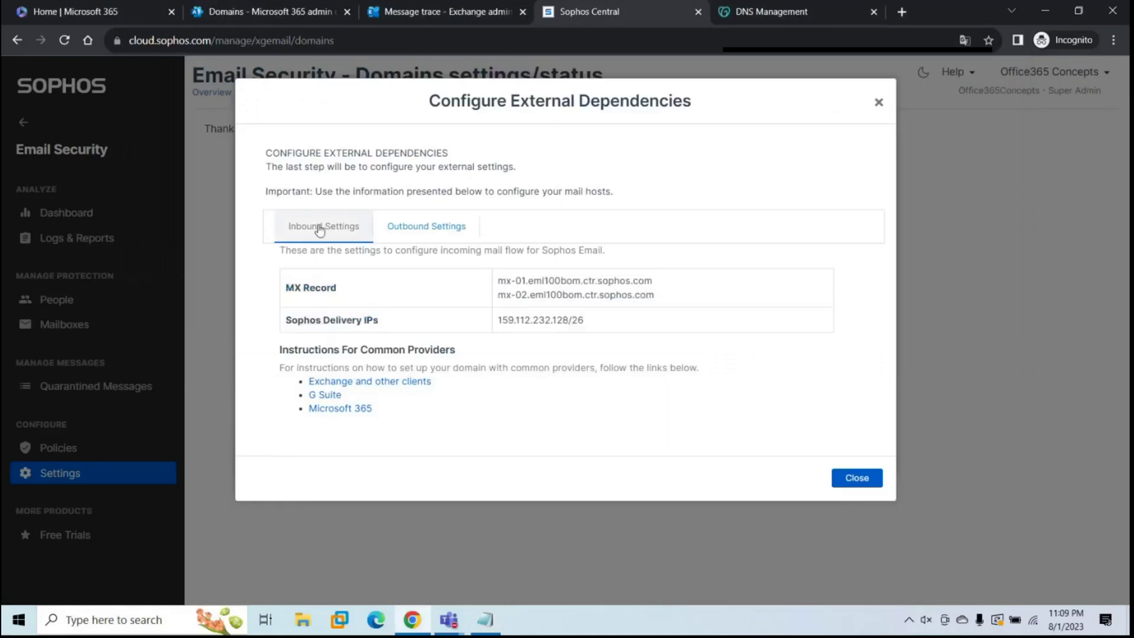
left_click(421, 230)
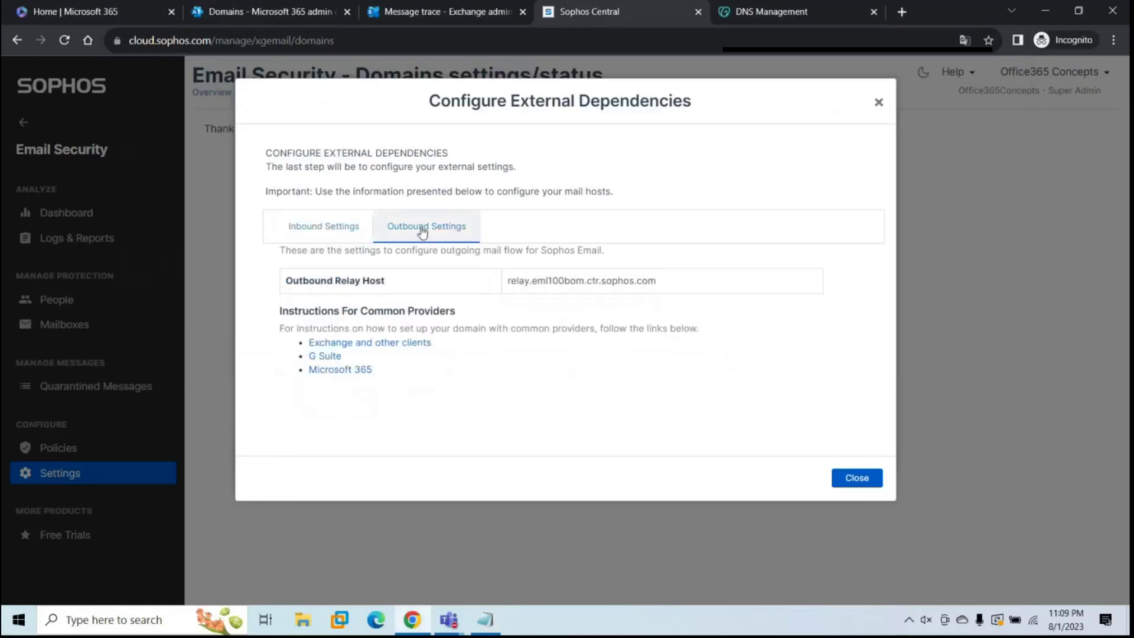
left_click_drag(284, 280, 662, 285)
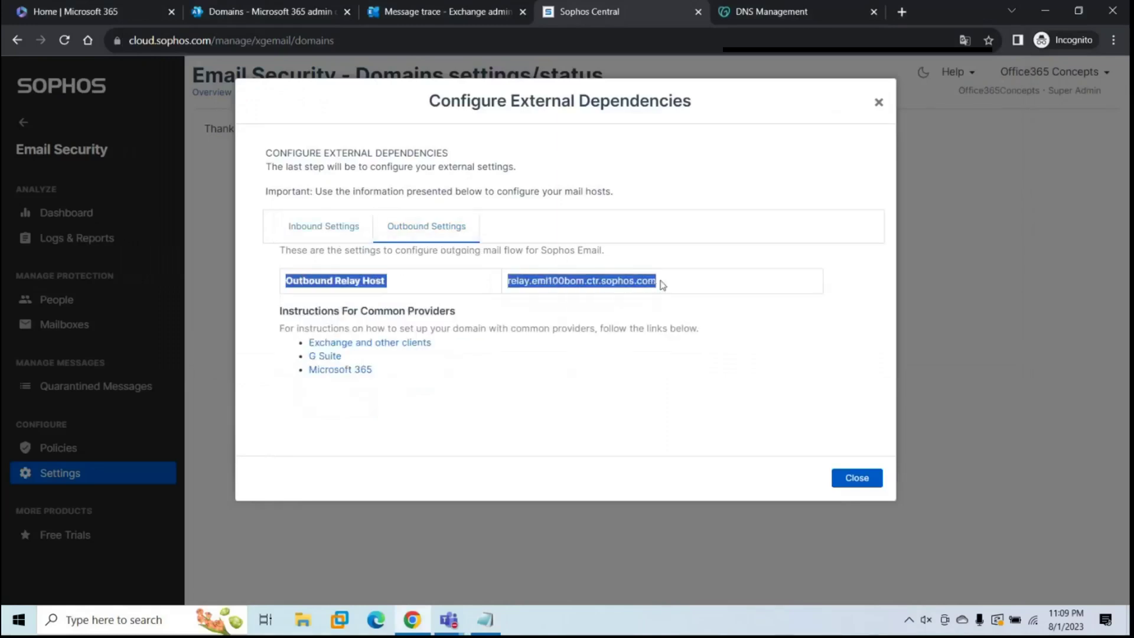
key("ctrl+c")
key("alt+Tab")
key("ctrl+v")
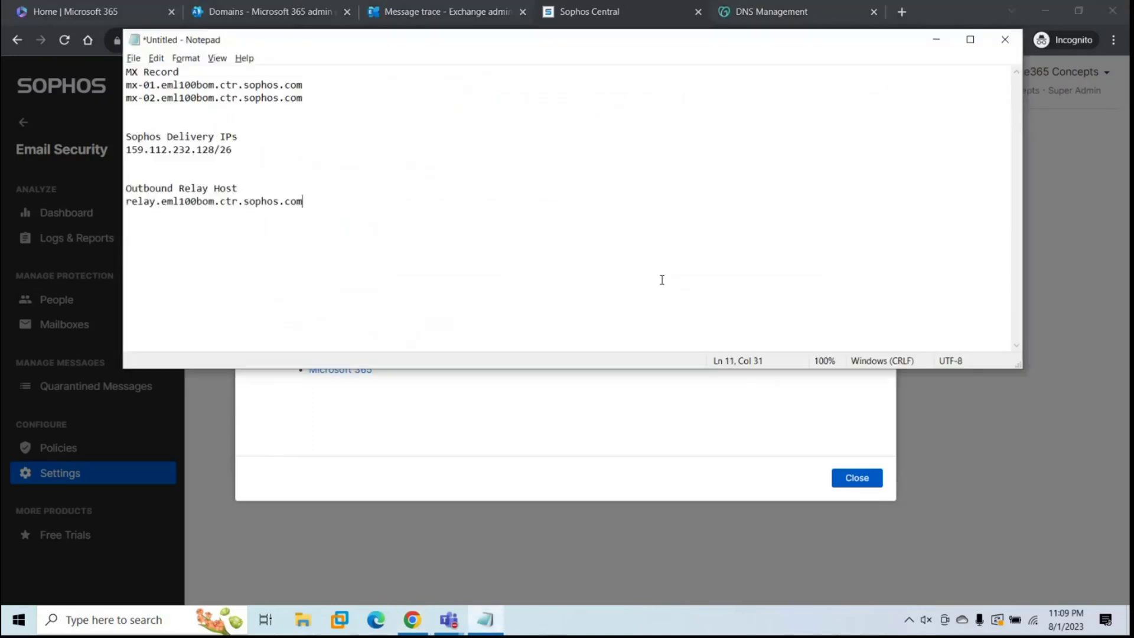
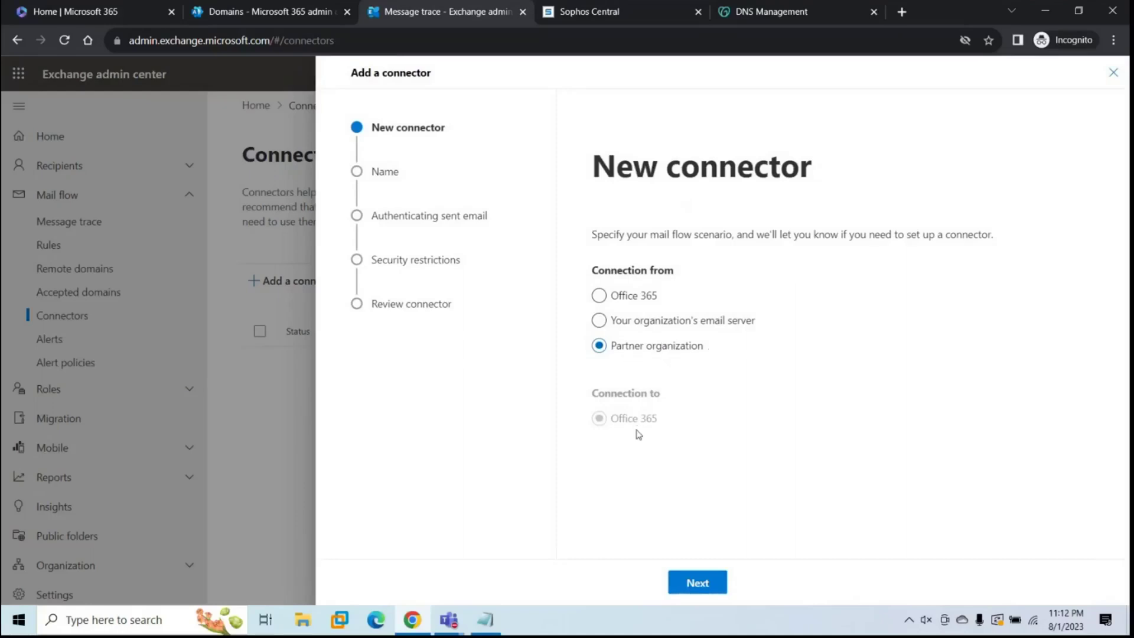
Step: Name the connector 'From Sophos to Office 365' and accept mail from sender domain *
left_click(697, 583)
type("From Sophos to Office 365")
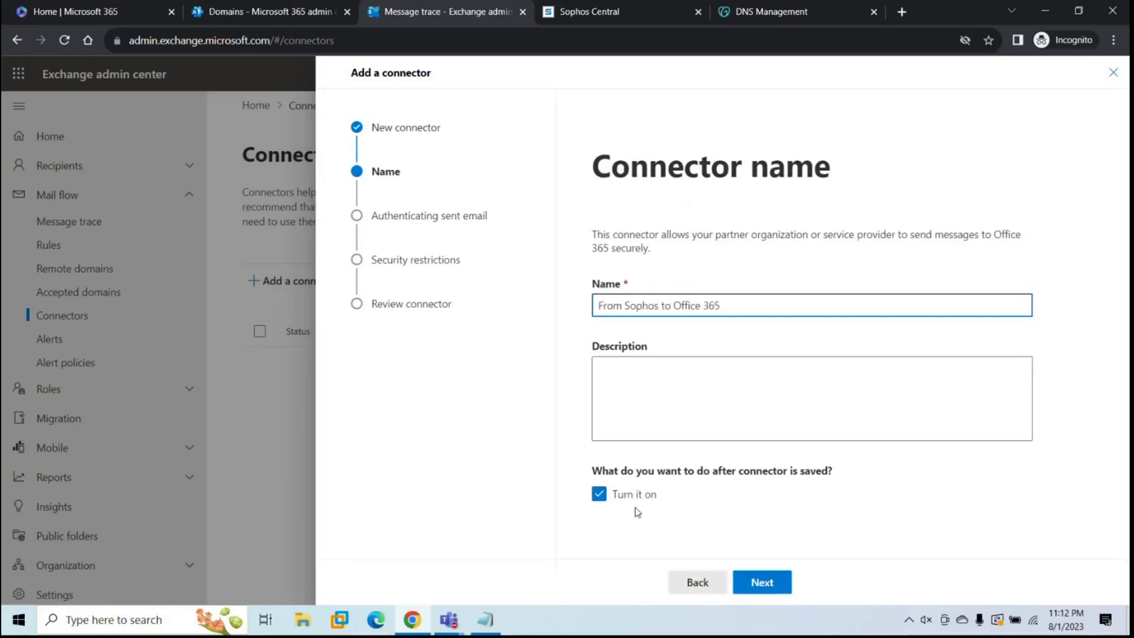
left_click(761, 582)
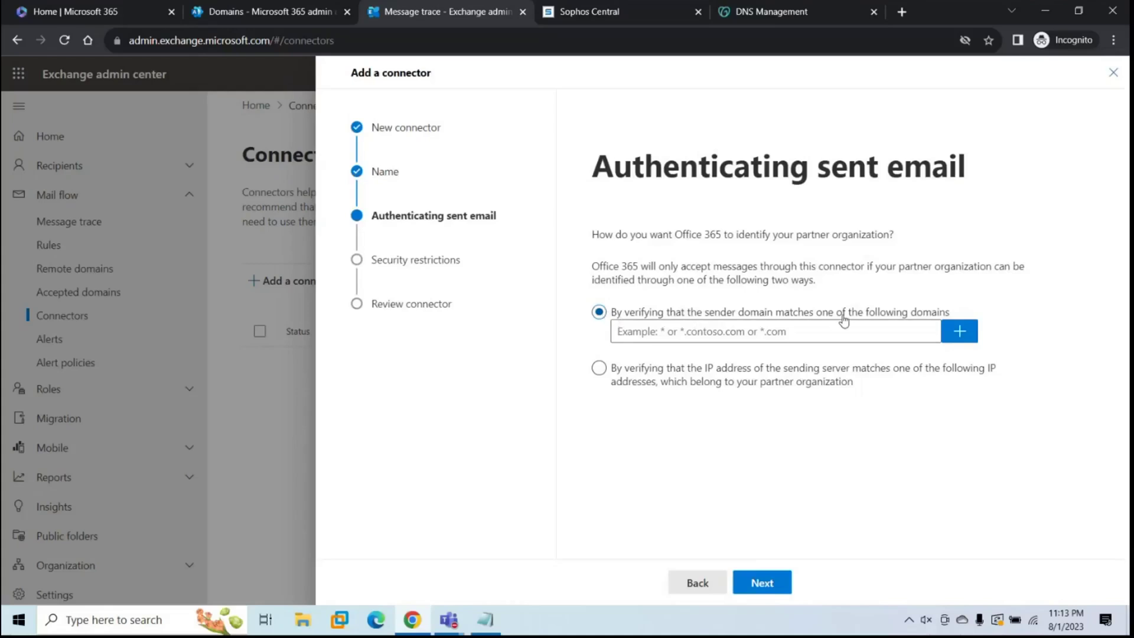
left_click(708, 337)
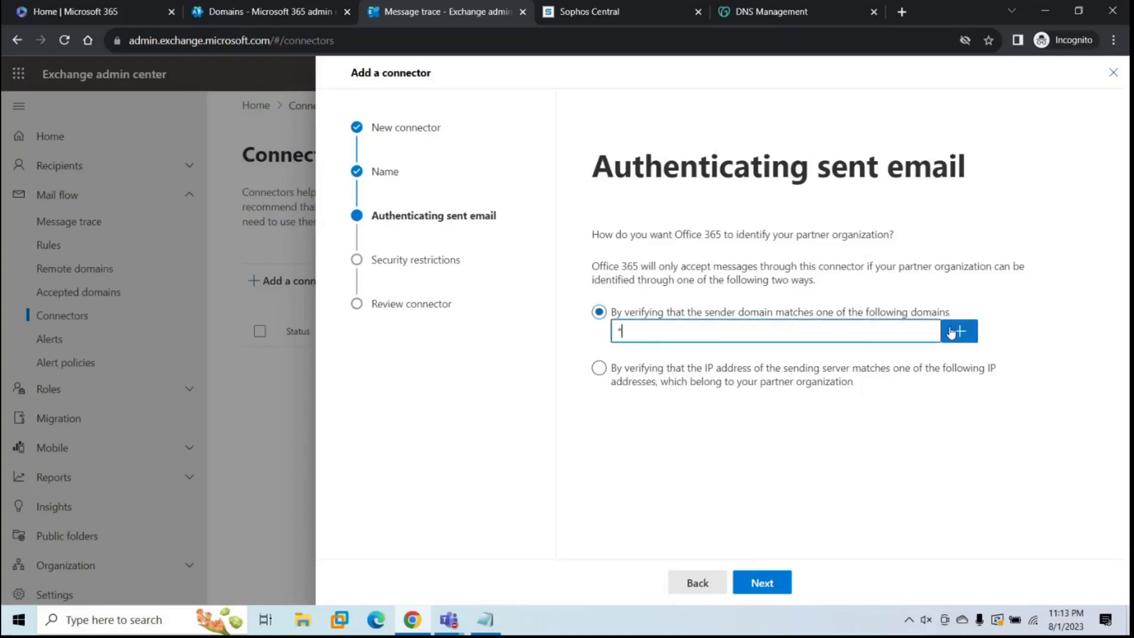
left_click(972, 336)
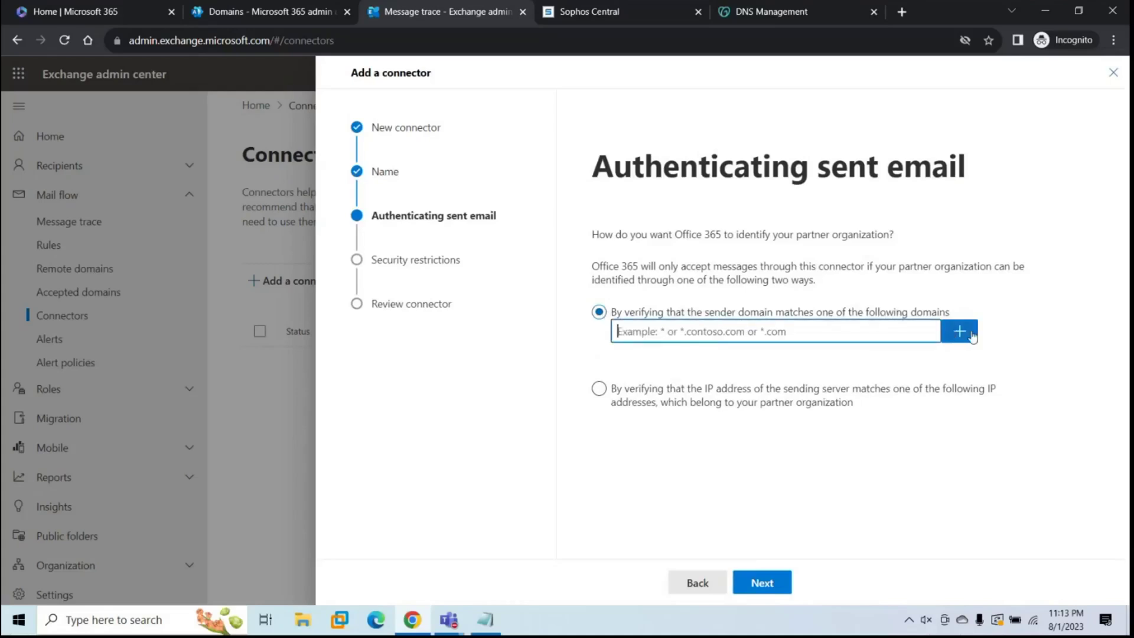
left_click(760, 582)
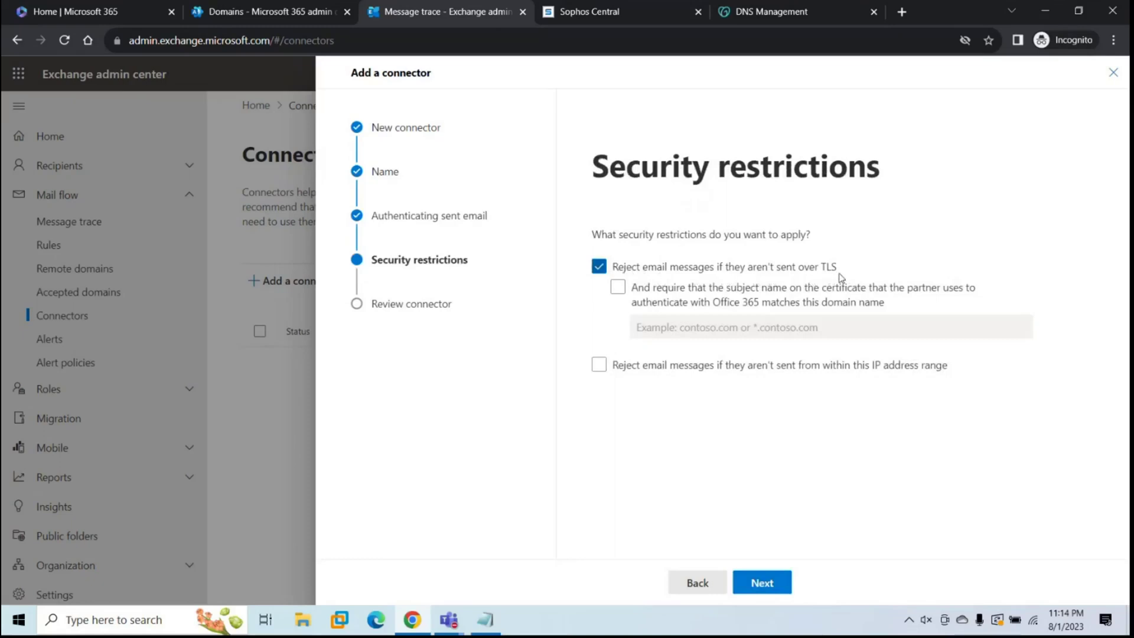
Step: Restrict accepted mail to IP range 159.112.232.128/26 from the Sophos notes and create the connector
left_click(598, 367)
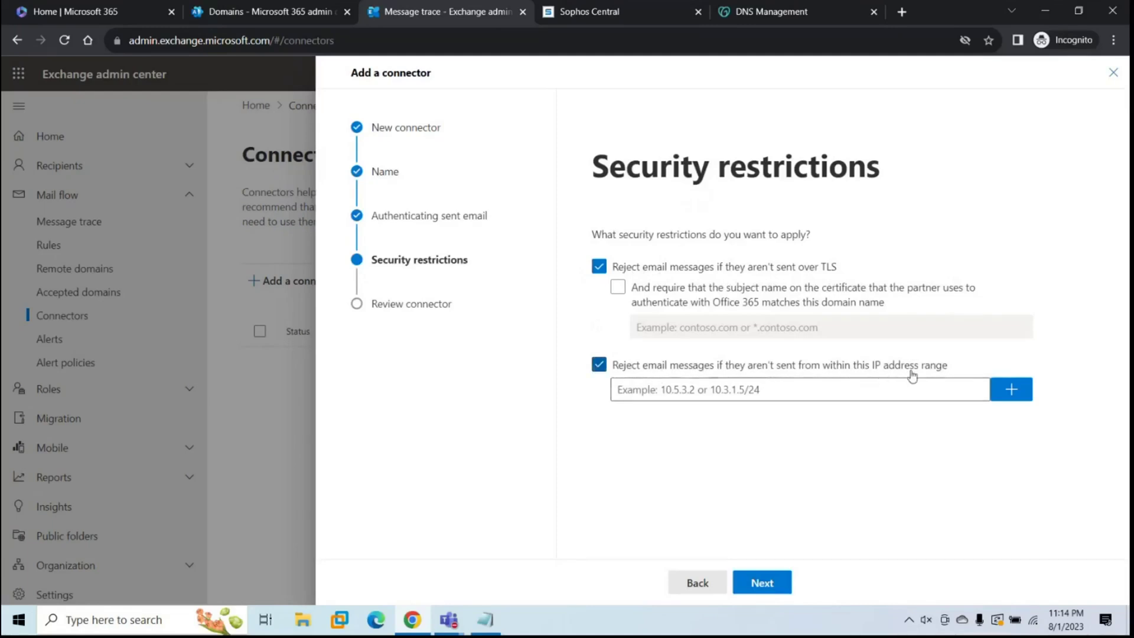
left_click(796, 393)
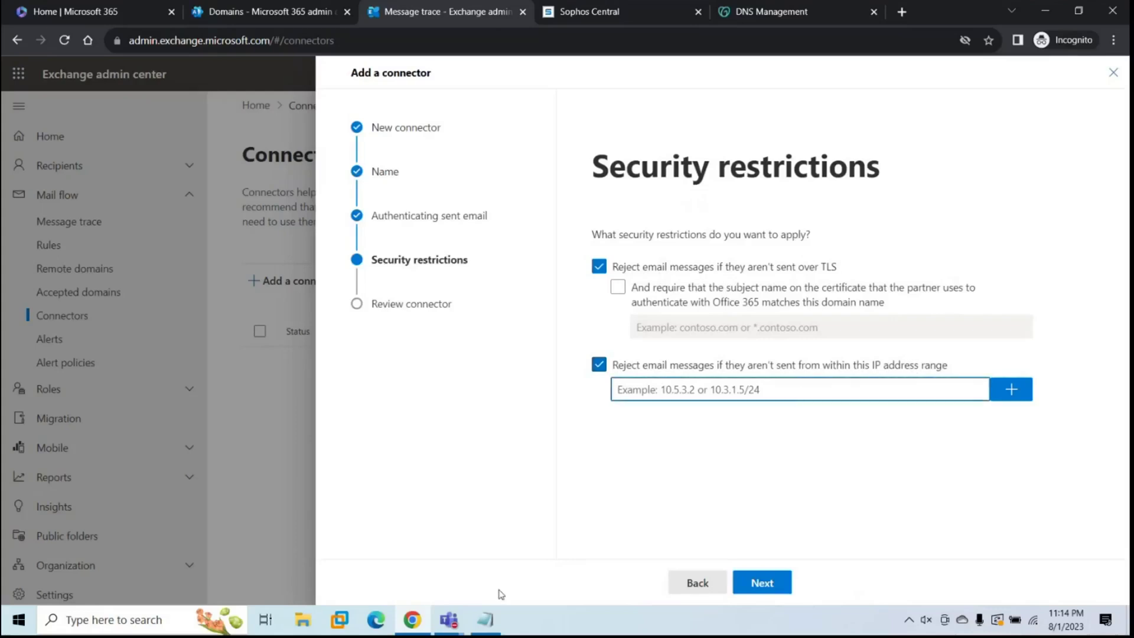
left_click(485, 619)
left_click(242, 148)
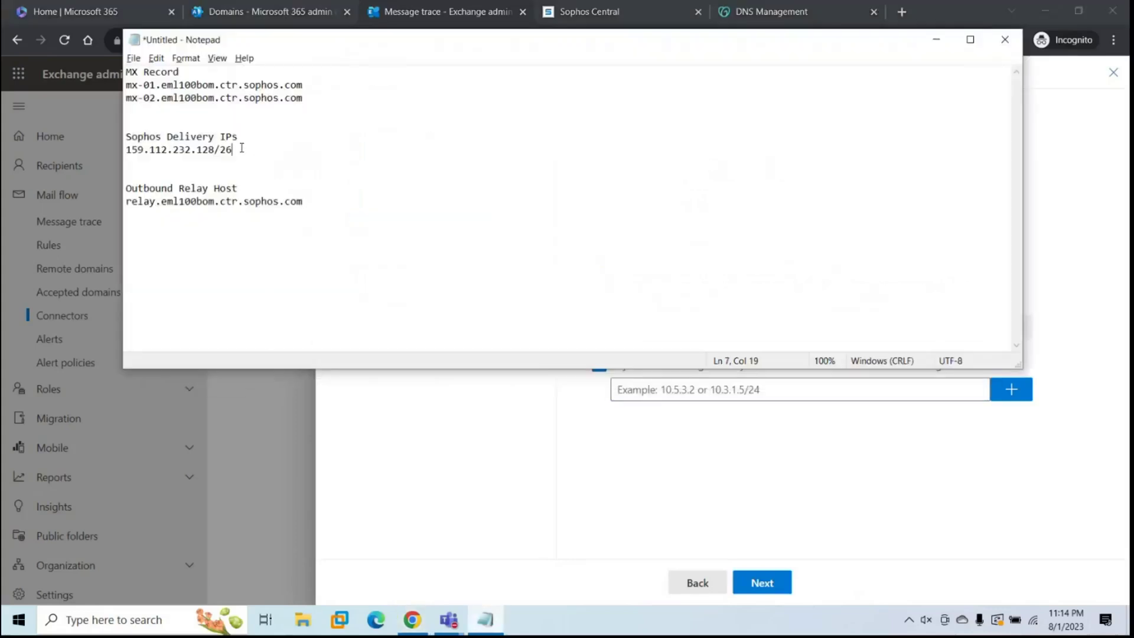
key("shift+Home")
key("ctrl+c")
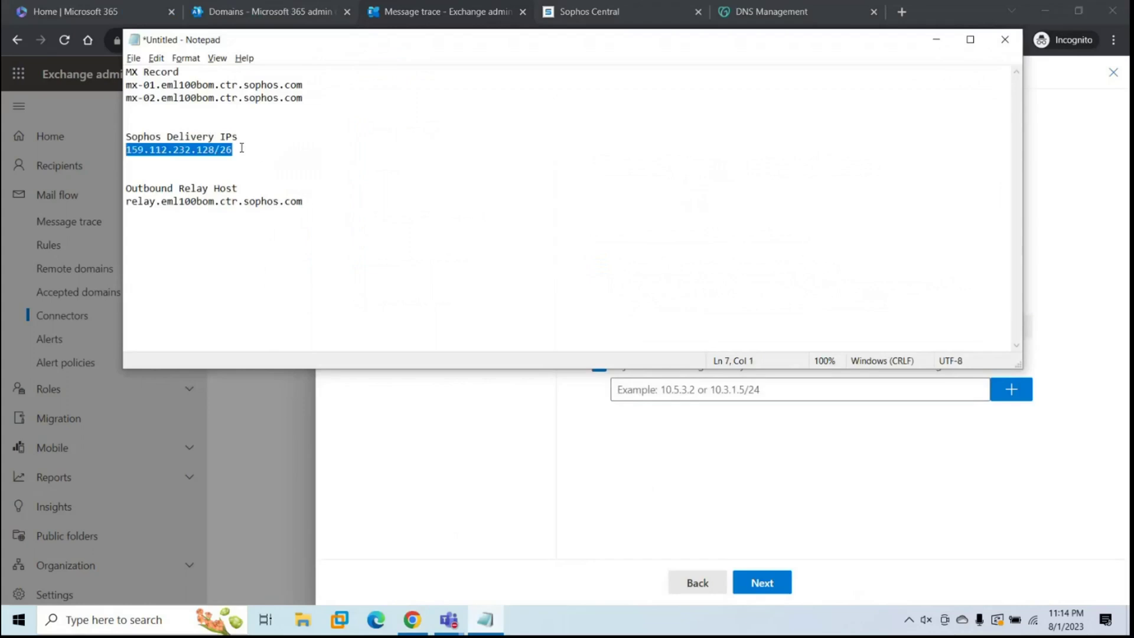
key("alt+Tab")
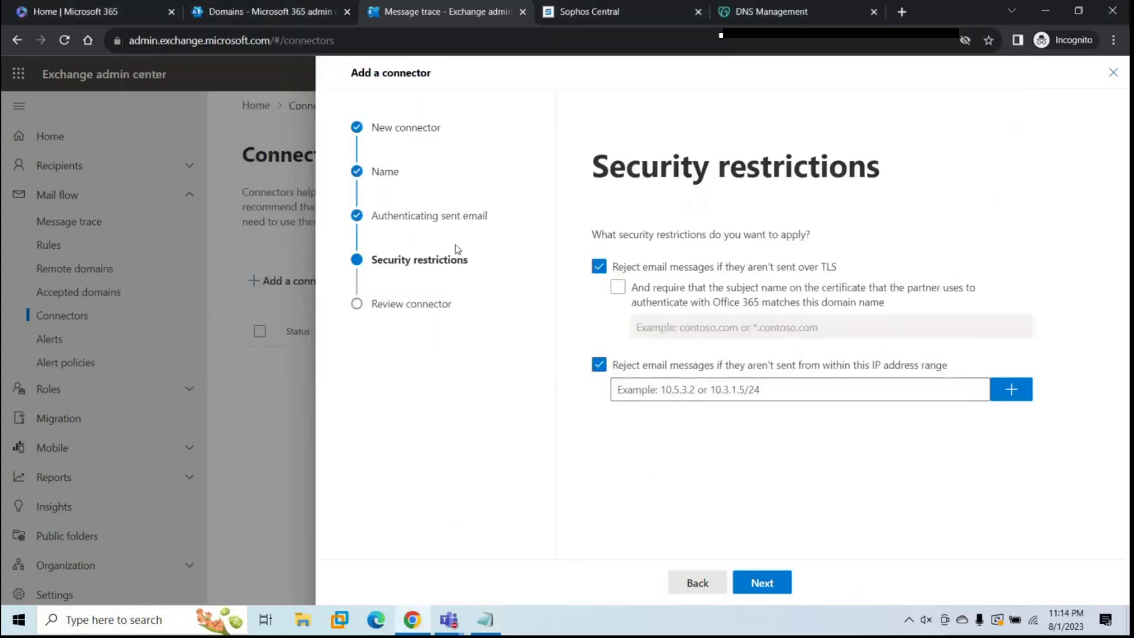
left_click(645, 386)
key("ctrl+v")
left_click(1019, 399)
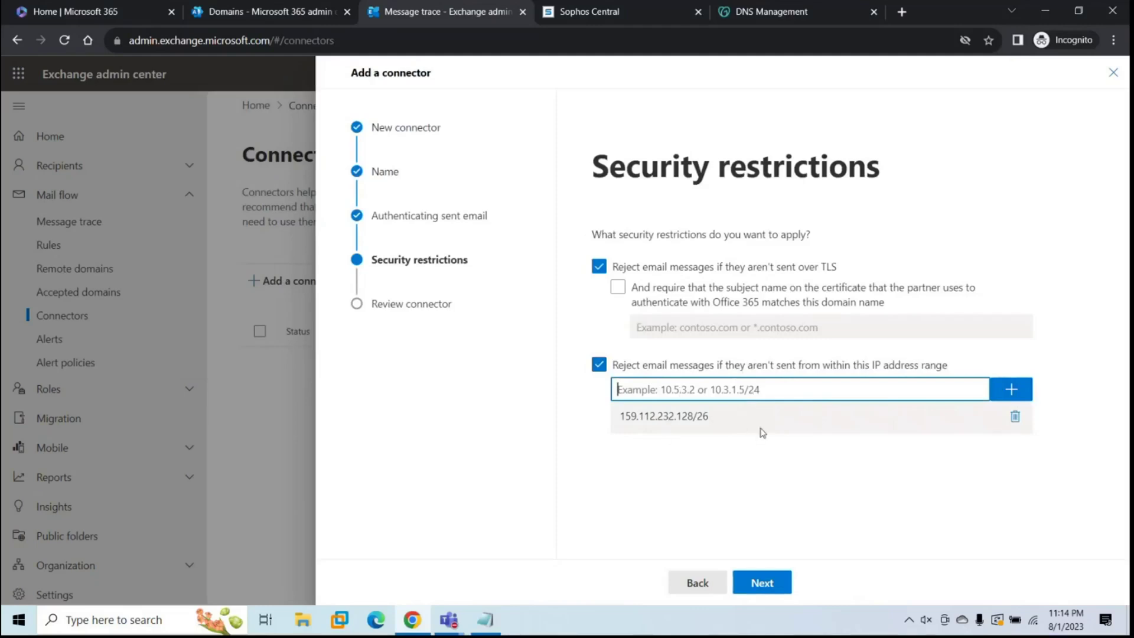
left_click(761, 581)
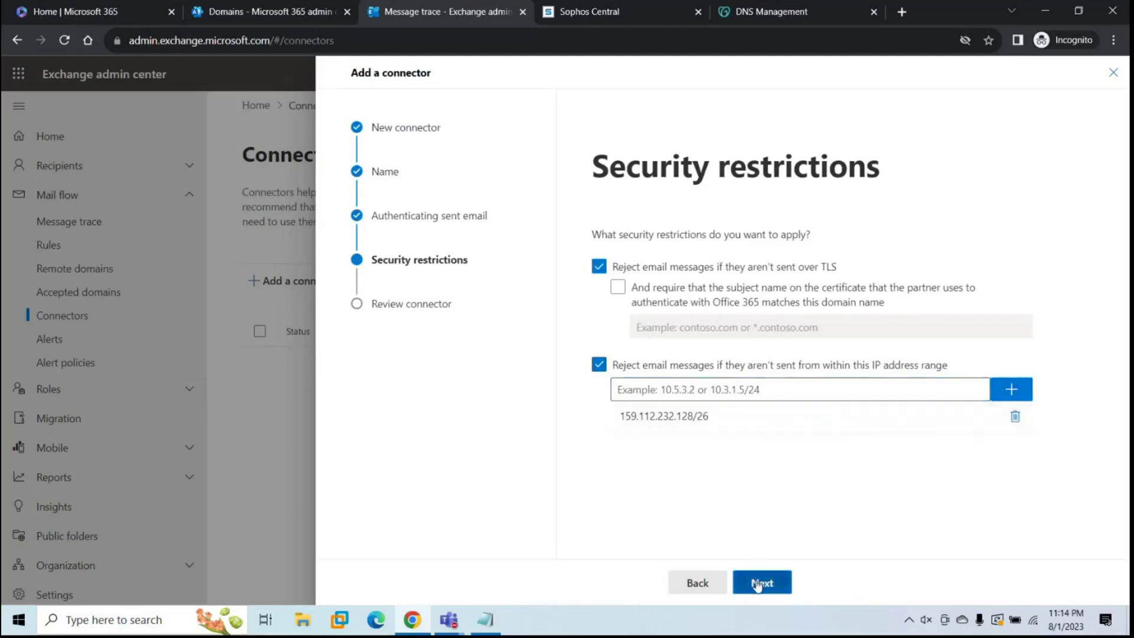
left_click(784, 585)
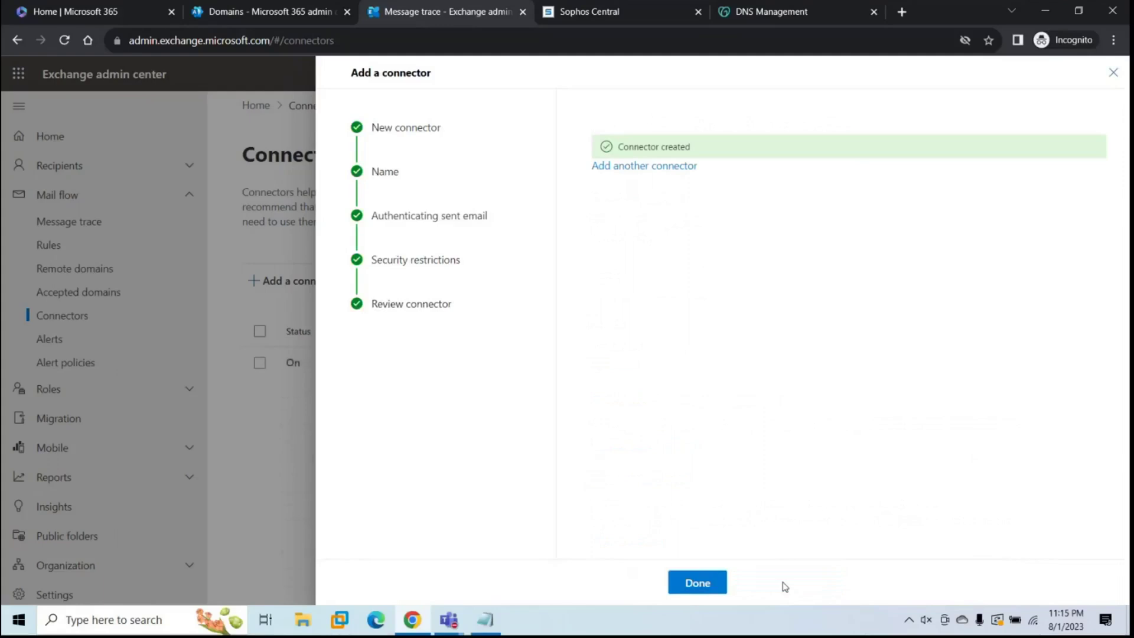
Step: Close the wizard to see 'From Sophos to Office 365' listed as On, then go to DNS Management
left_click(697, 588)
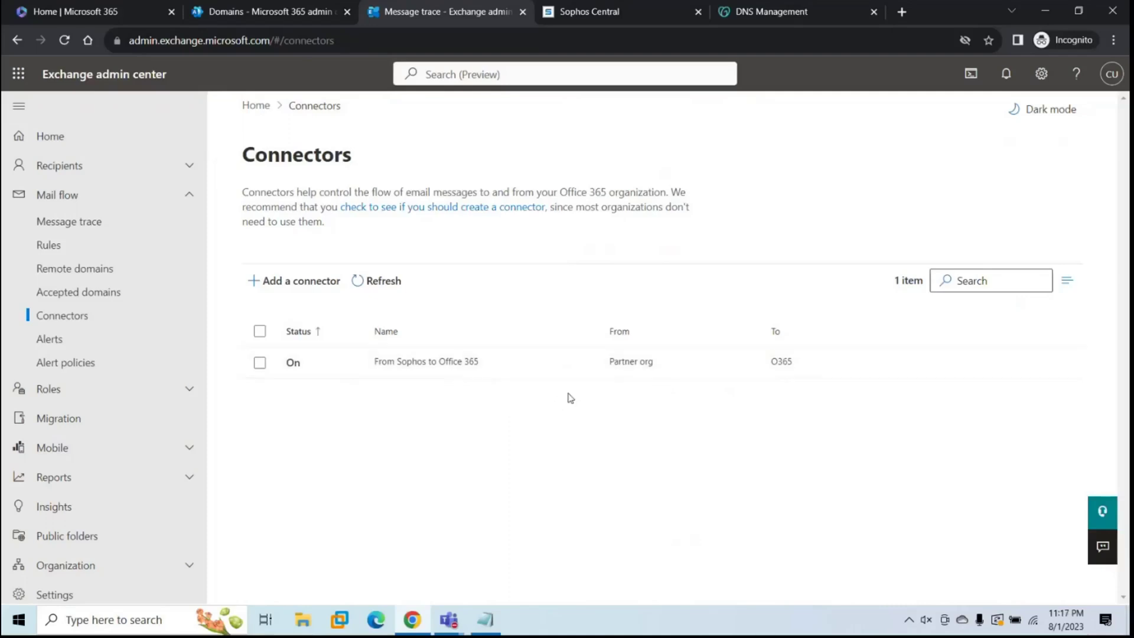
left_click(788, 17)
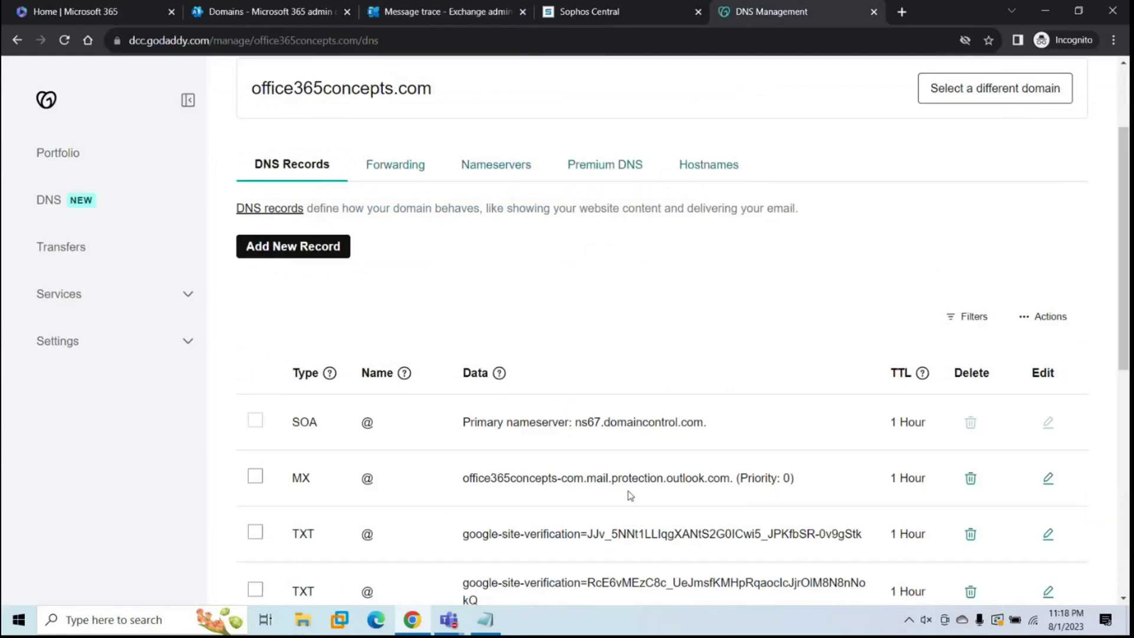
Step: Delete the Outlook MX record and start a new MX record with name @ and priority 10
left_click(966, 481)
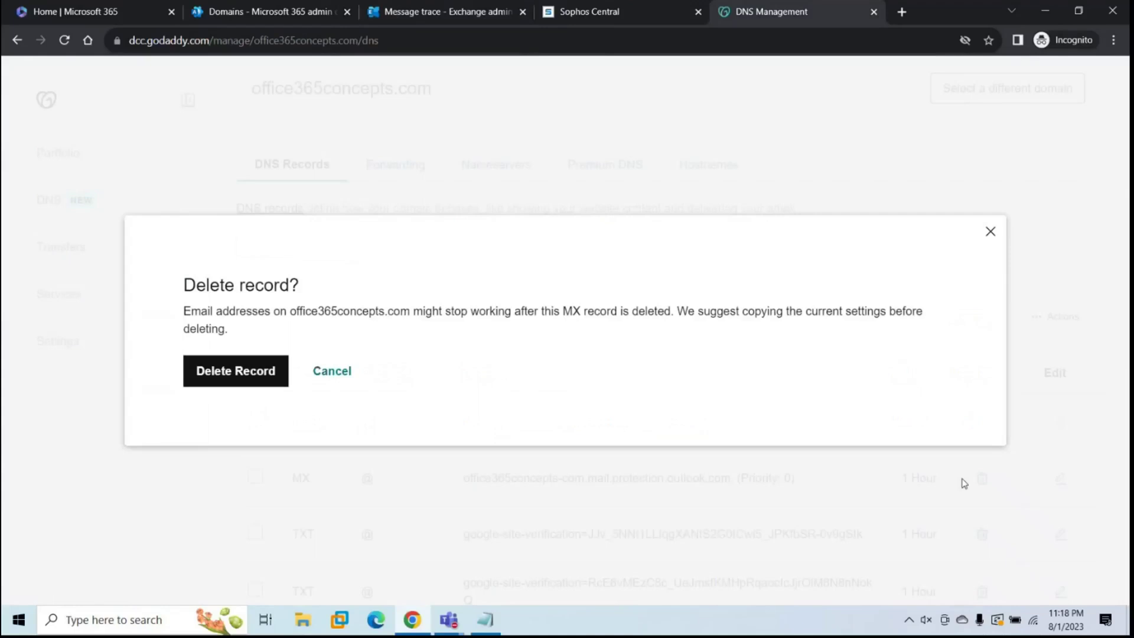
left_click(245, 383)
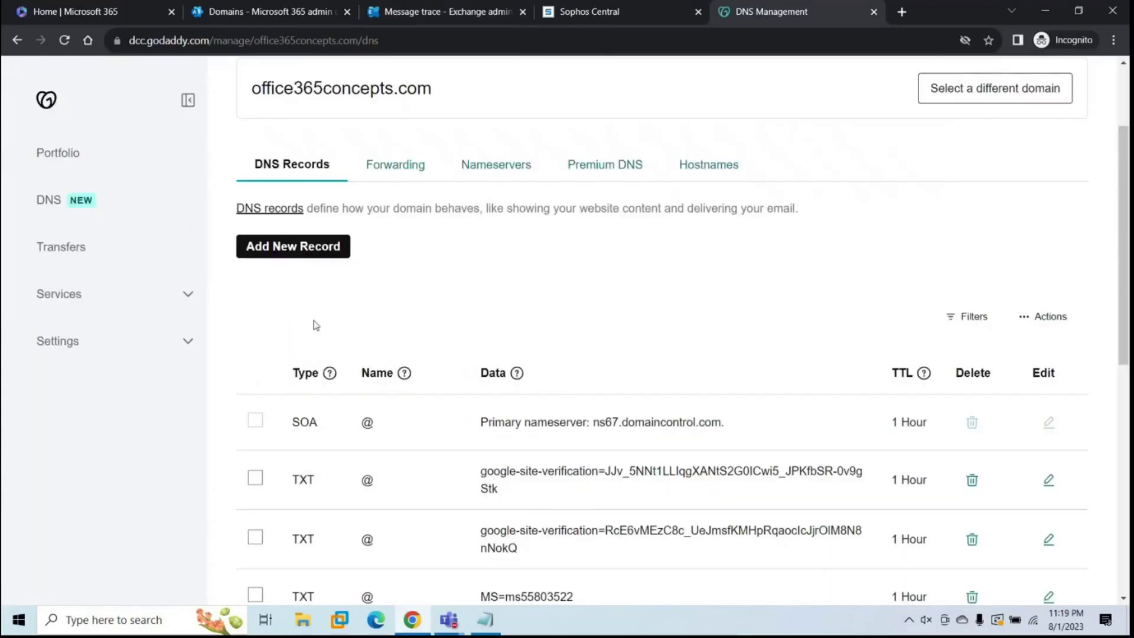
left_click(286, 255)
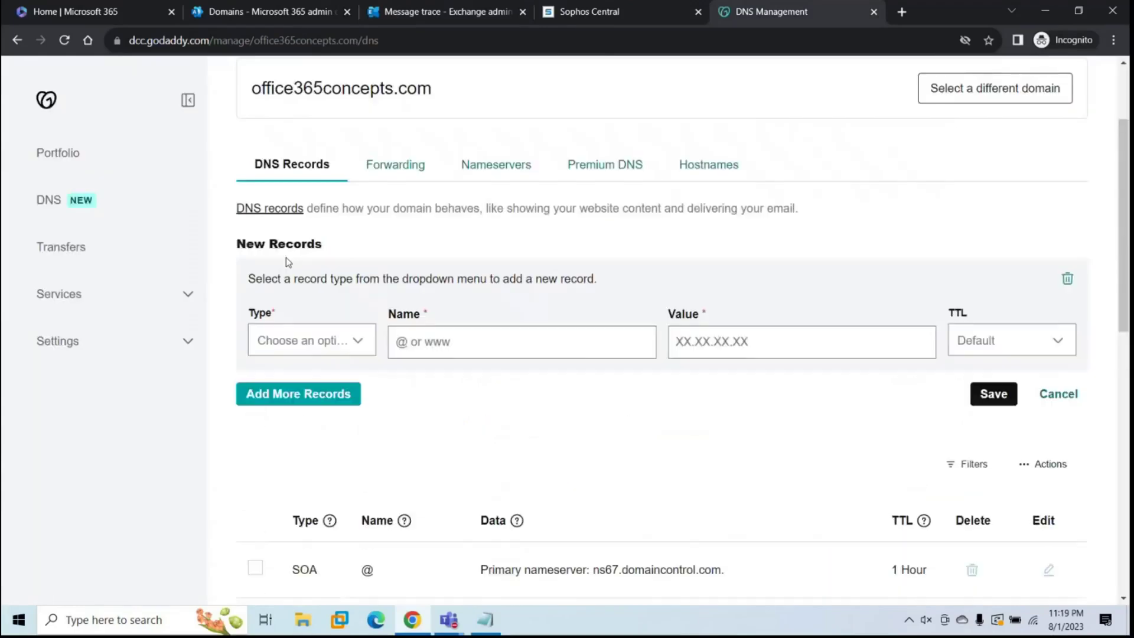
left_click(314, 344)
left_click(298, 465)
left_click(473, 342)
type("@")
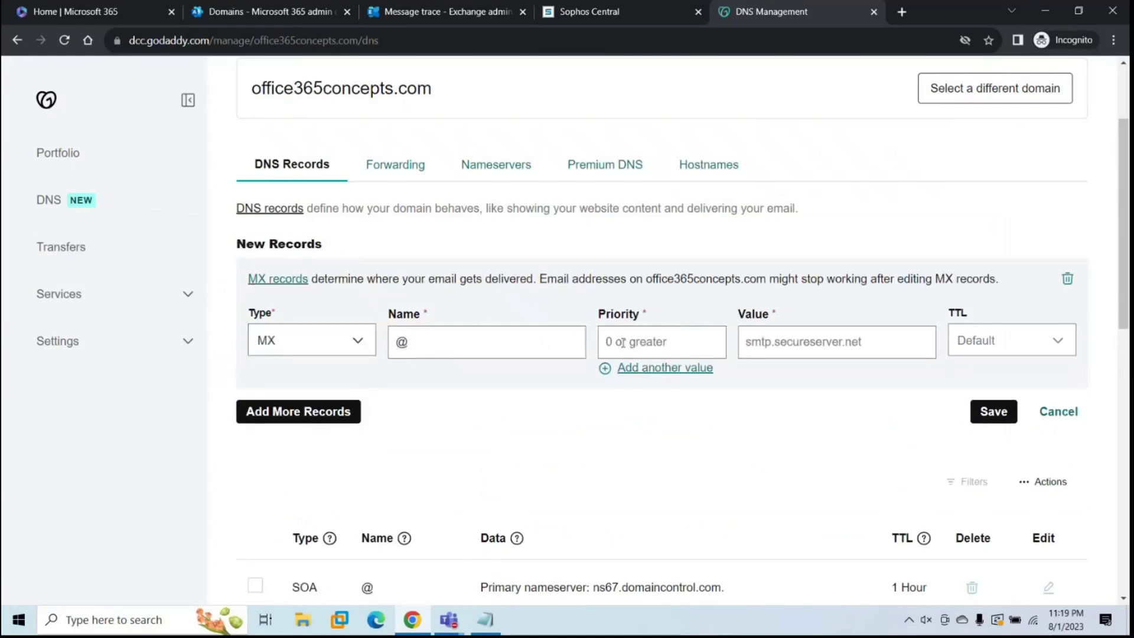
type("10")
left_click(780, 341)
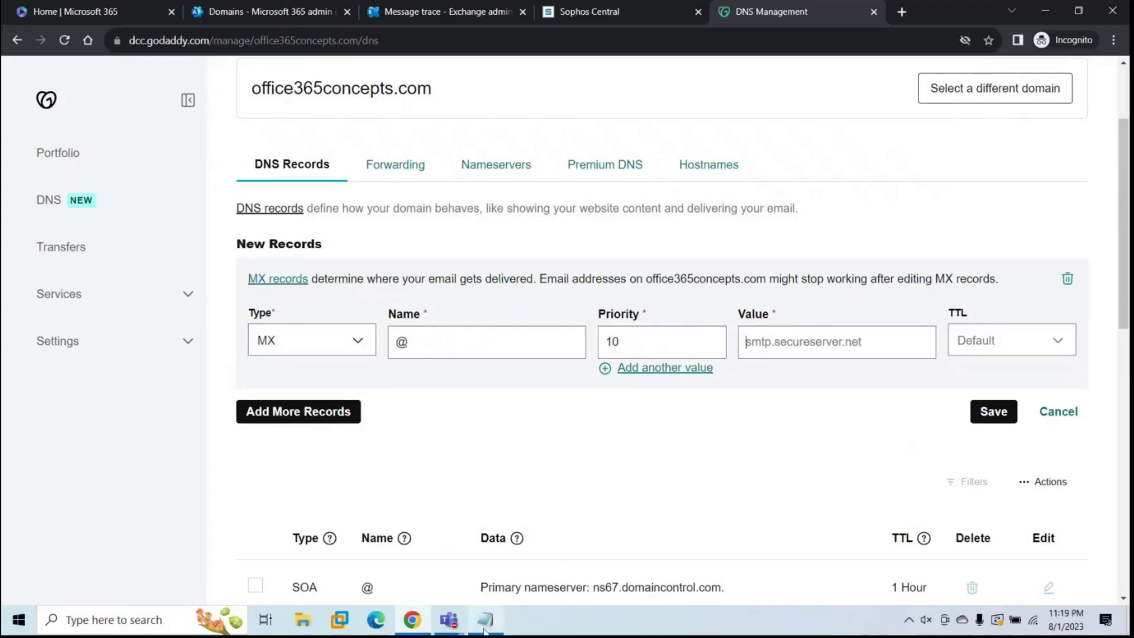
Step: Point the record to mx-01.eml100bom.ctr.sophos.com with a 1 Hour TTL and save it
left_click(487, 619)
left_click_drag(127, 85, 305, 84)
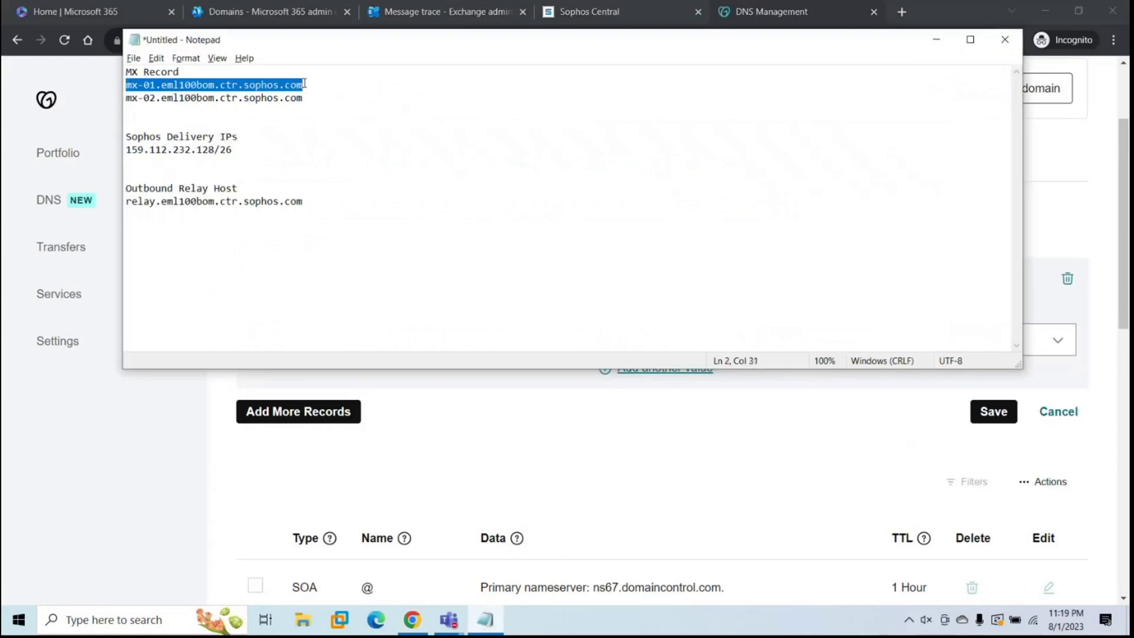
key("ctrl+c")
key("alt+Tab")
left_click(768, 341)
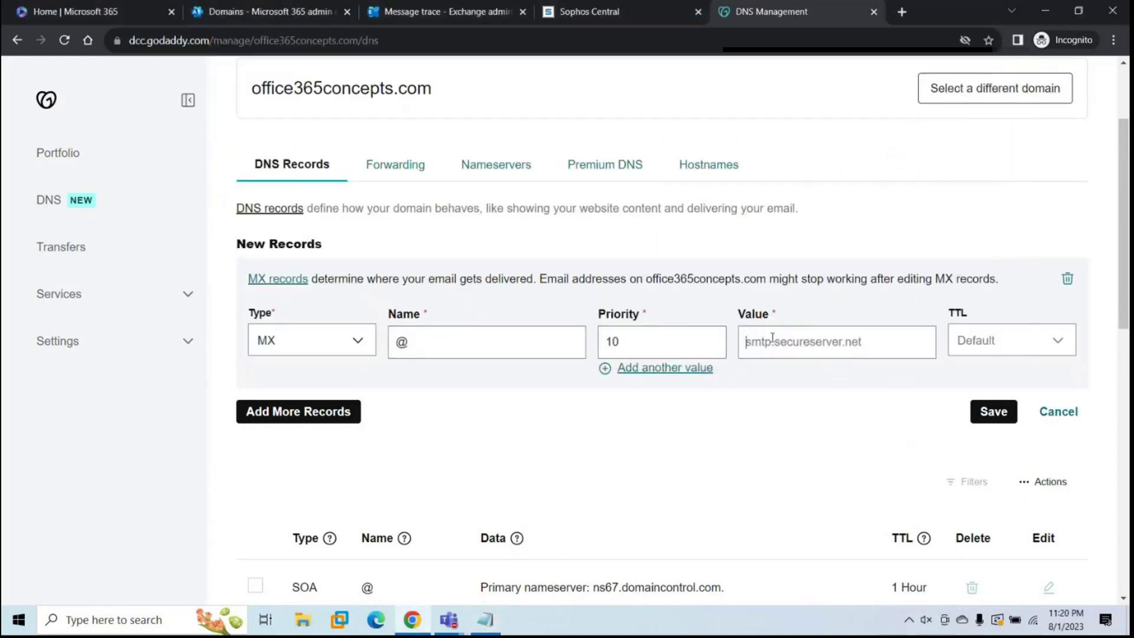
key("ctrl+v")
left_click(996, 356)
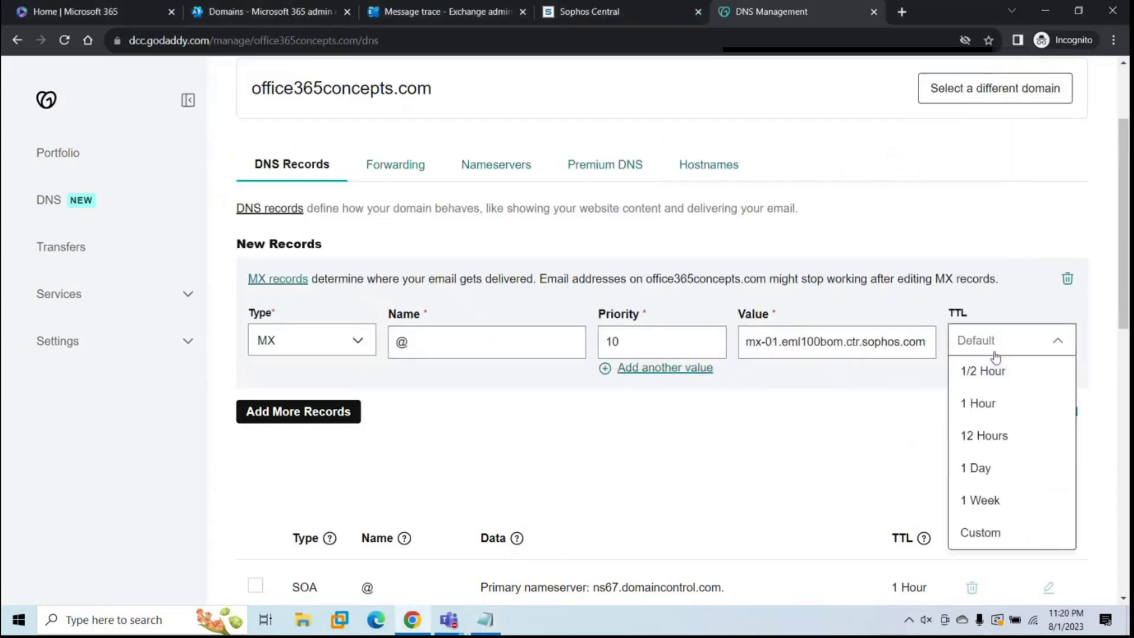
left_click(981, 403)
left_click(997, 410)
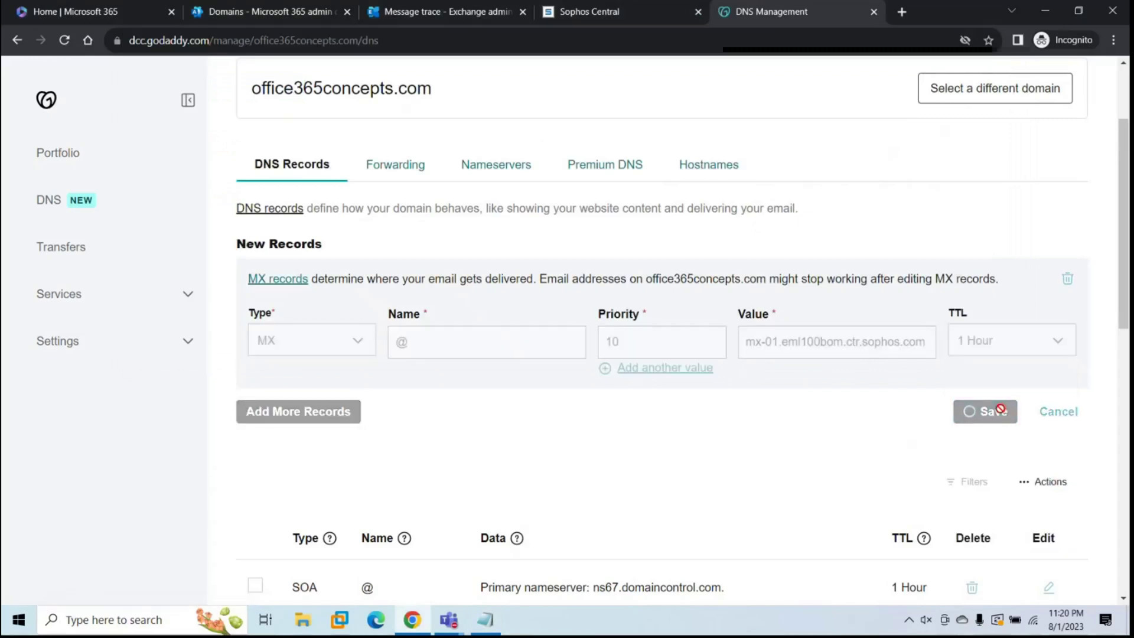
left_click(298, 244)
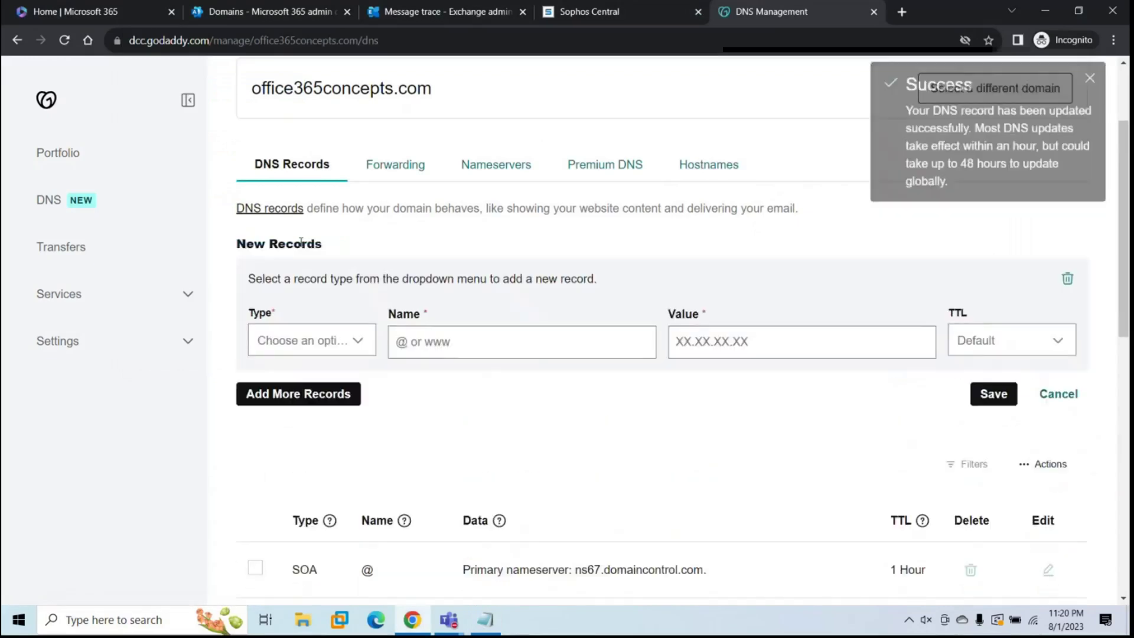
Step: Make the second record an MX record with name @ and priority 20
left_click(310, 342)
left_click(299, 463)
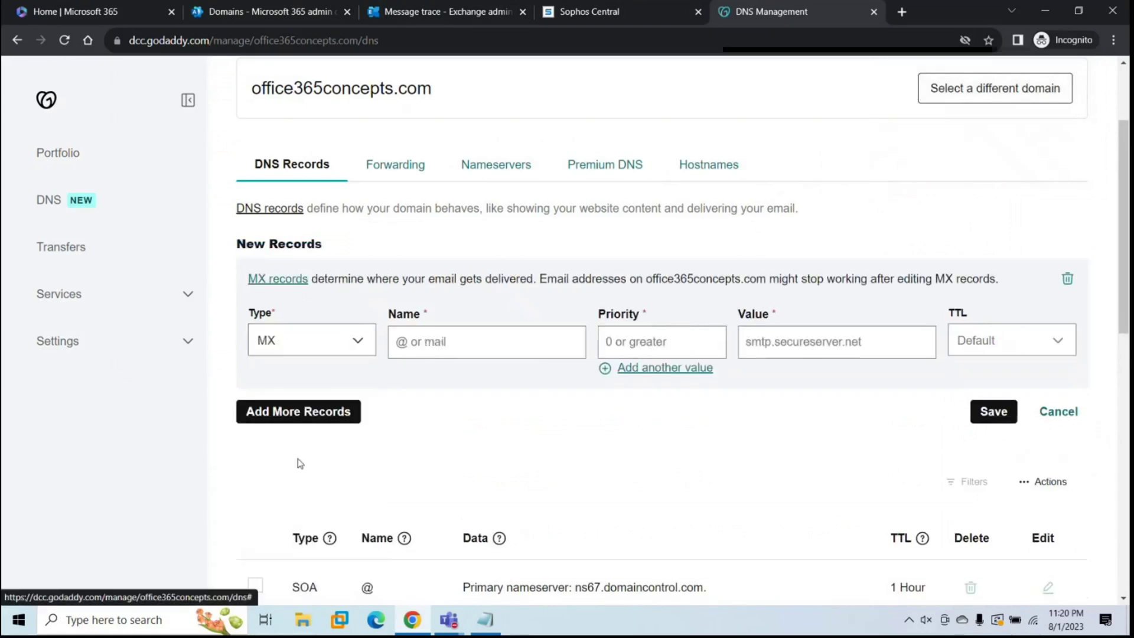
type("@")
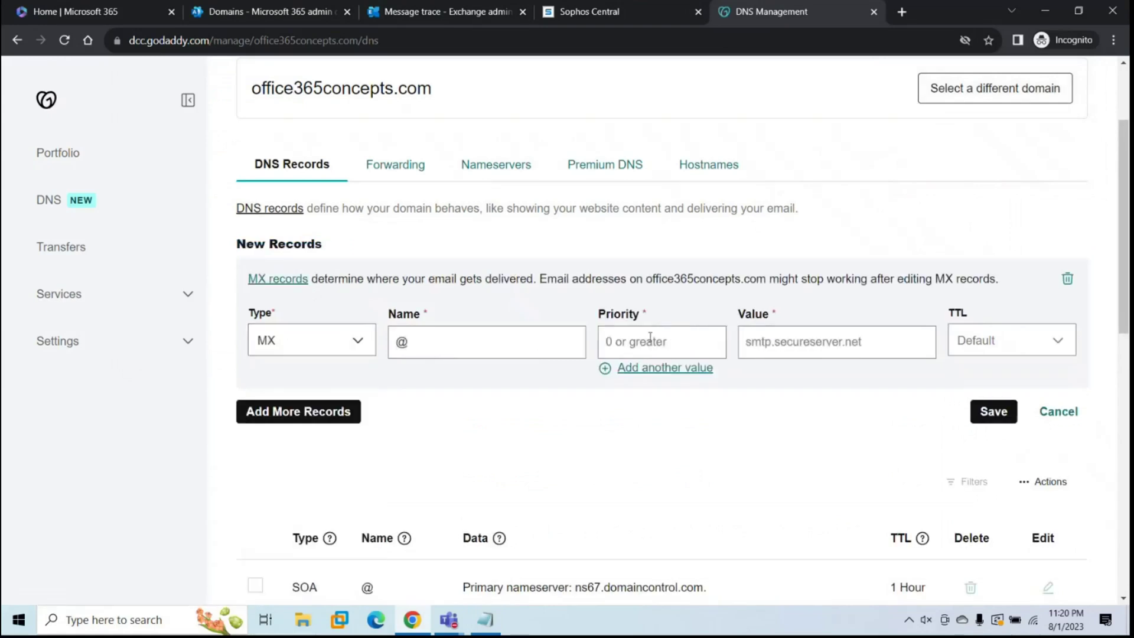
type("20")
left_click(753, 338)
Step: Set its value to mx-02.eml100bom.ctr.sophos.com with a 1 Hour TTL and save it
key("alt+Tab")
left_click_drag(303, 98, 103, 106)
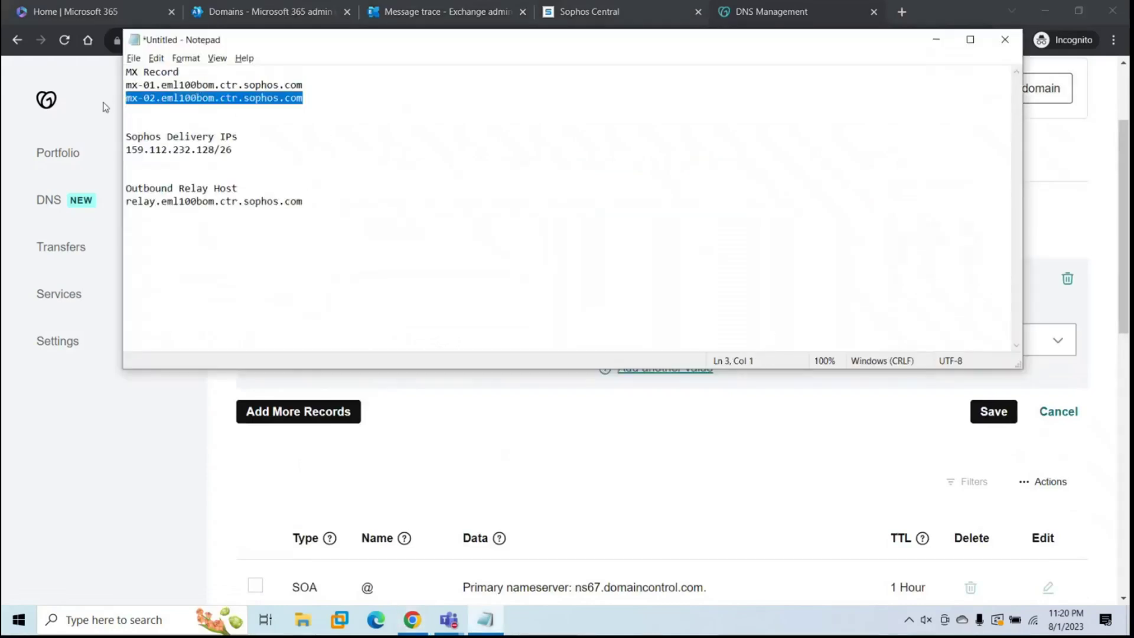
key("ctrl+c")
key("alt+Tab")
key("ctrl+v")
left_click(983, 346)
left_click(975, 401)
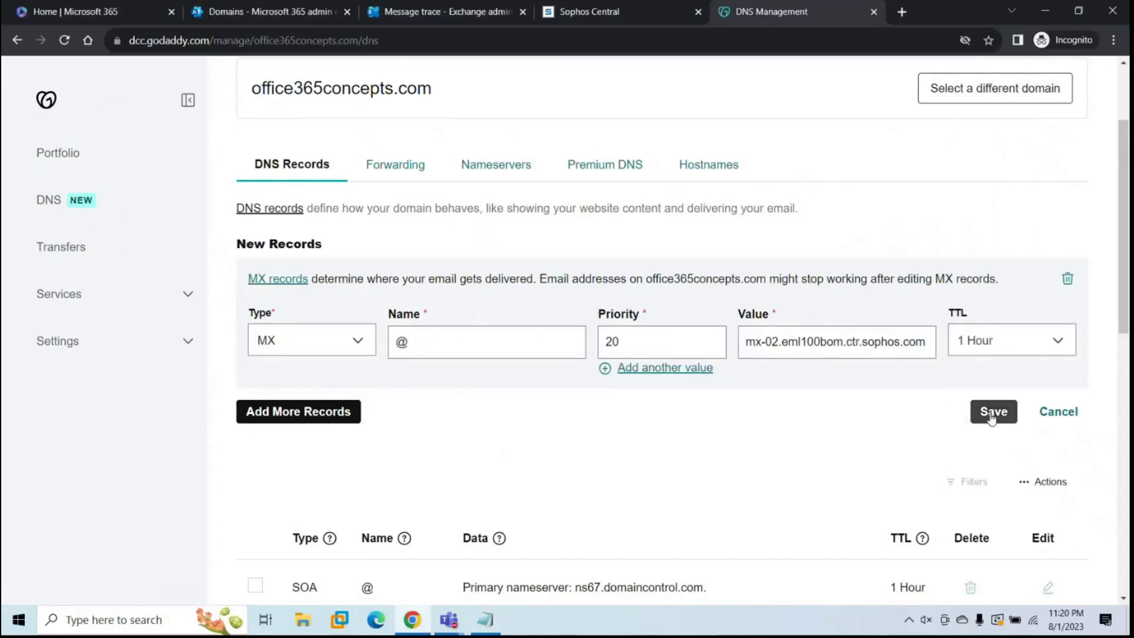
left_click(992, 413)
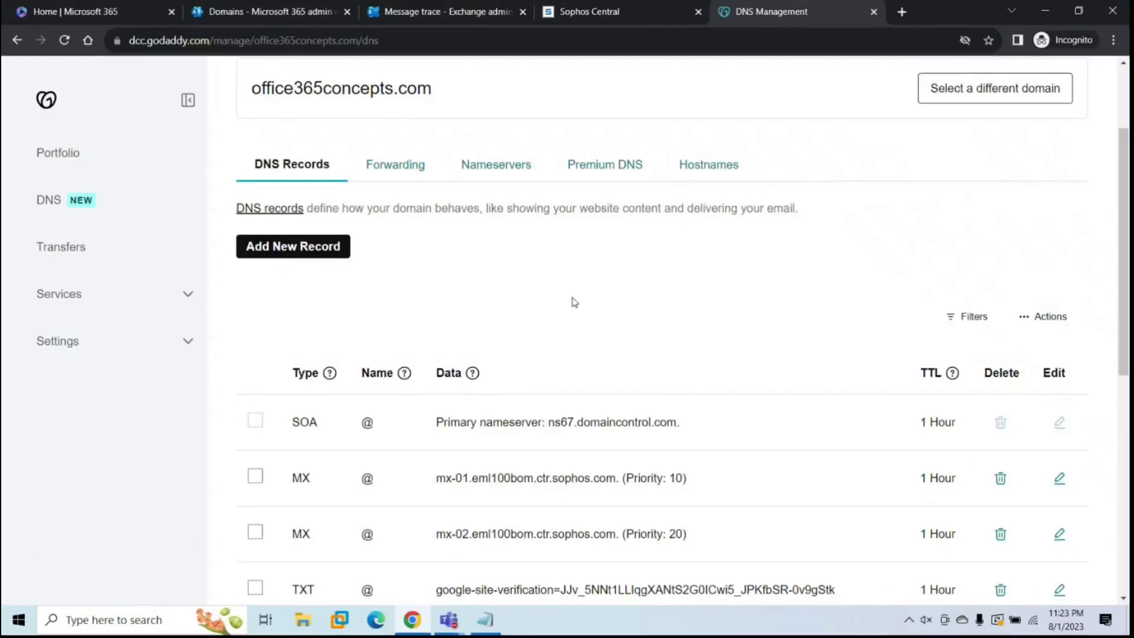
Step: On the Exchange connectors page, add a connector from Office 365 to Partner organization
left_click(426, 13)
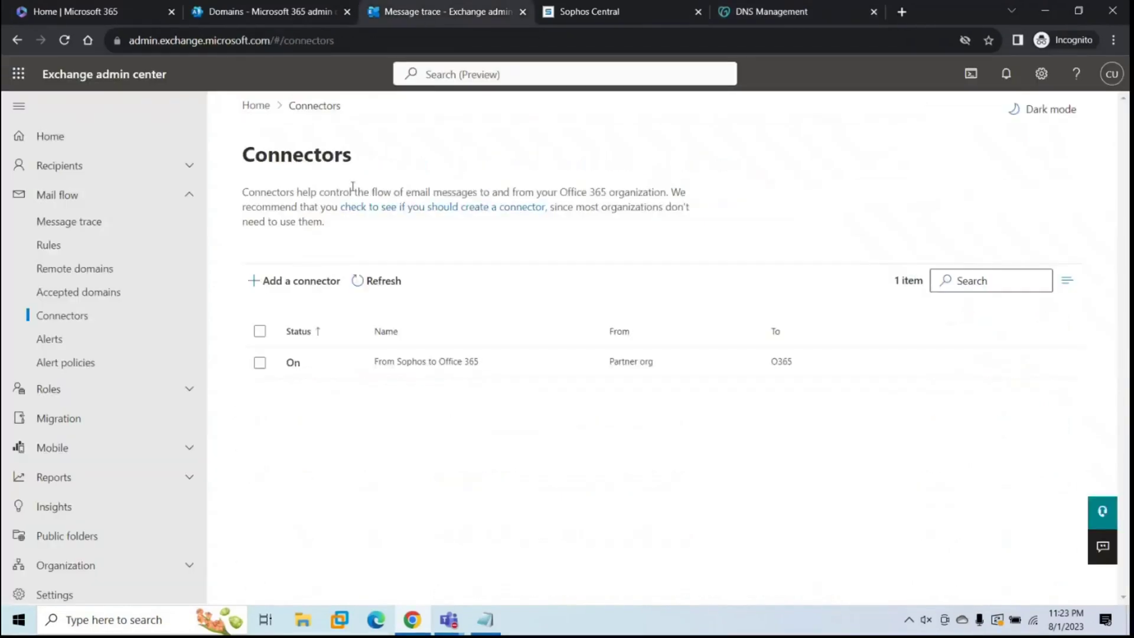
left_click(305, 290)
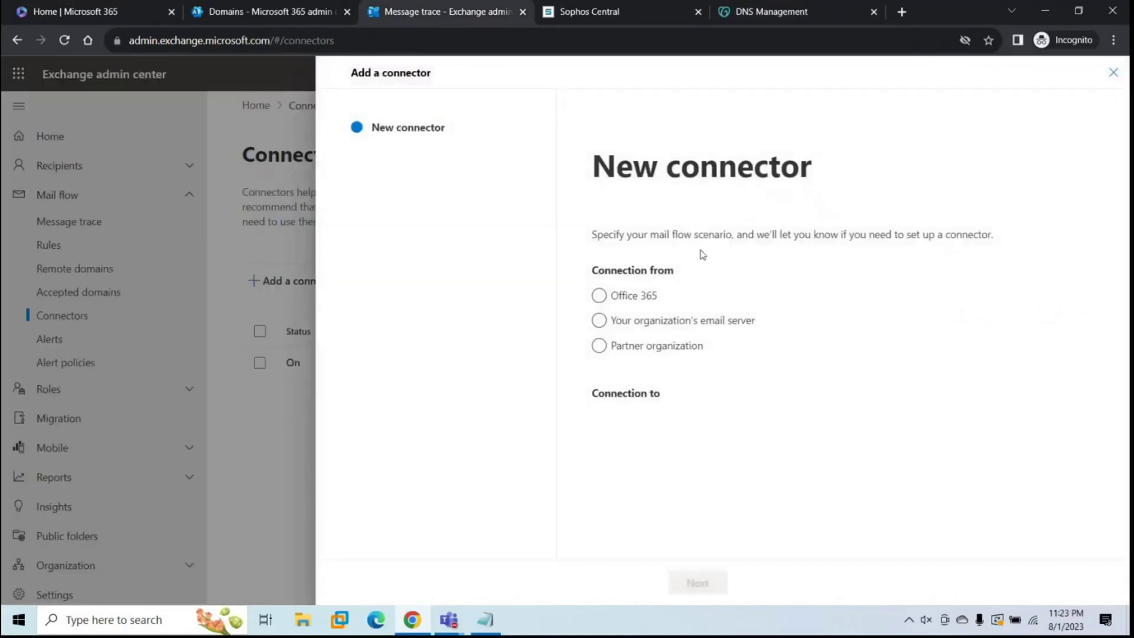
left_click(599, 301)
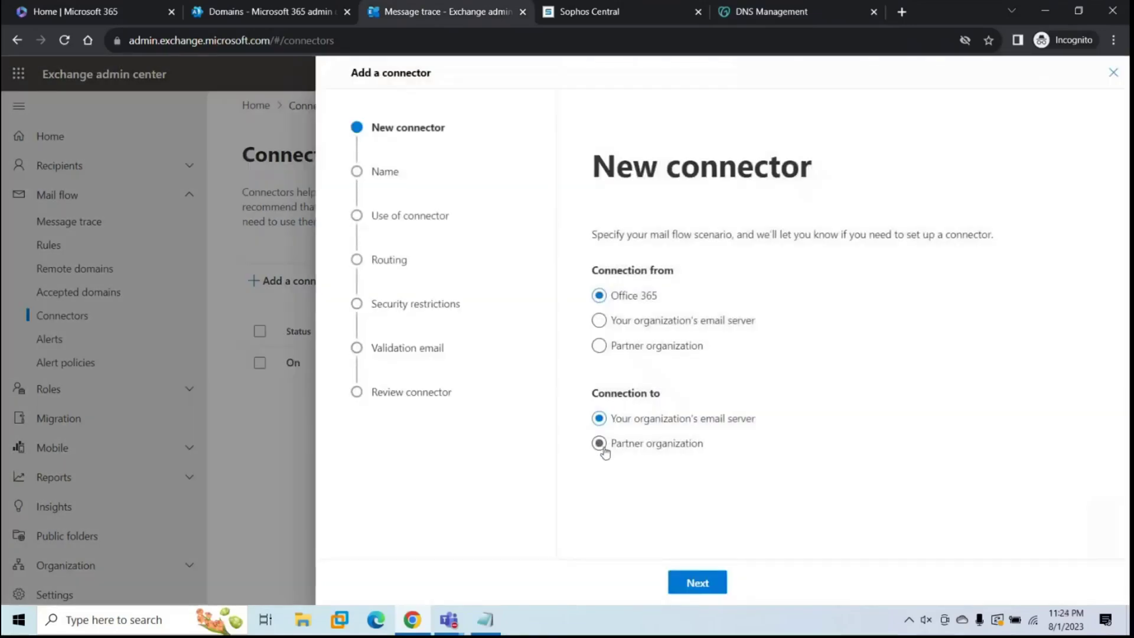
left_click(600, 444)
Step: Name the connector 'From Office 365 to Sophos' and apply it to mail sent to domain *
left_click(698, 583)
type("From ")
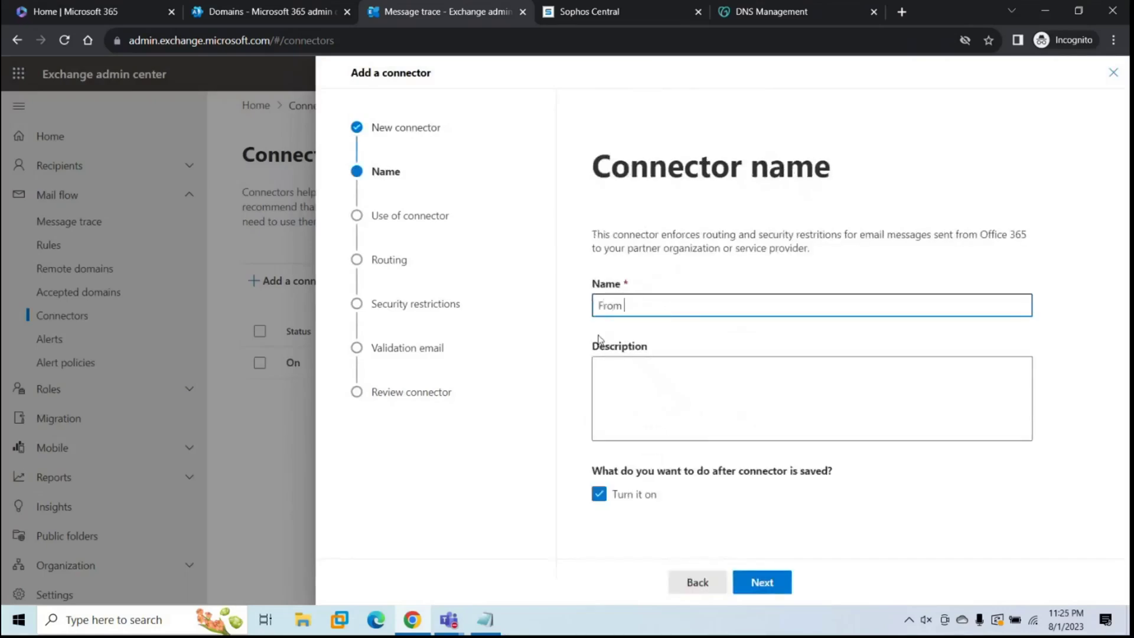
type("Office 365 to Sophos")
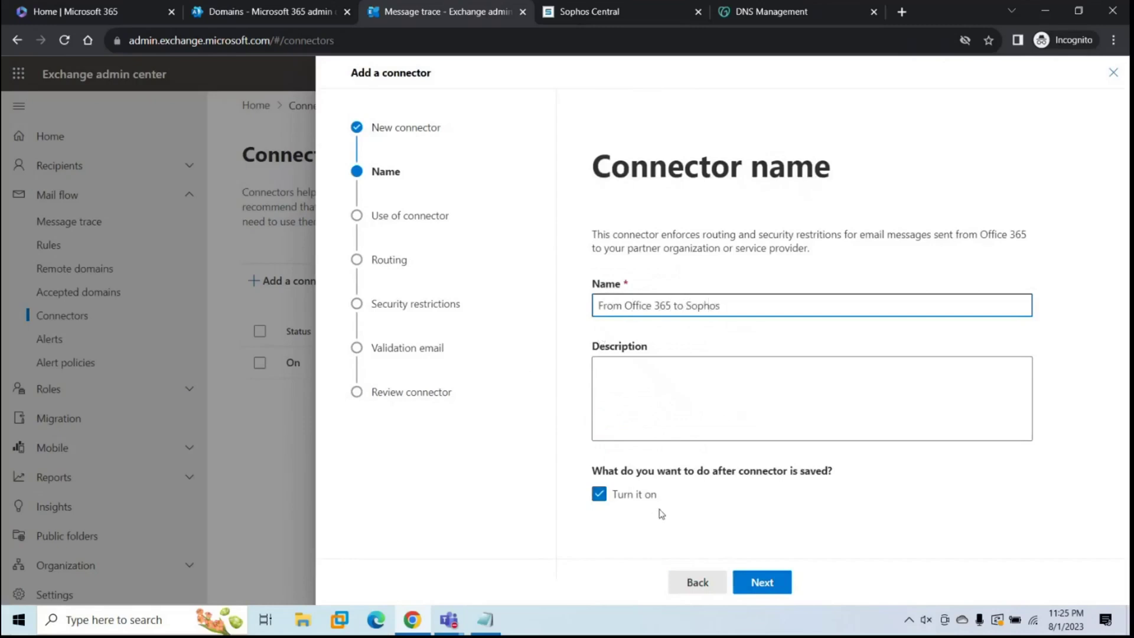
left_click(746, 581)
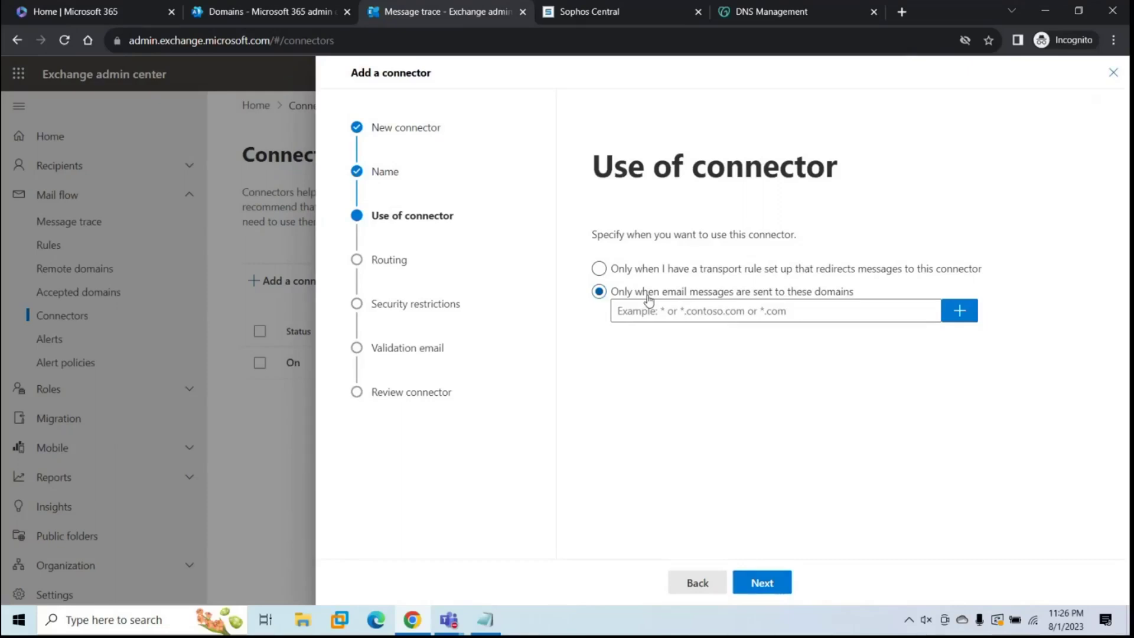
left_click(672, 319)
type("*")
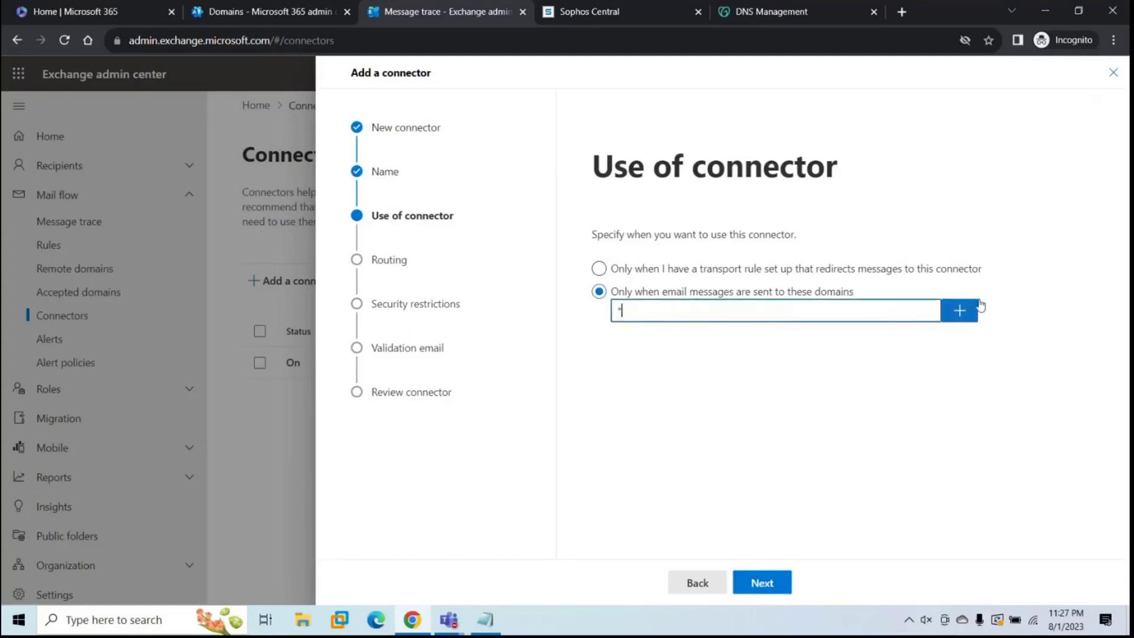
left_click(966, 318)
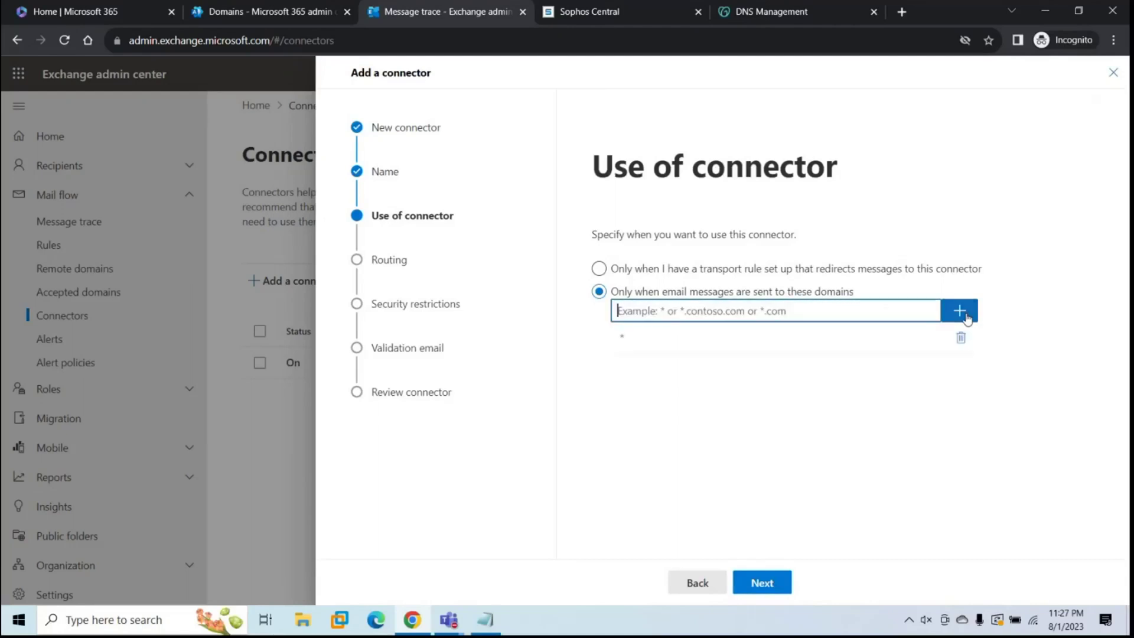
left_click(765, 585)
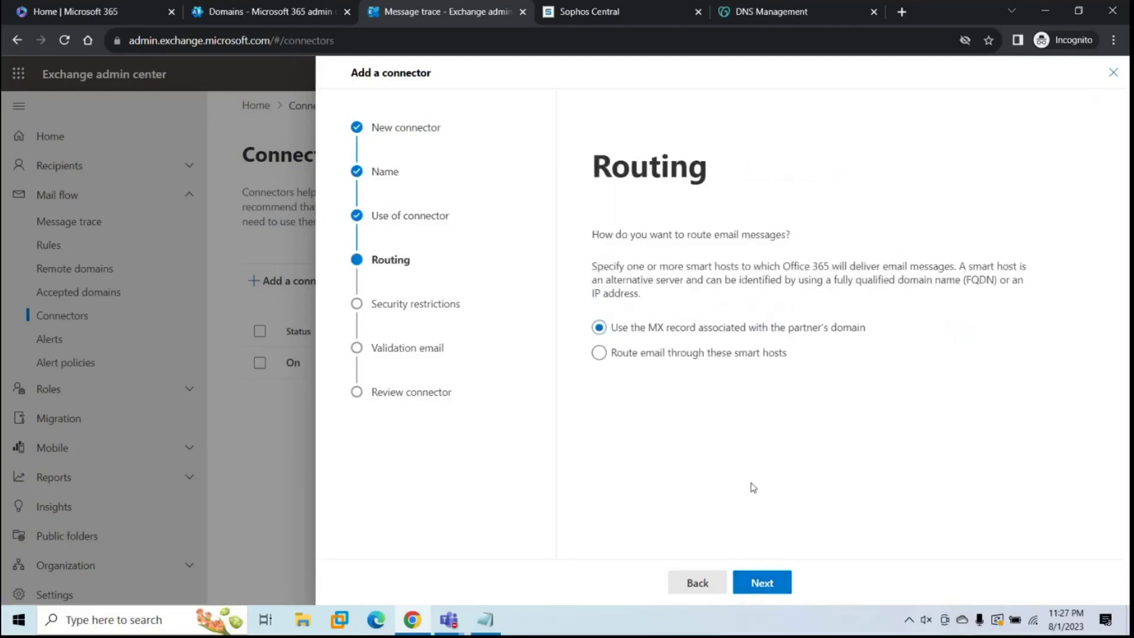
Step: Use smart host relay.eml100bom.ctr.sophos.com and require TLS with any digital certificate
left_click(599, 352)
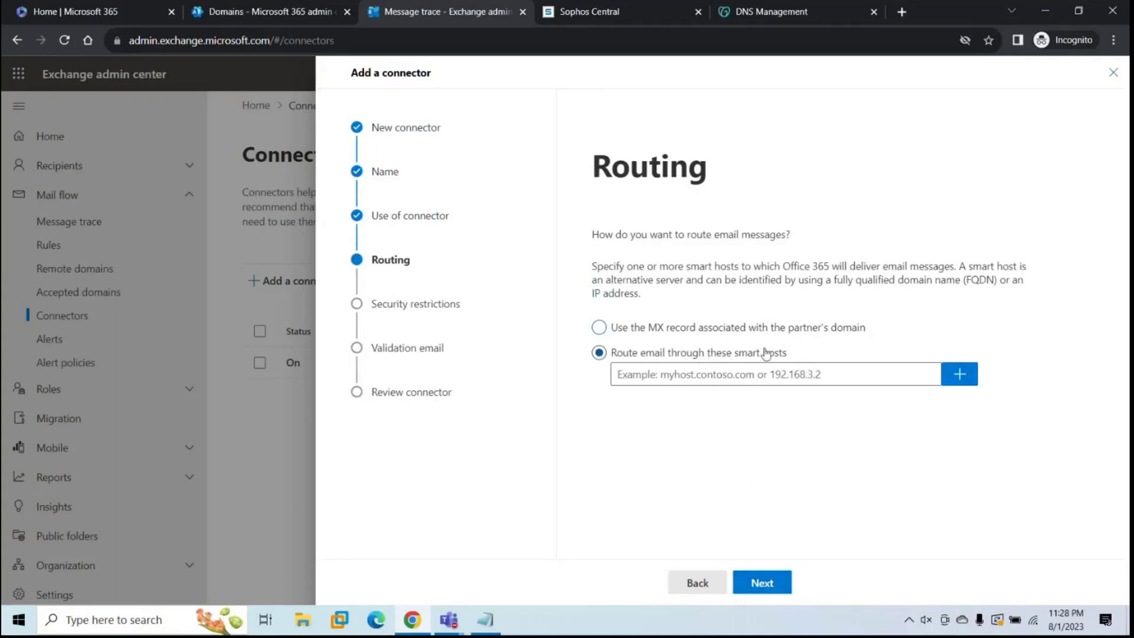
left_click(762, 374)
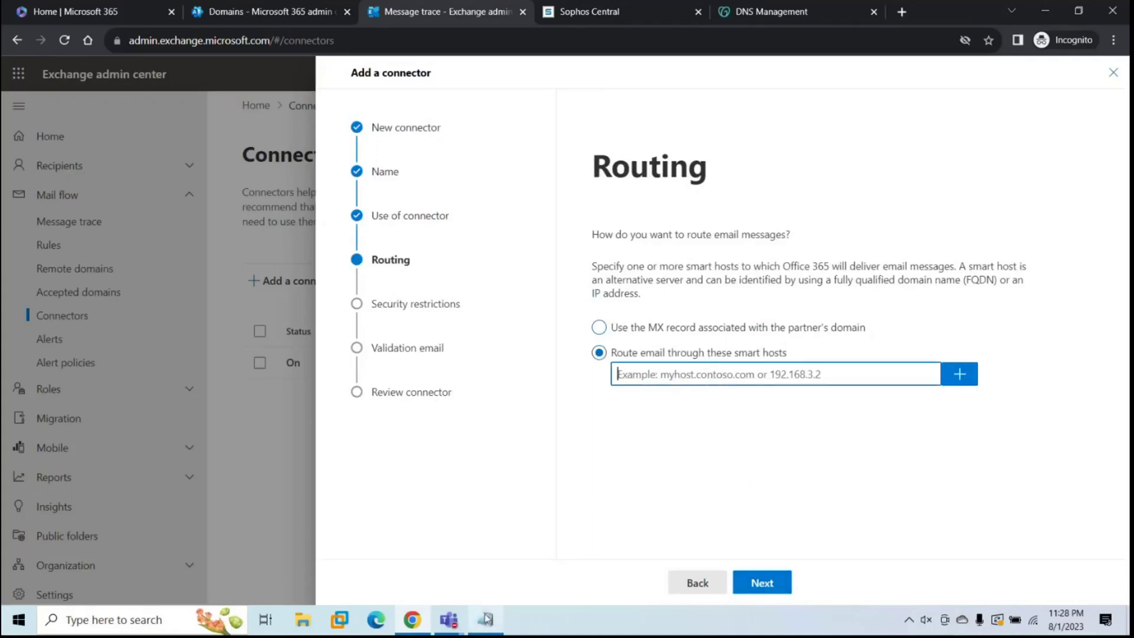
left_click(486, 618)
left_click(320, 203)
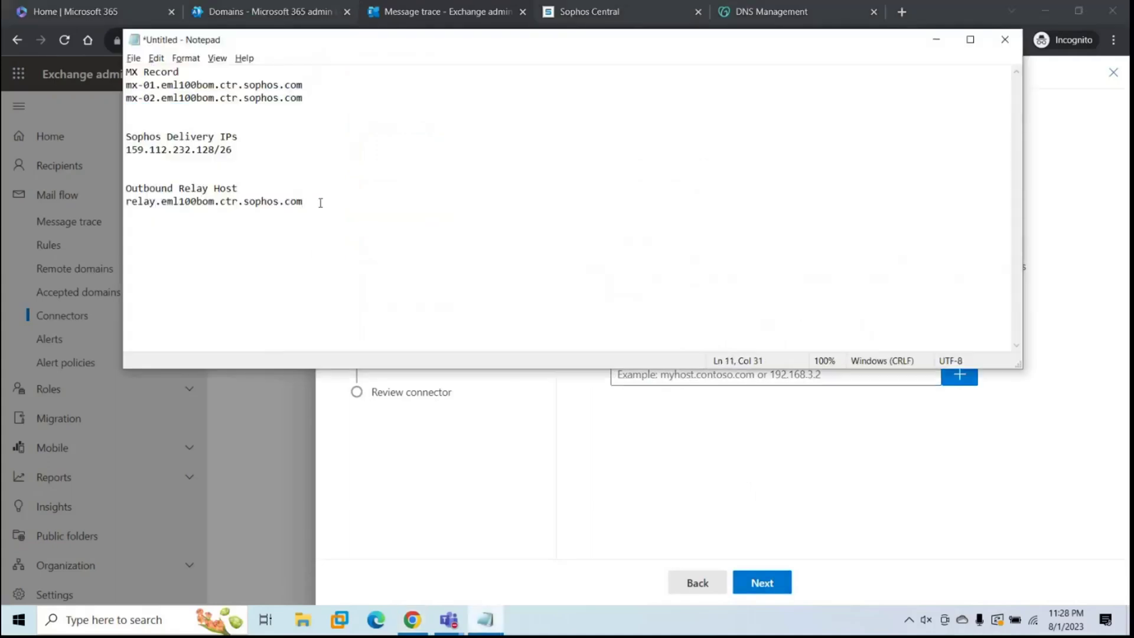
key("shift+Home")
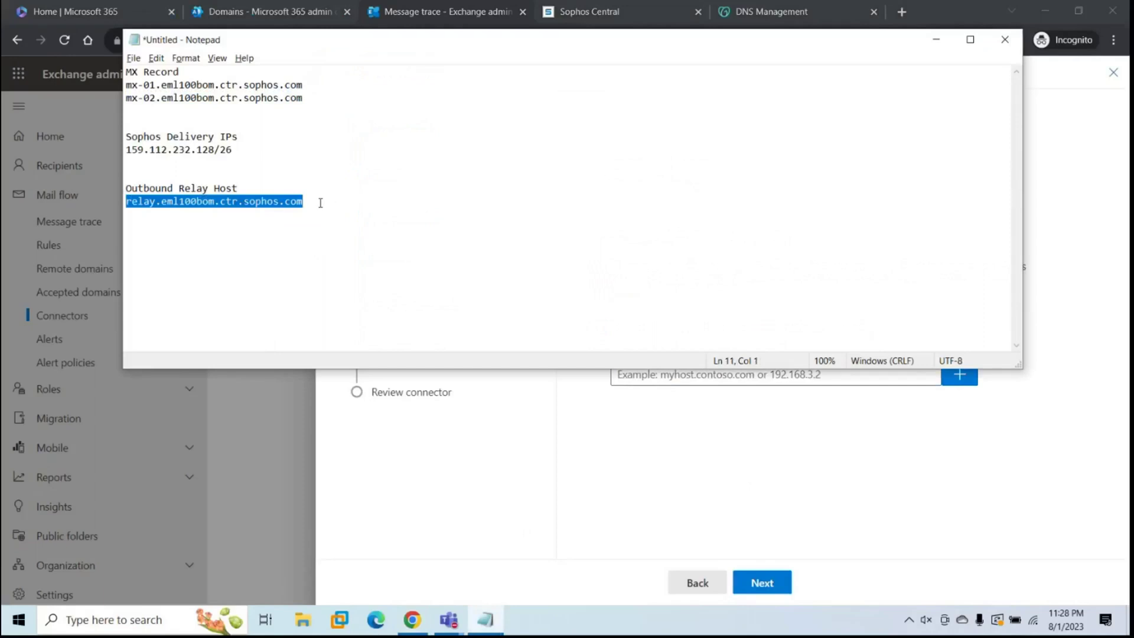
key("alt+Tab")
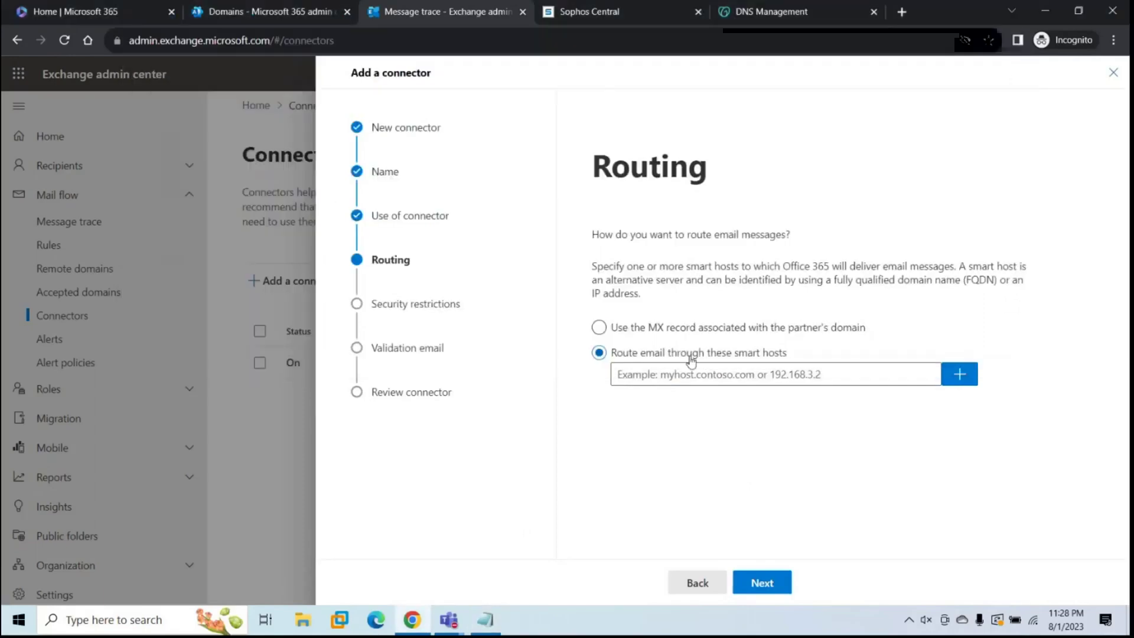
left_click(690, 374)
key("ctrl+v")
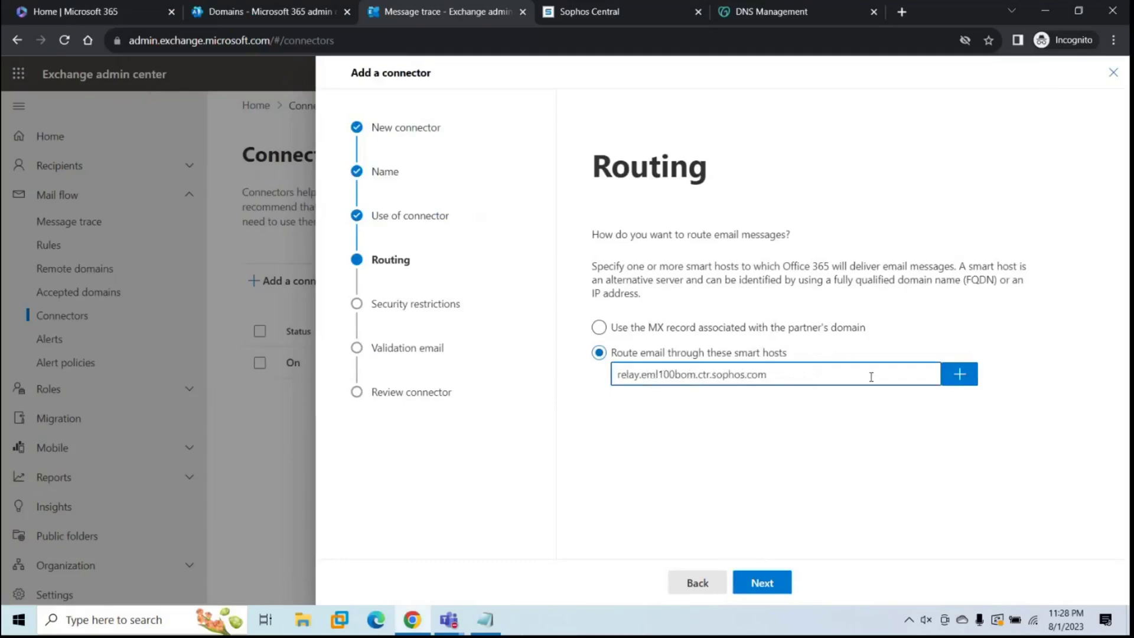
left_click(957, 375)
left_click(760, 584)
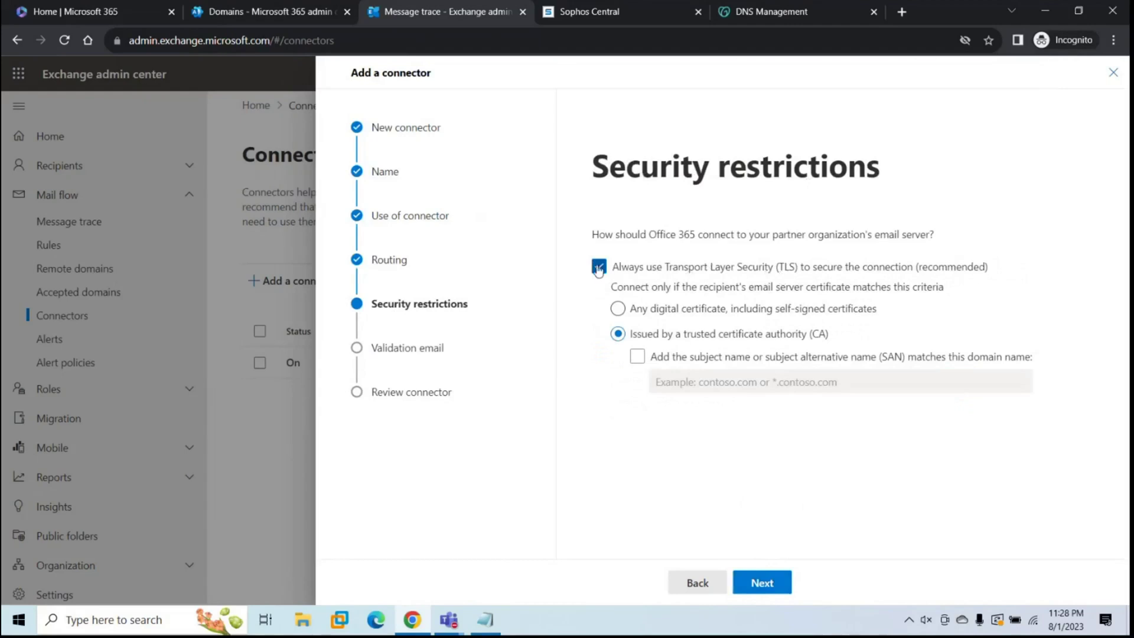
left_click(617, 309)
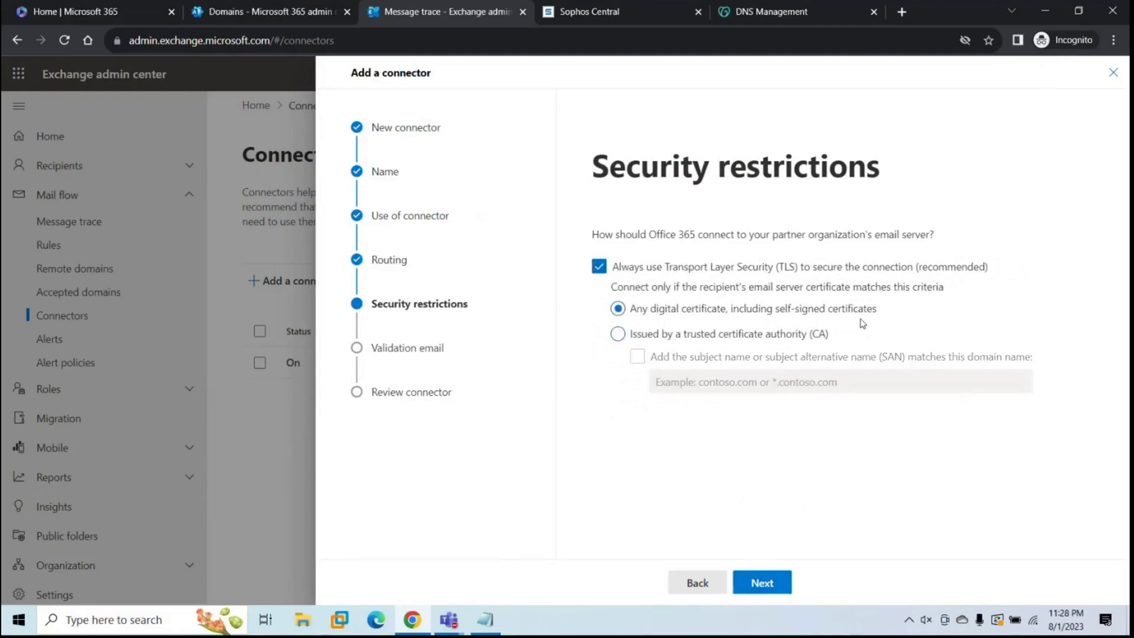
Step: Validate the connector against the tenant admin mailbox address, then create it and close the wizard
left_click(760, 586)
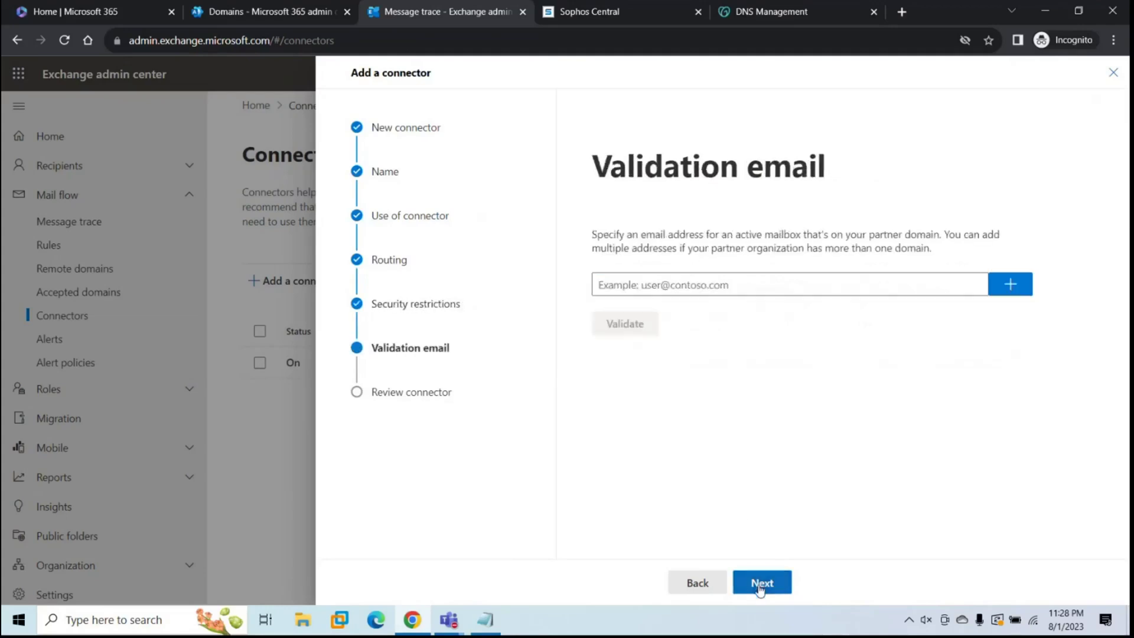
left_click(679, 289)
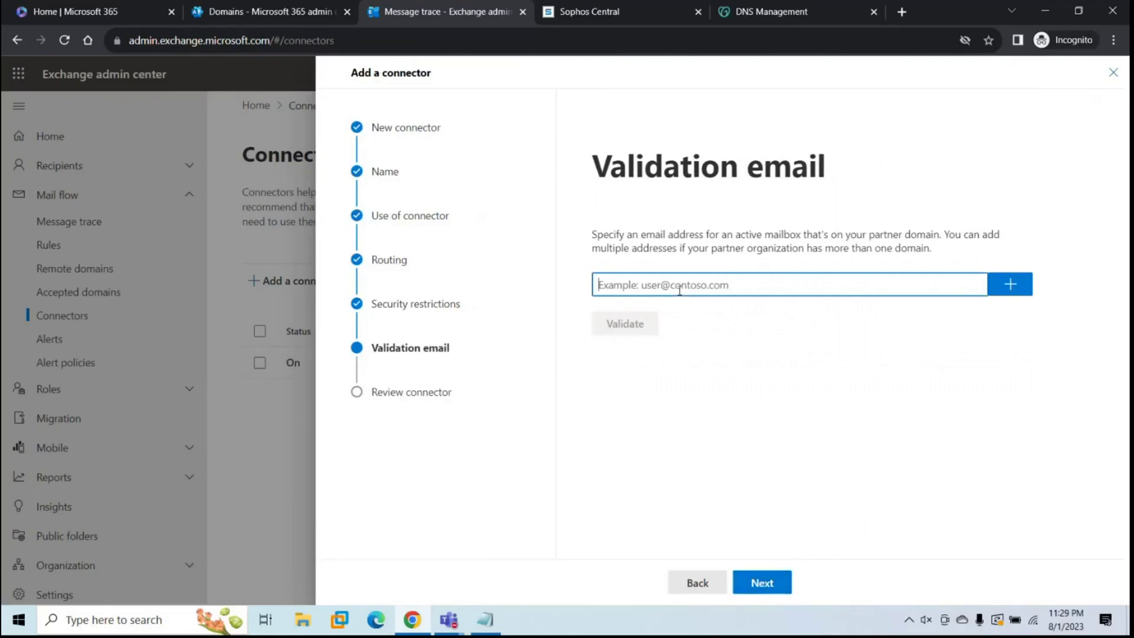
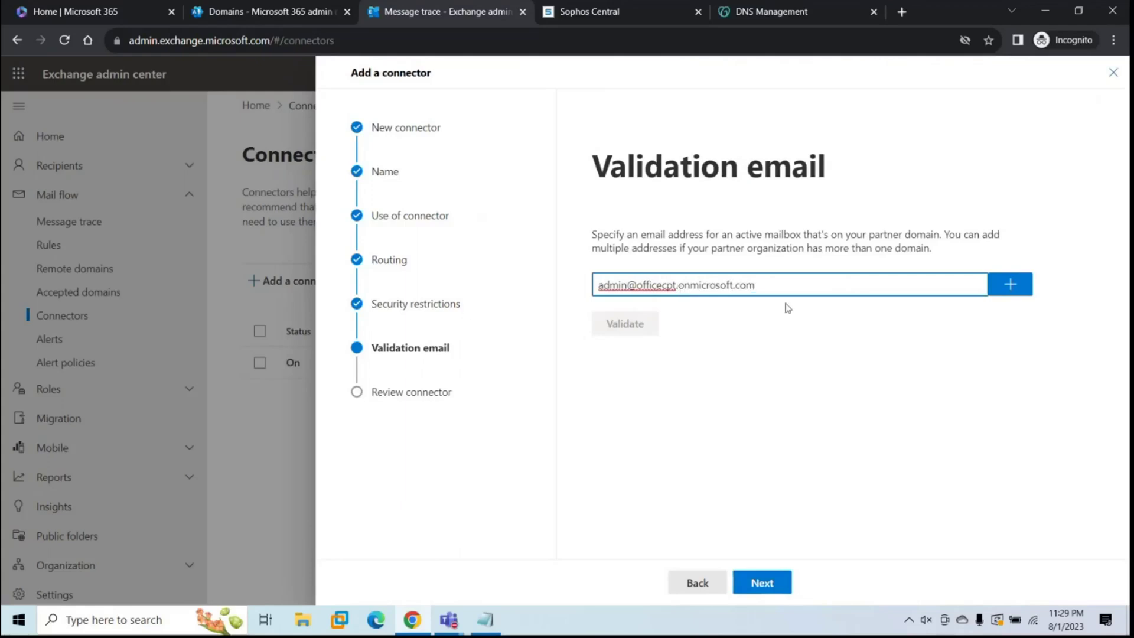
left_click(1010, 284)
left_click(626, 345)
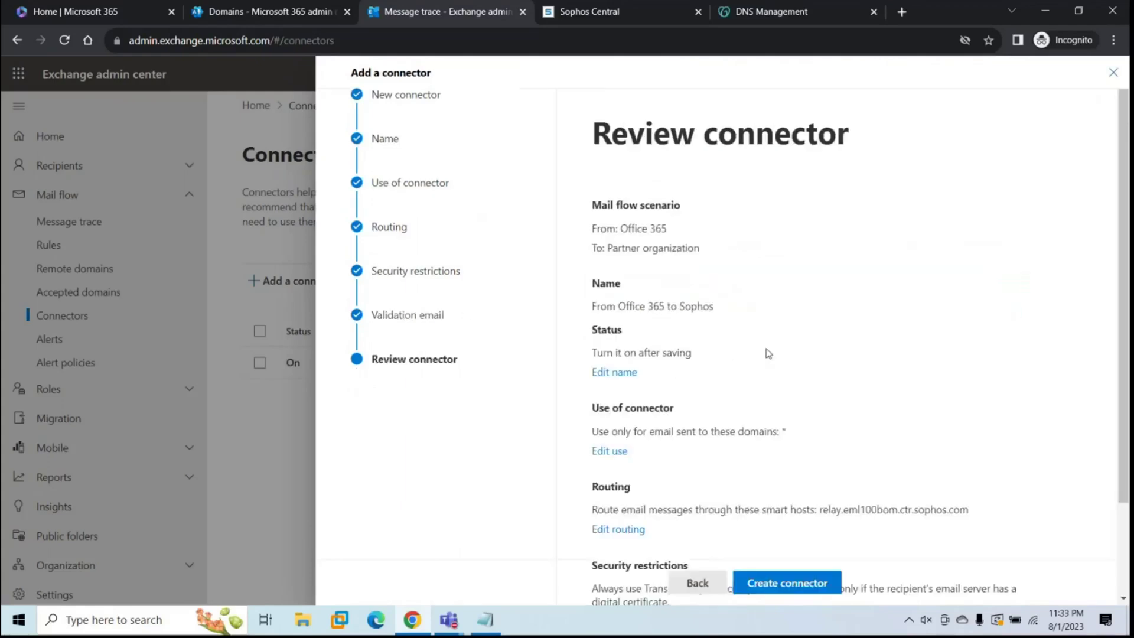
scroll(768, 353, "down", 3)
scroll(767, 353, "up", 3)
left_click(781, 584)
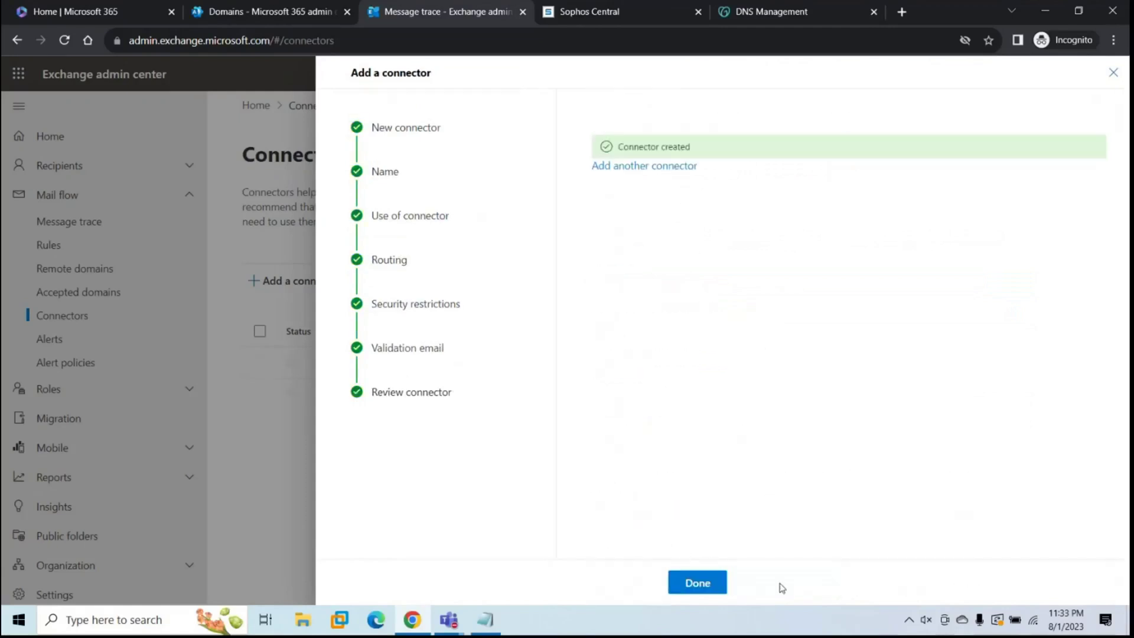
left_click(685, 578)
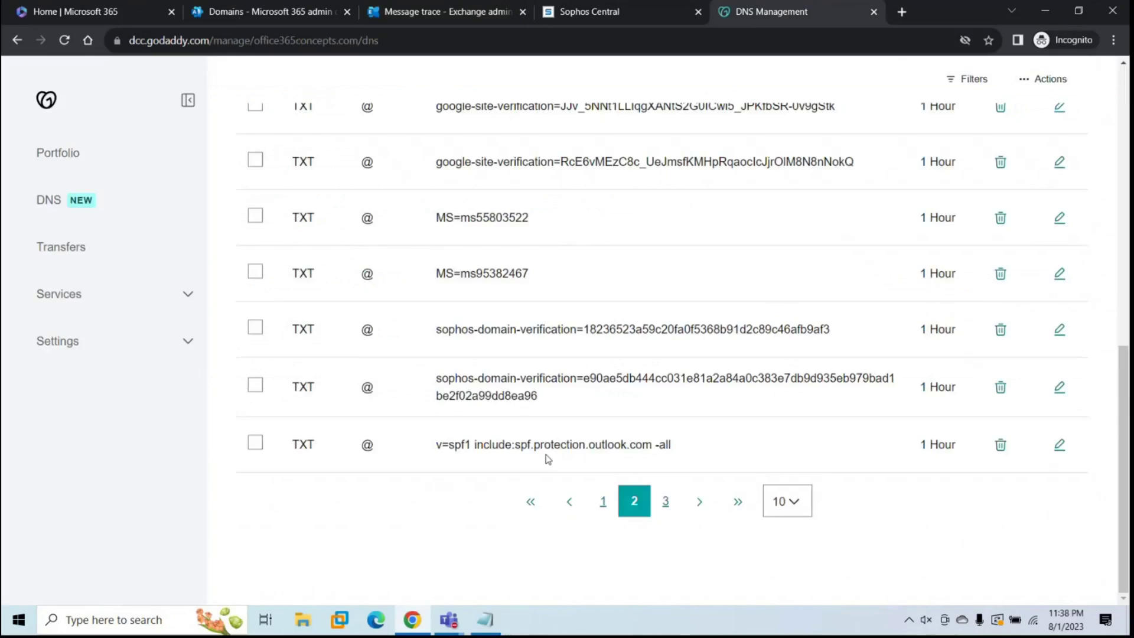
Step: Replace the SPF TXT value with the combined Outlook and _spf.eml100bom.ctr.sophos.com record and save
left_click(1058, 444)
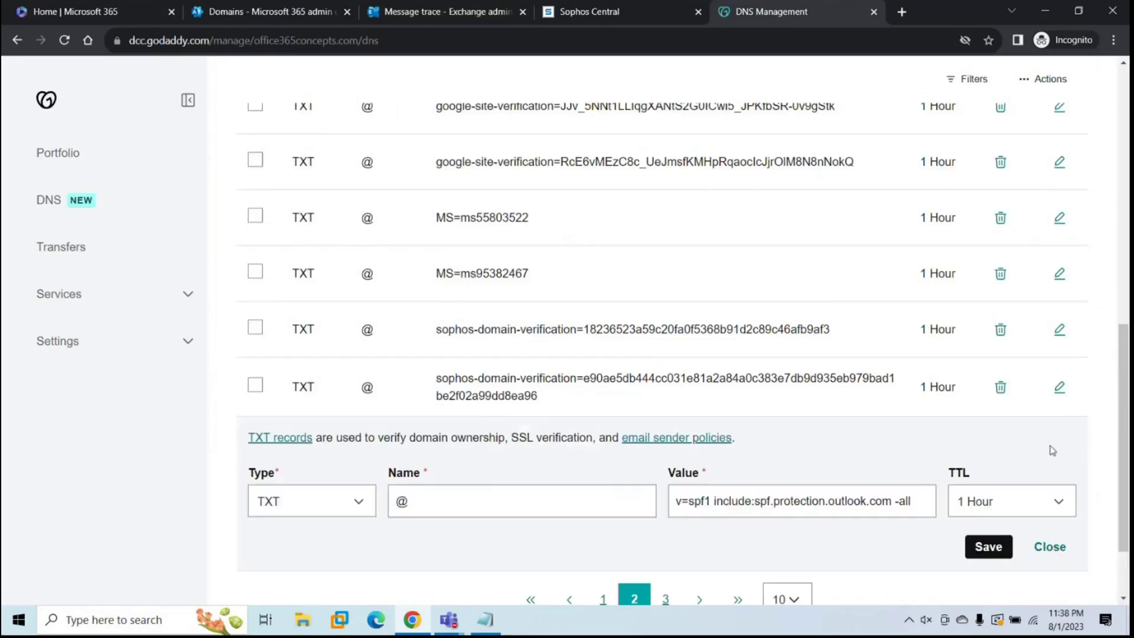
left_click(485, 619)
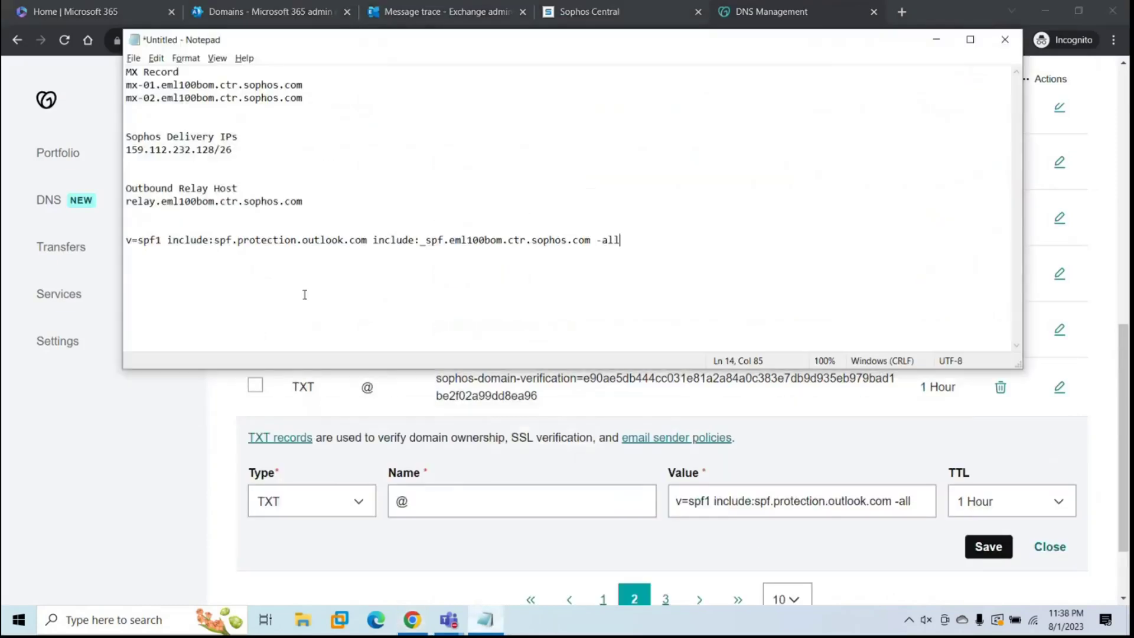
left_click_drag(620, 240, 126, 227)
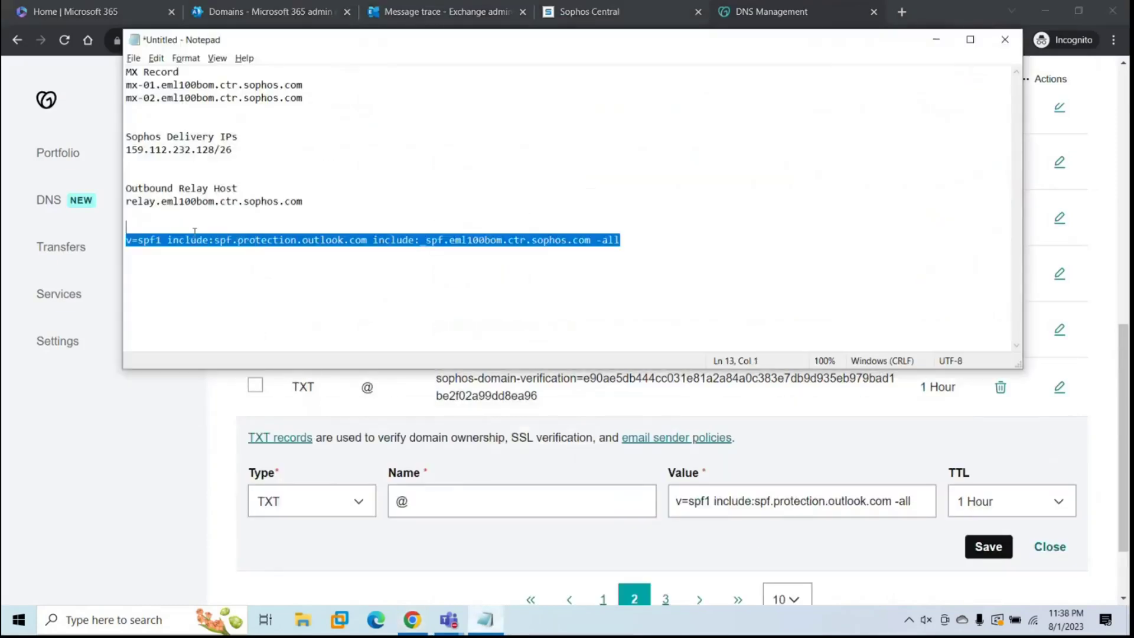
left_click(126, 227)
left_click_drag(213, 240, 126, 242)
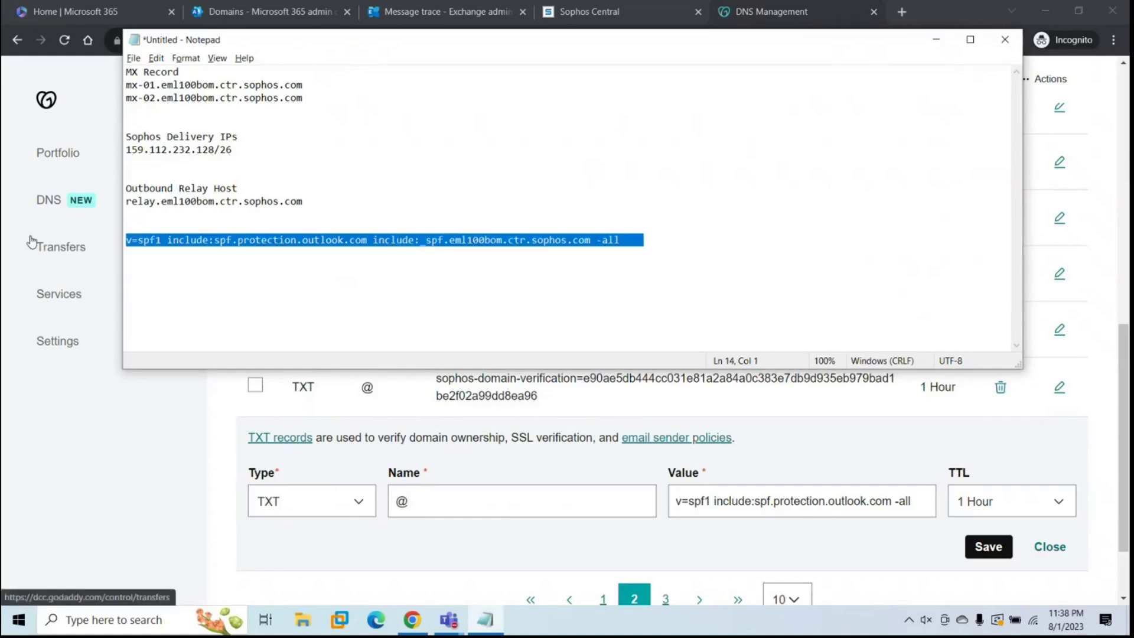
key("alt+Tab")
triple_click(707, 499)
key("ctrl+v")
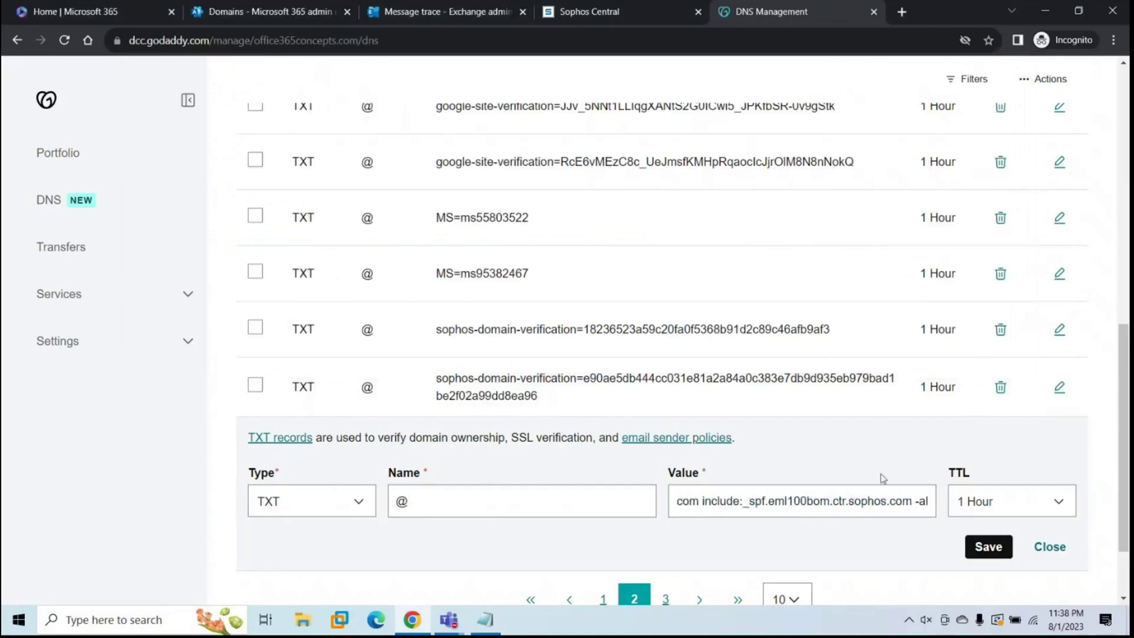
left_click(994, 547)
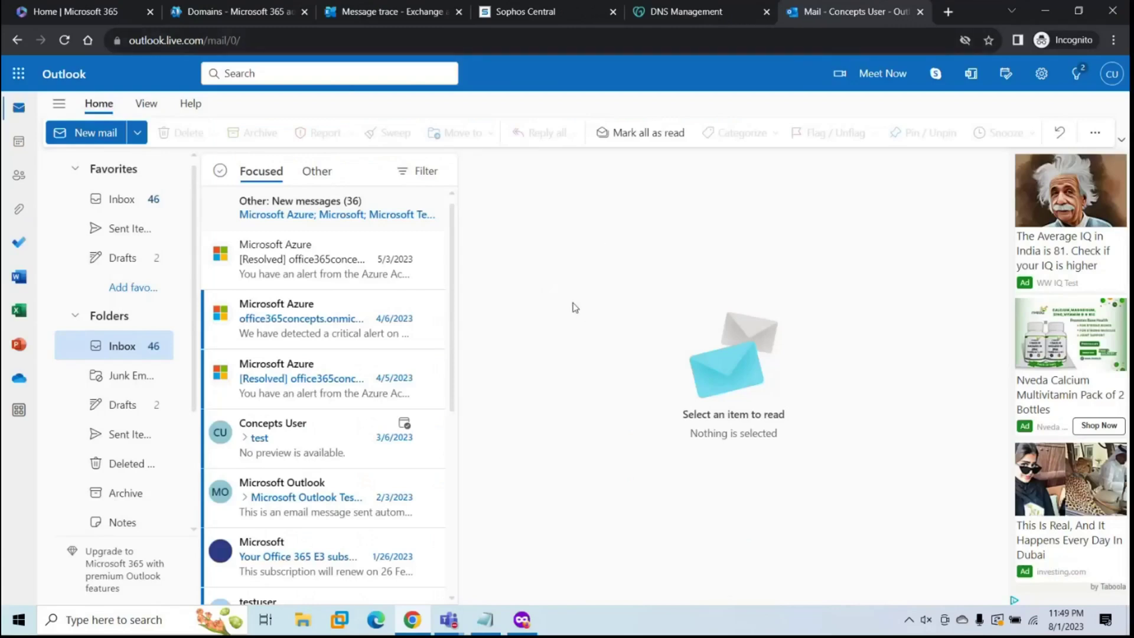
Step: Switch to the domain test mailbox inbox and confirm which account is signed in
left_click(523, 614)
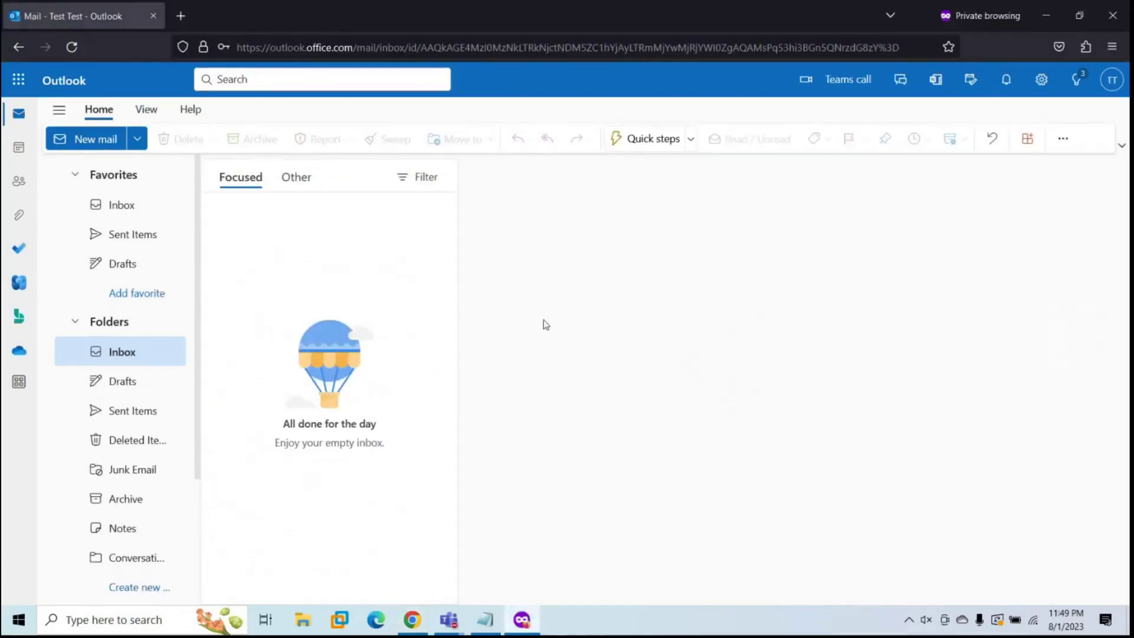
left_click(1110, 82)
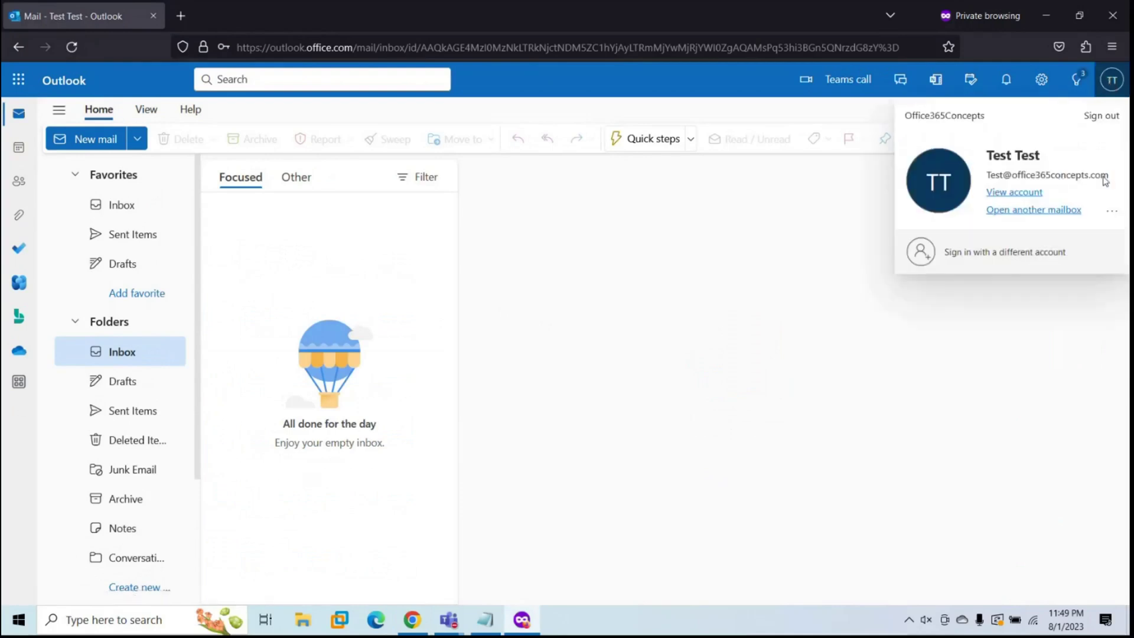
left_click(734, 299)
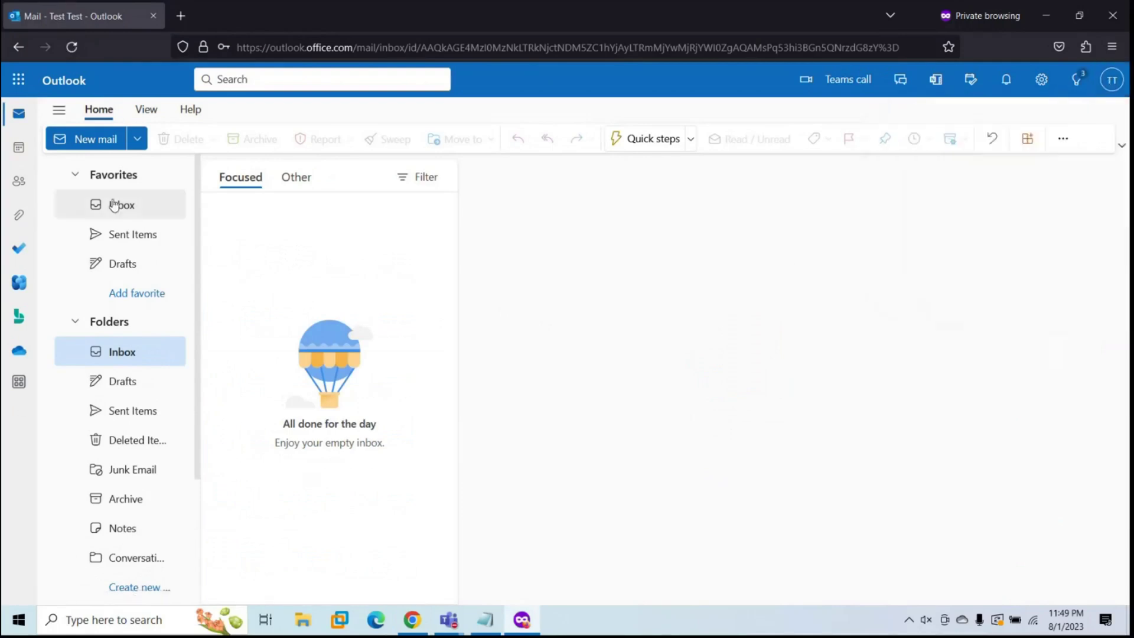
Step: Send a message with subject 'Test' and body 'test' to the outlook.com account
left_click(96, 142)
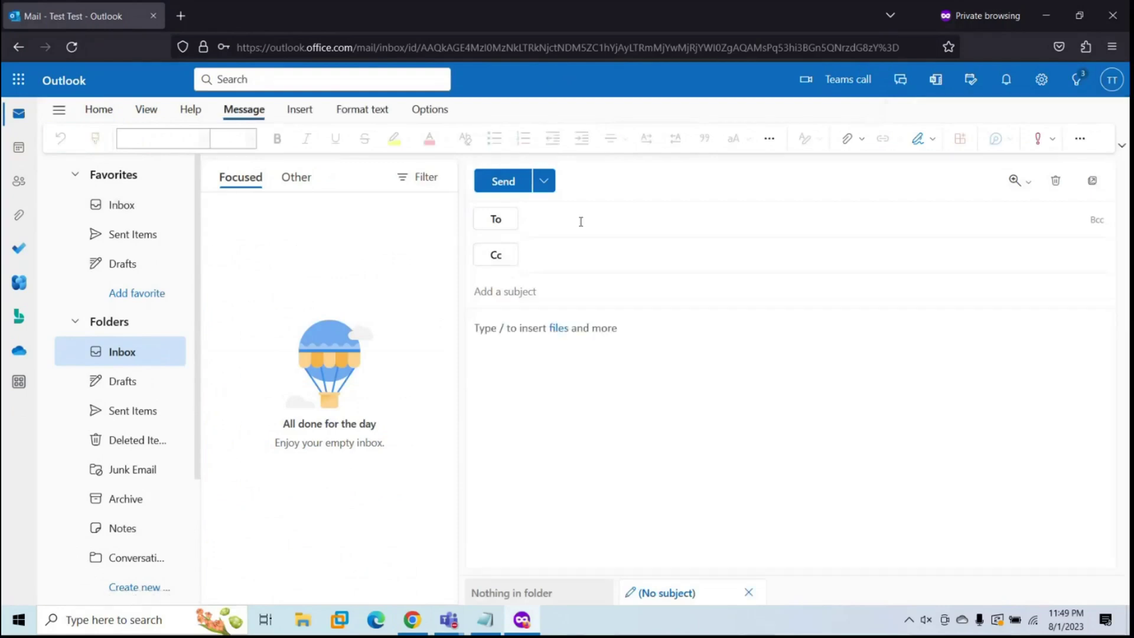
type("conceprts")
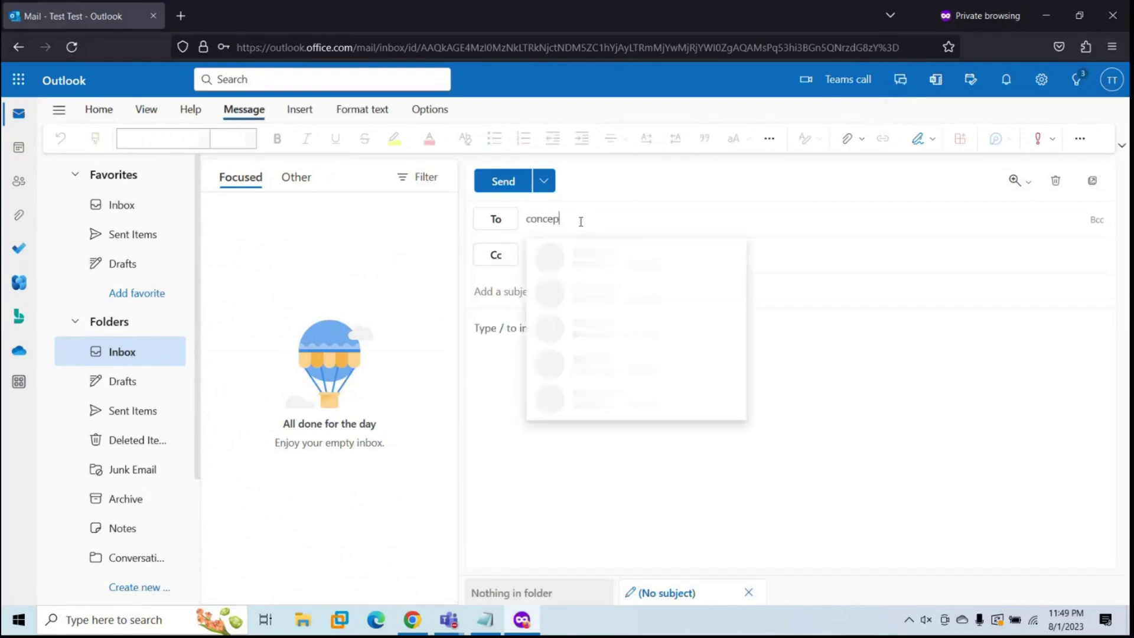
key("BackSpace")
key("BackSpace")
key("BackSpace")
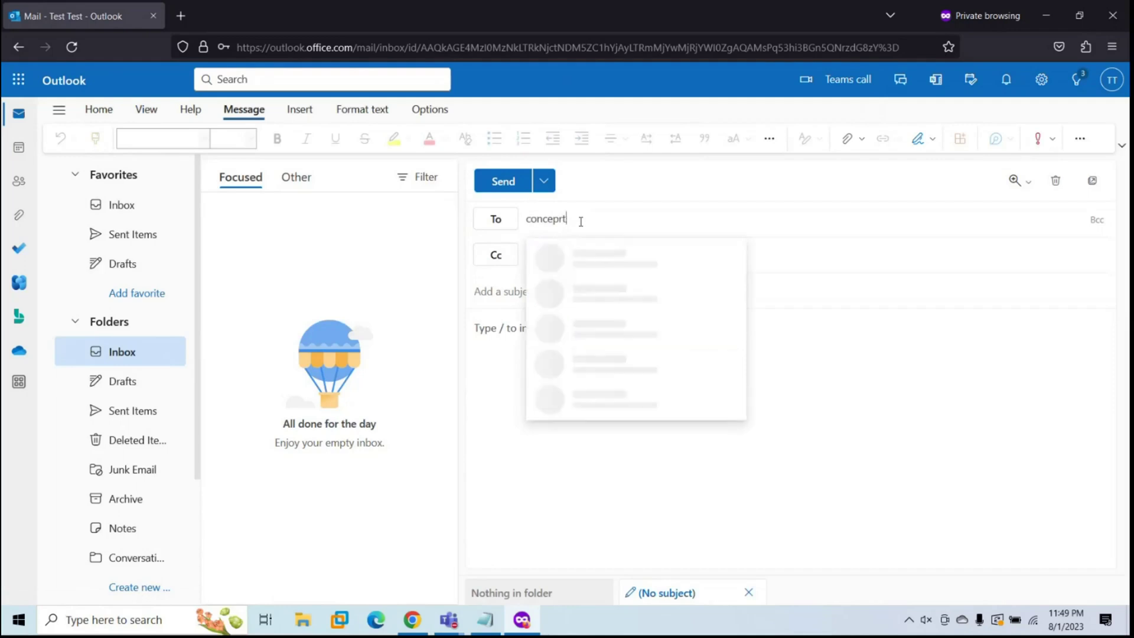
key("Tab")
key("Tab")
type("Test")
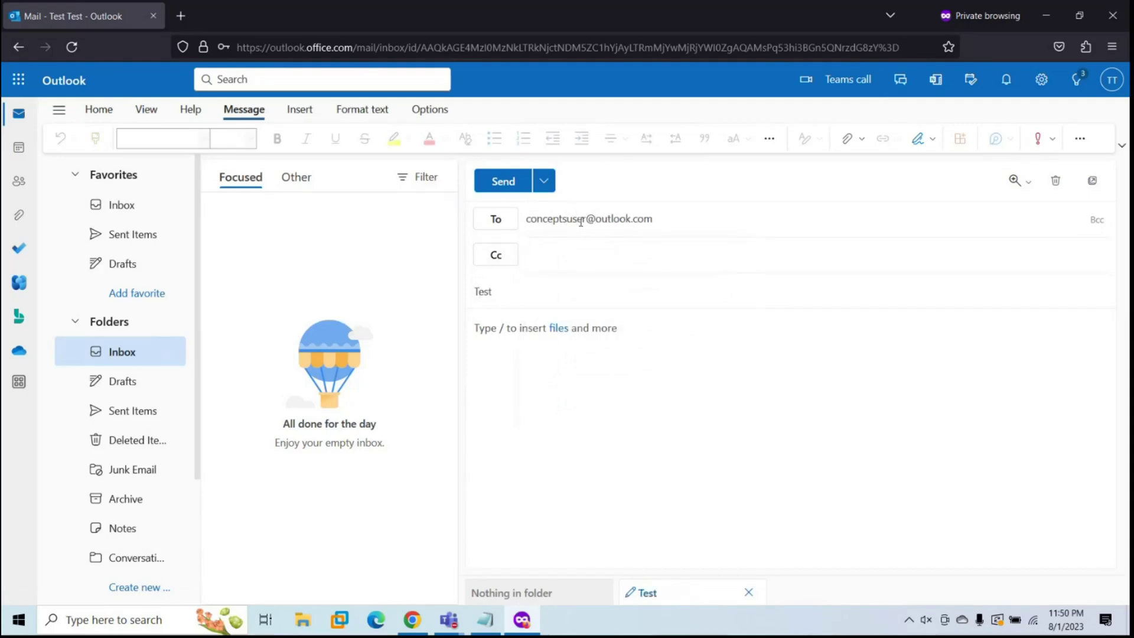
key("Tab")
type("test")
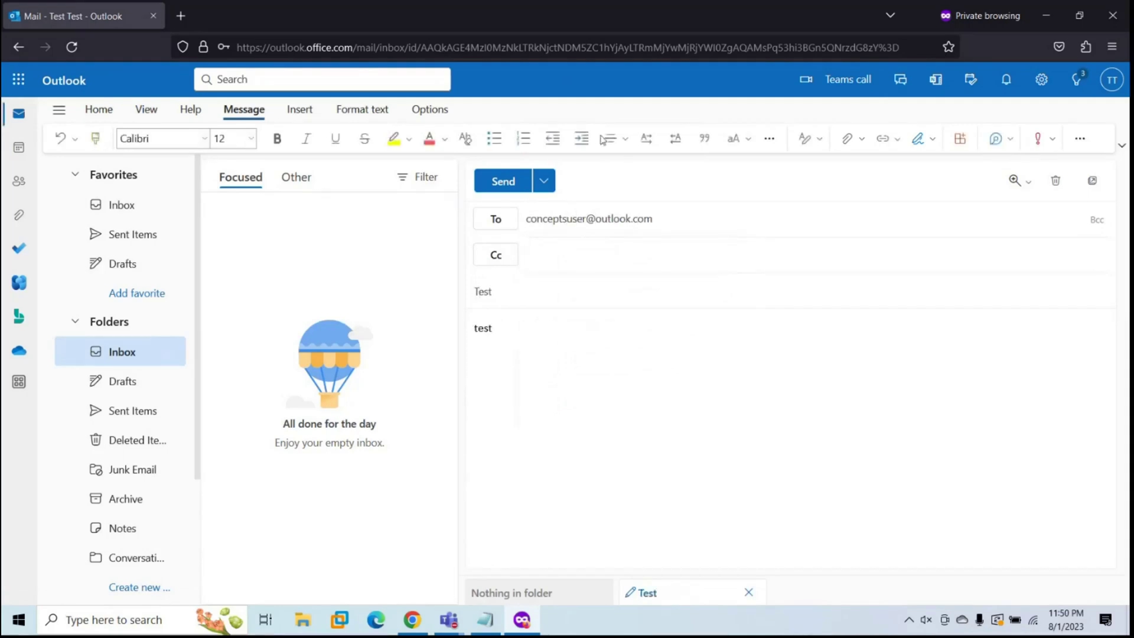
left_click(503, 181)
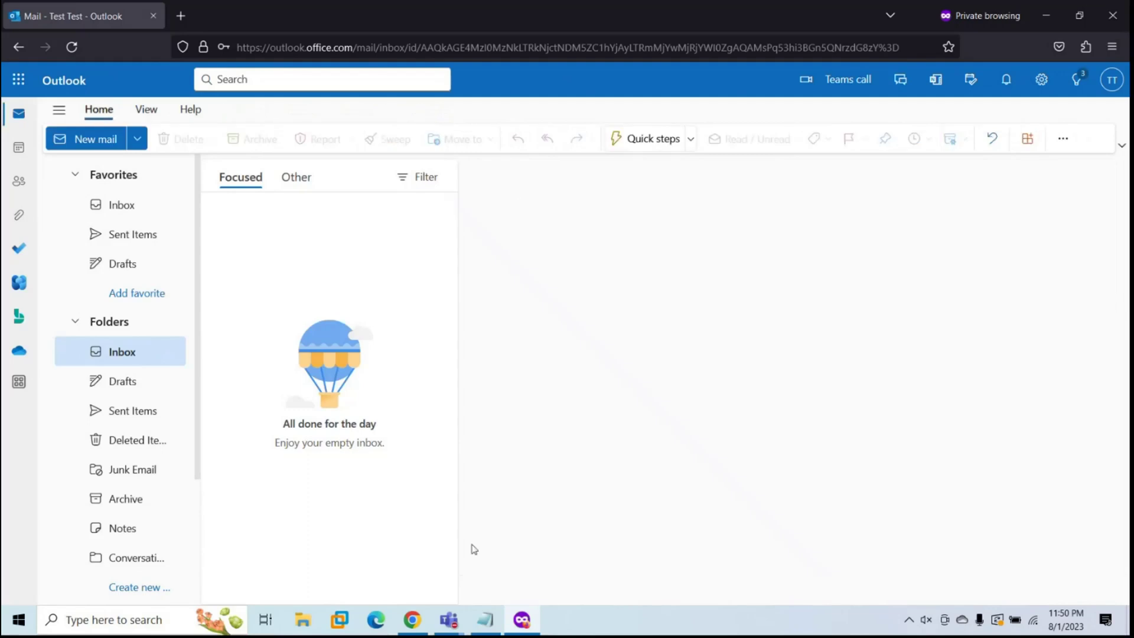
Step: From the outlook.com account, send a 'test' message back to the domain test mailbox
left_click(411, 619)
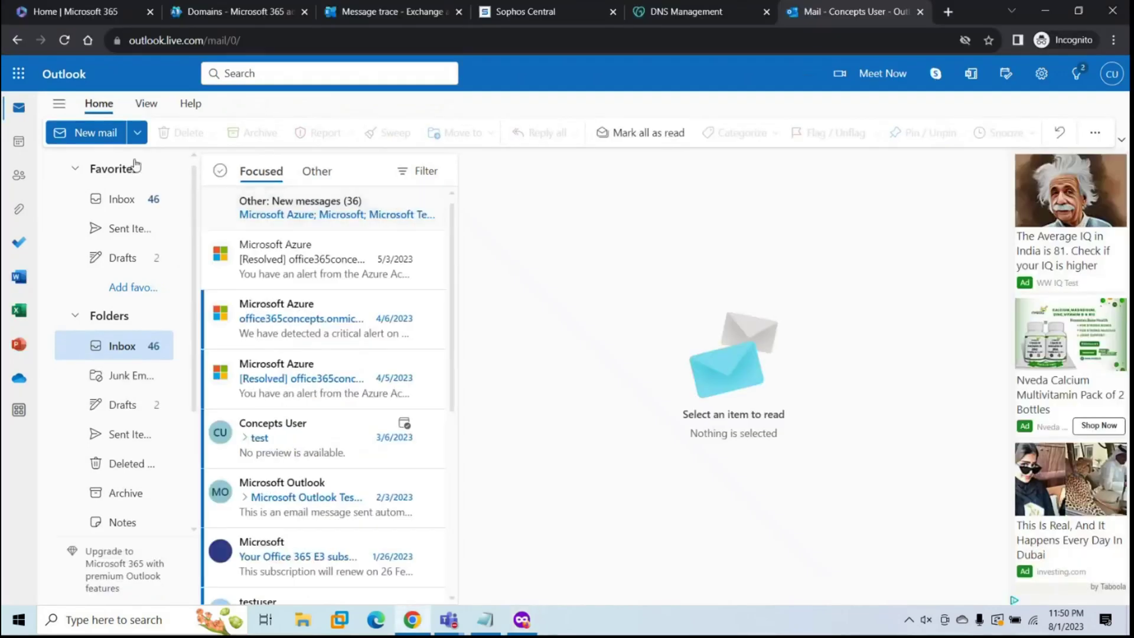
left_click(95, 132)
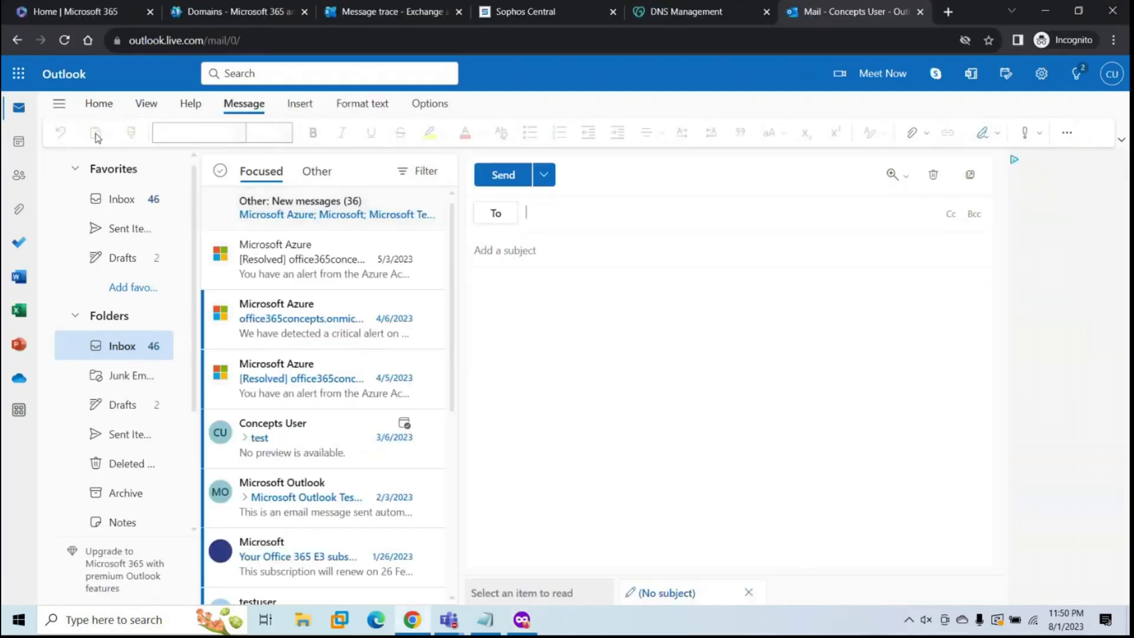
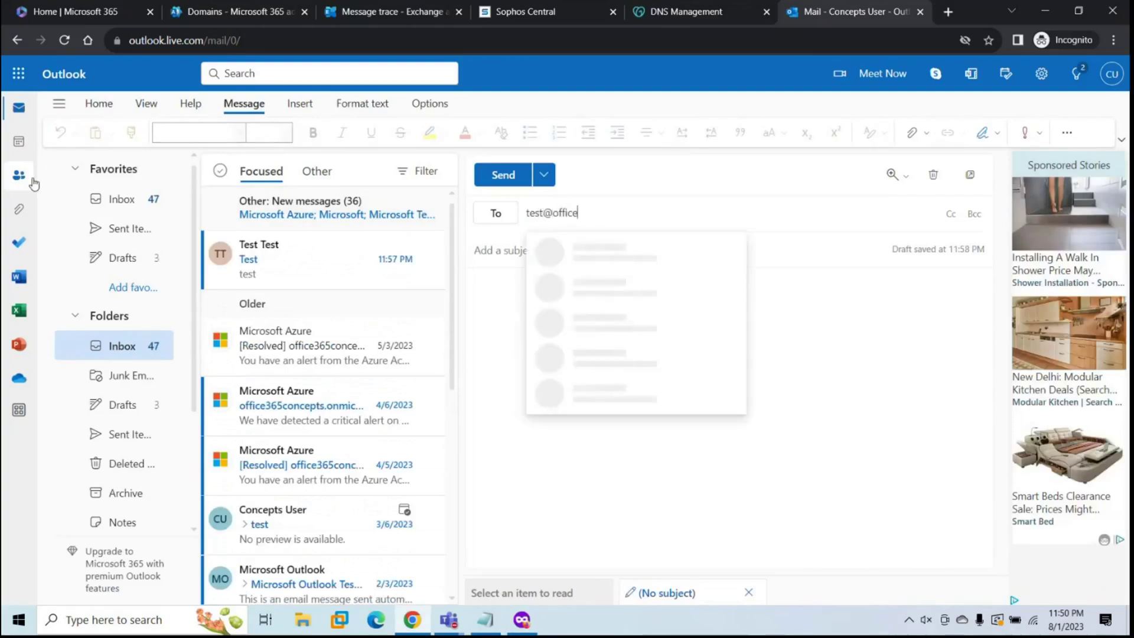
key("Tab")
type("test")
key("Tab")
type("test")
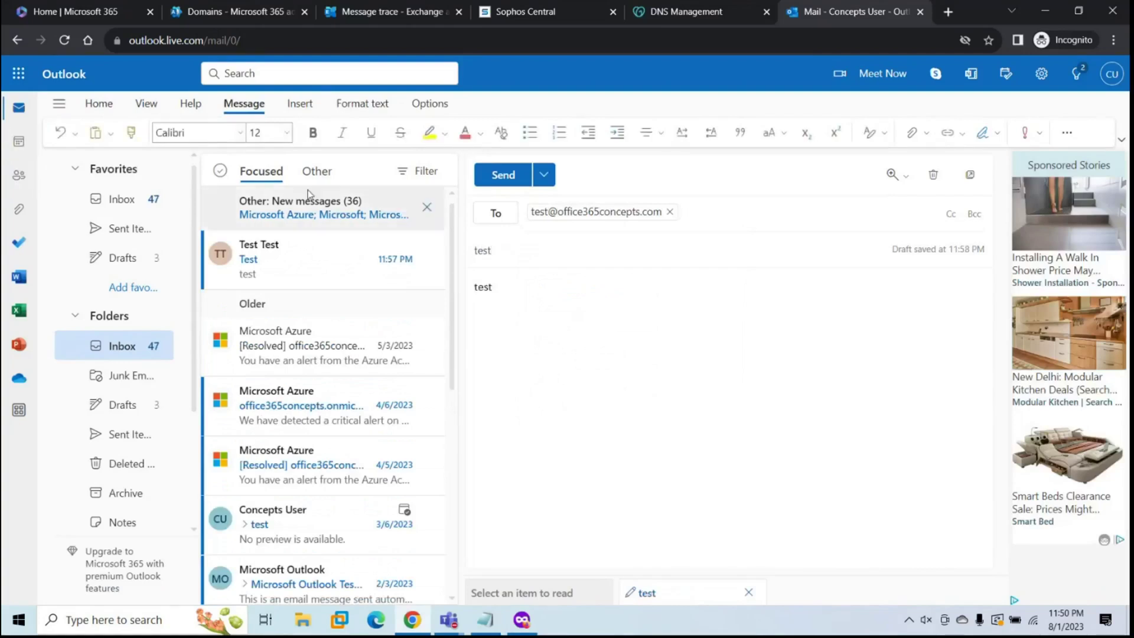
left_click(512, 183)
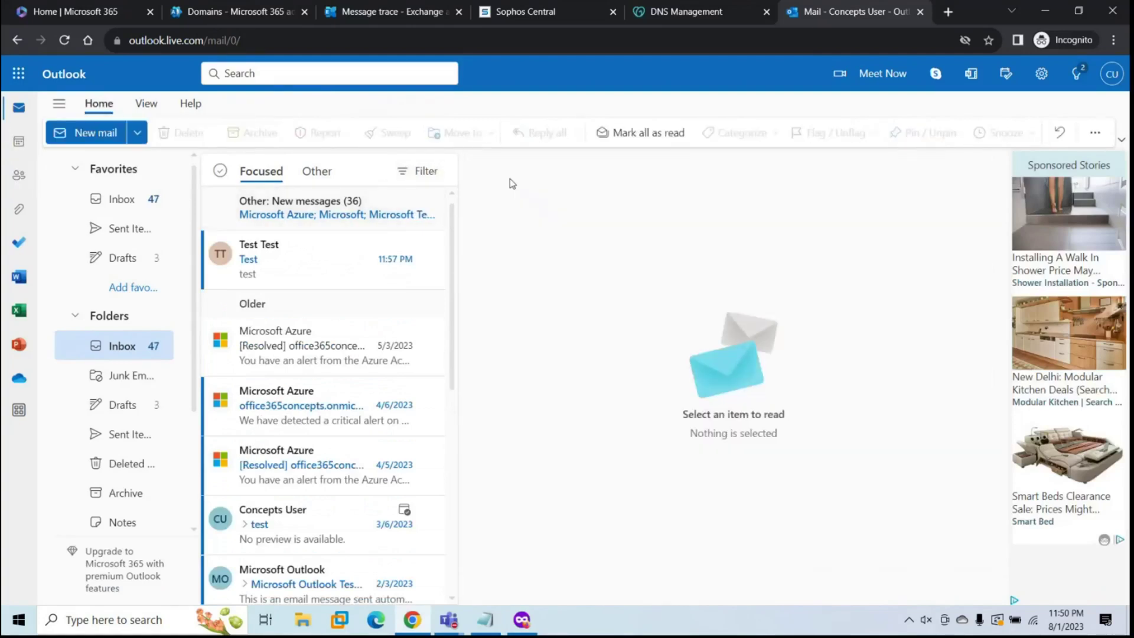
Step: Open the received Test message's source headers and select all of the text
left_click(317, 268)
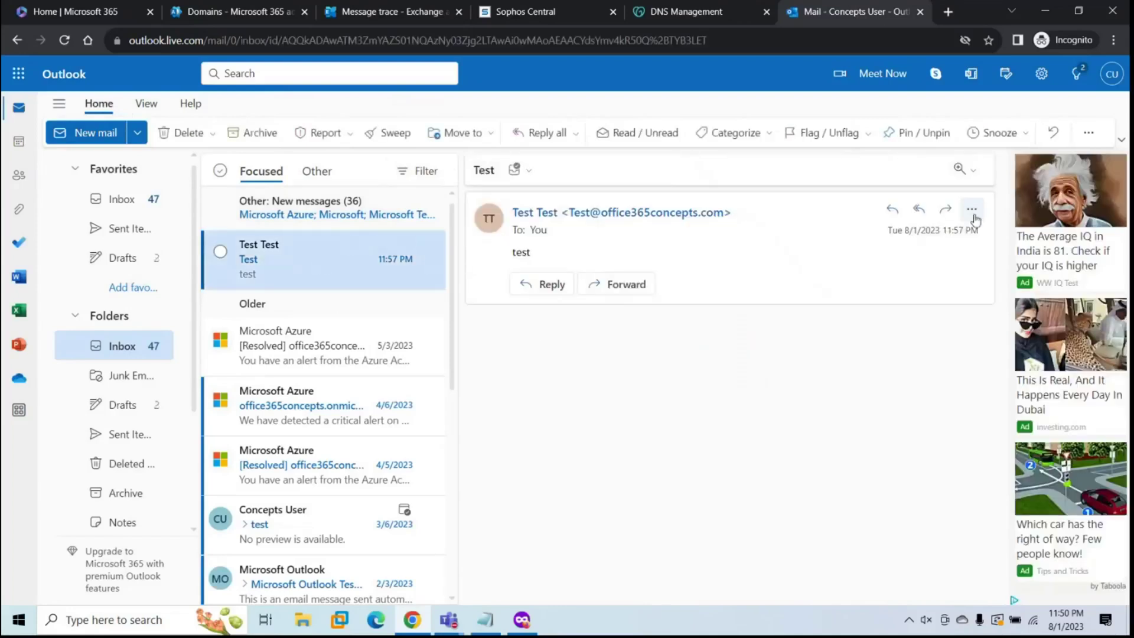
left_click(971, 209)
mouse_move(1002, 486)
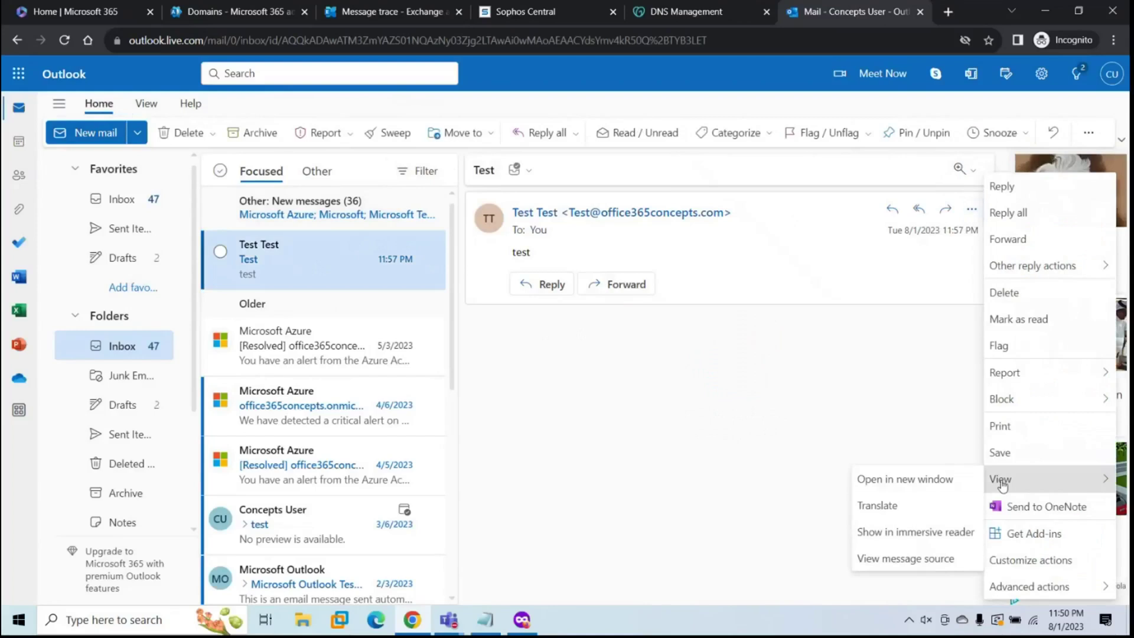
left_click(881, 560)
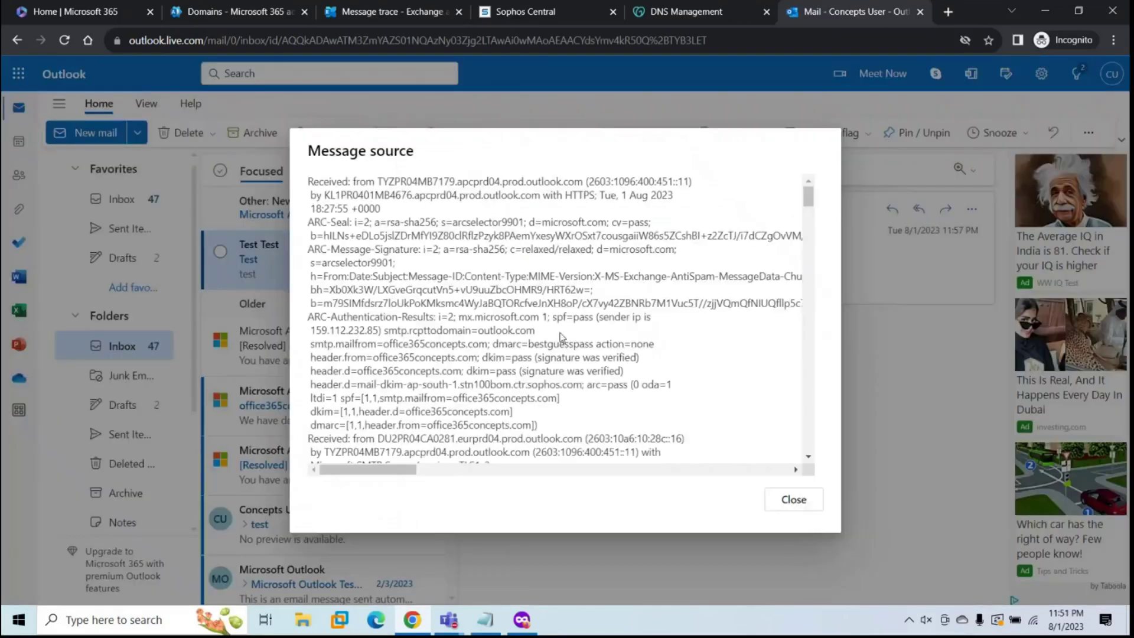
key("ctrl+a")
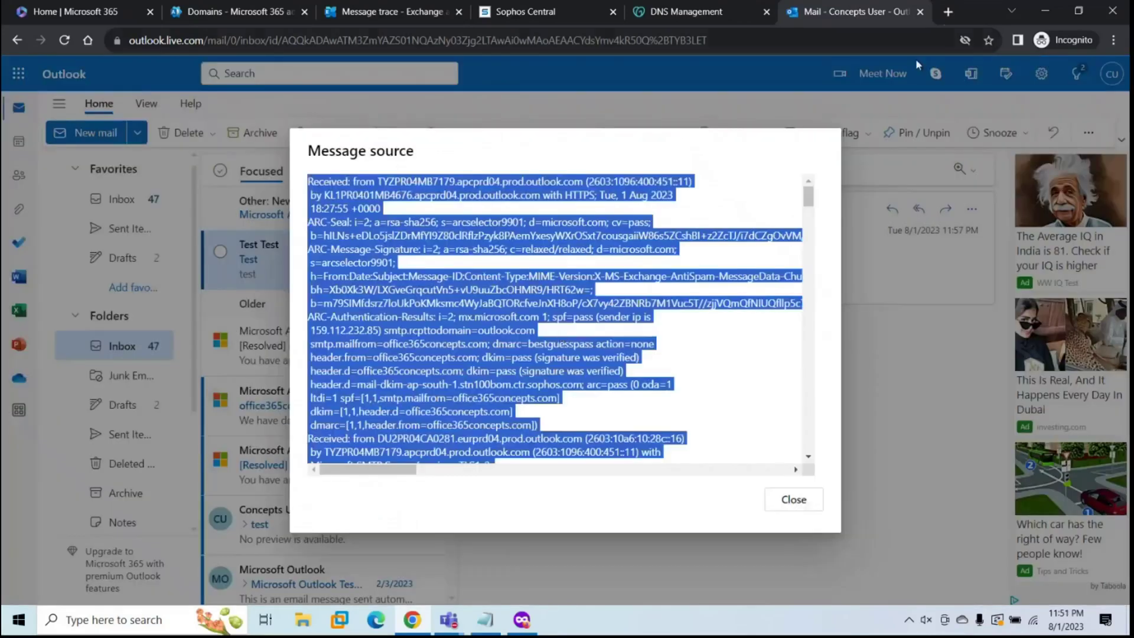
Step: Search the web for 'exrca' in a new browser tab
left_click(947, 12)
type("exrca")
key("Return")
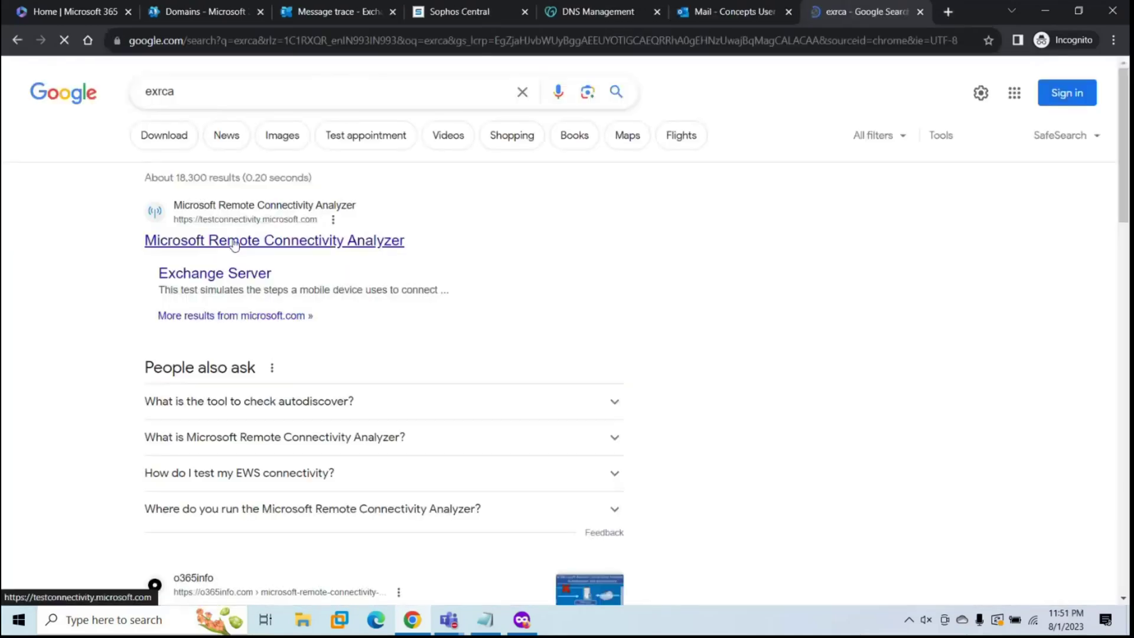
Step: Paste the copied headers into the Remote Connectivity Analyzer's Message Analyzer and analyze them
left_click(156, 236)
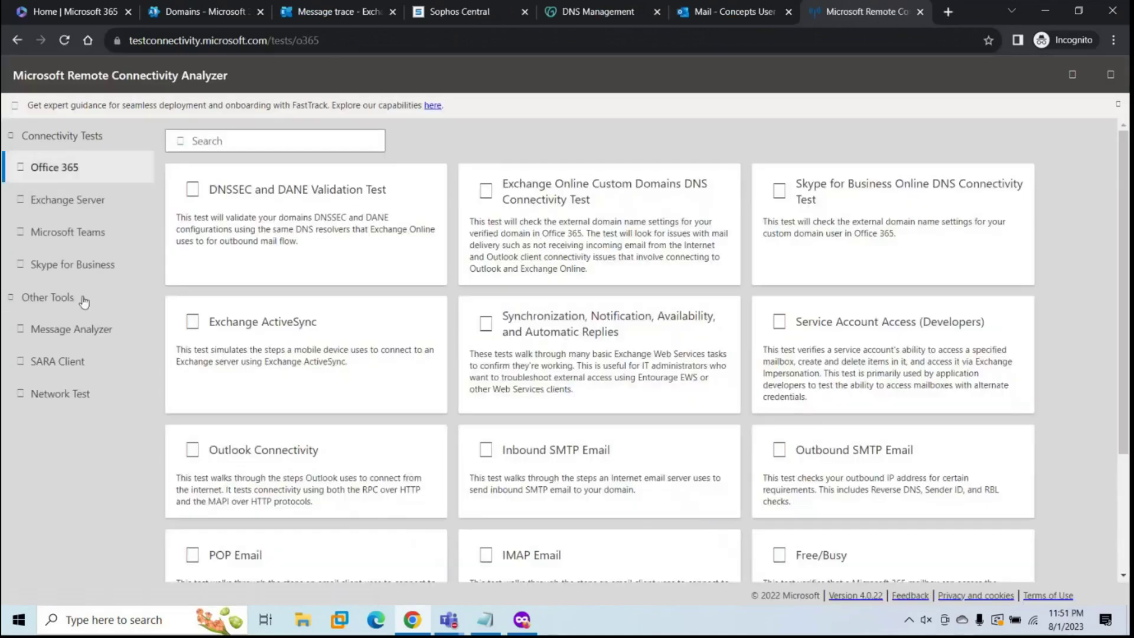
left_click(78, 329)
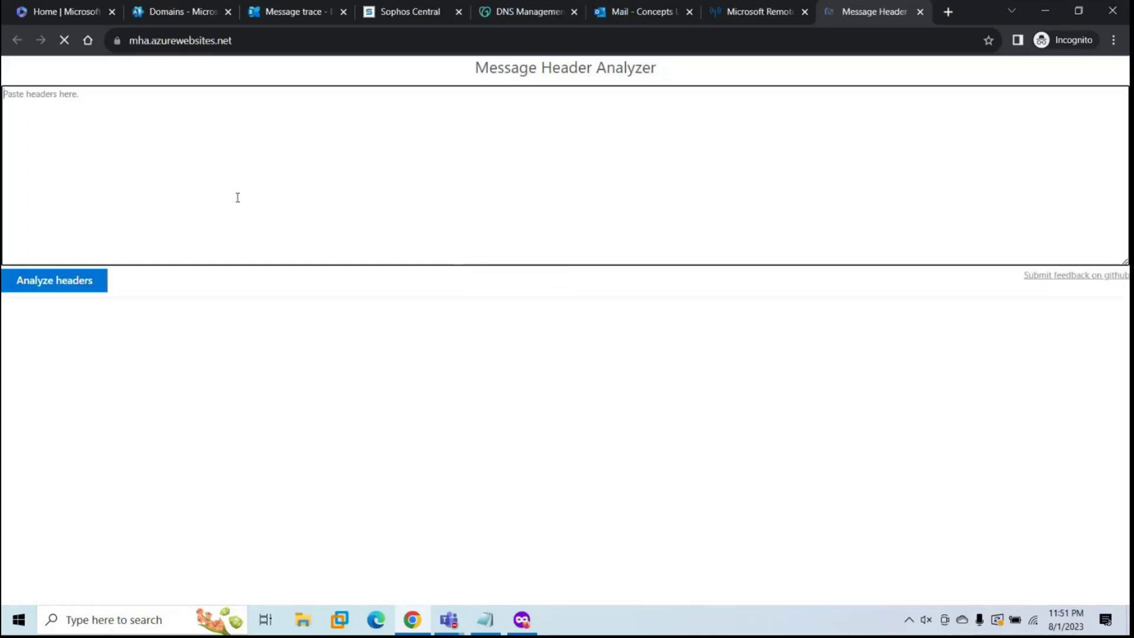
key("ctrl+v")
left_click(62, 315)
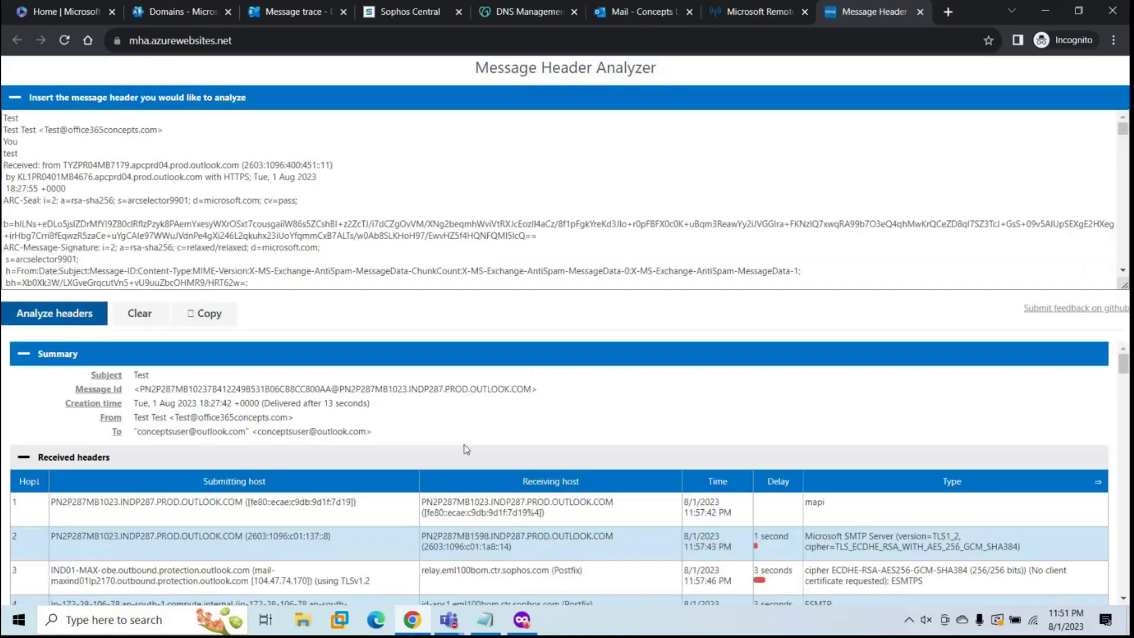
Step: Highlight the Sophos relay and Exchange Online hosts in the hops, then return to Outlook
scroll(478, 454, "down", 2)
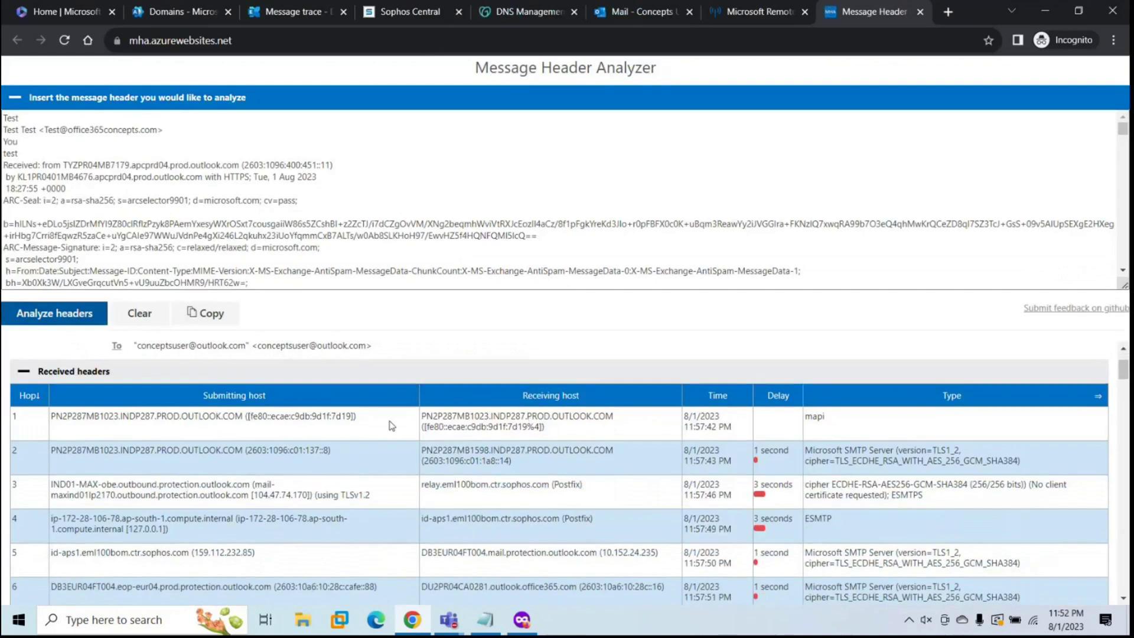
scroll(392, 426, "down", 2)
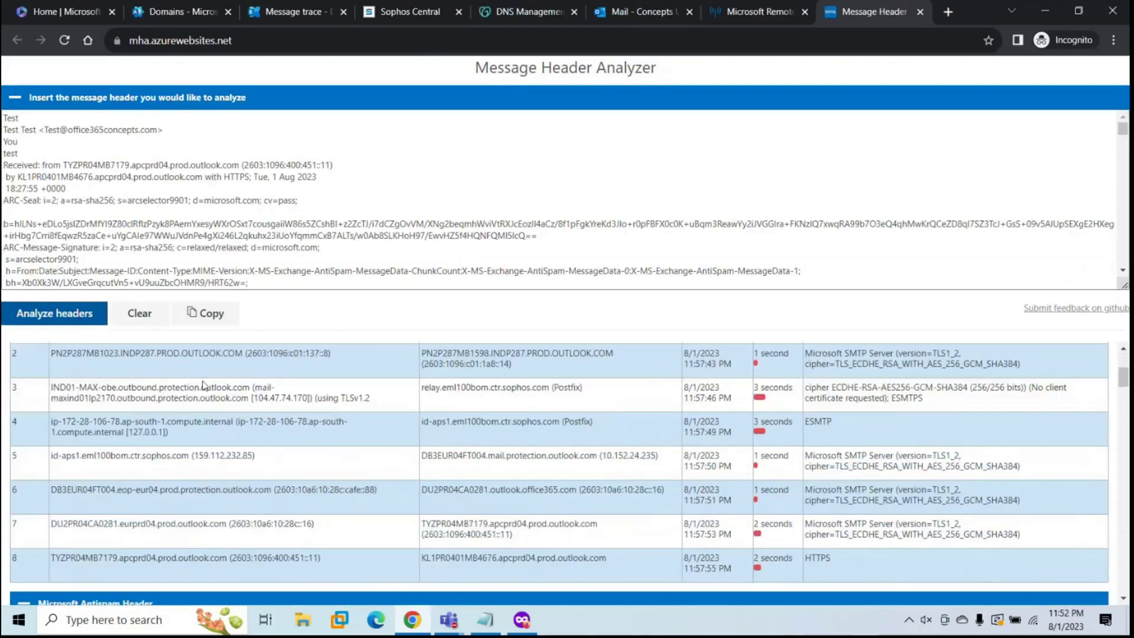
left_click_drag(511, 387, 544, 407)
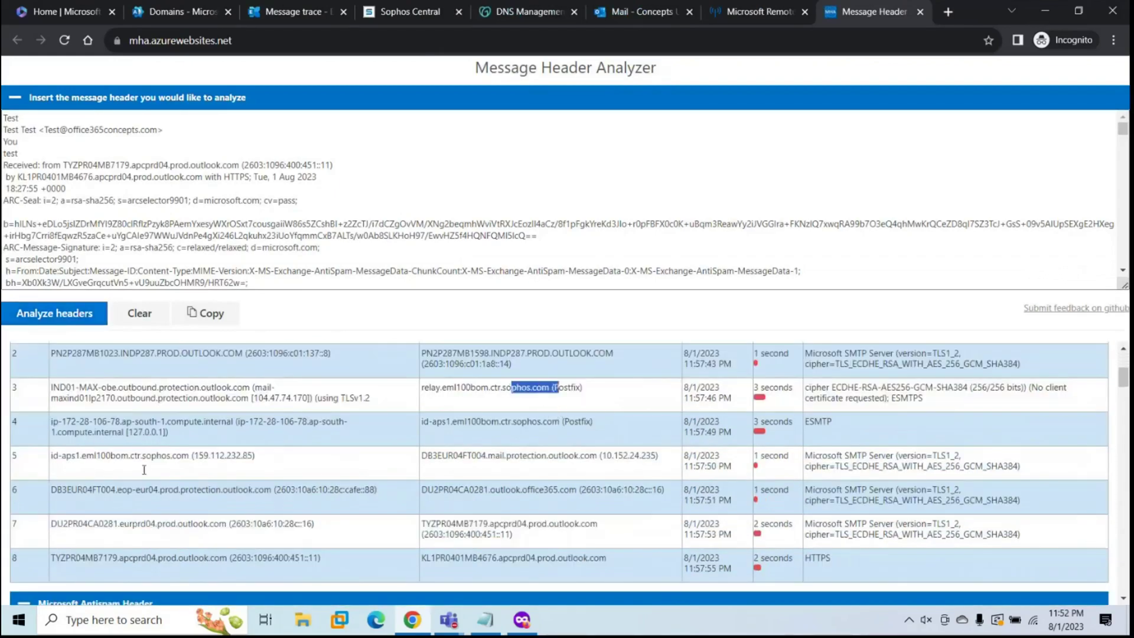
left_click_drag(130, 458, 210, 458)
left_click_drag(96, 489, 282, 488)
scroll(488, 496, "down", 2)
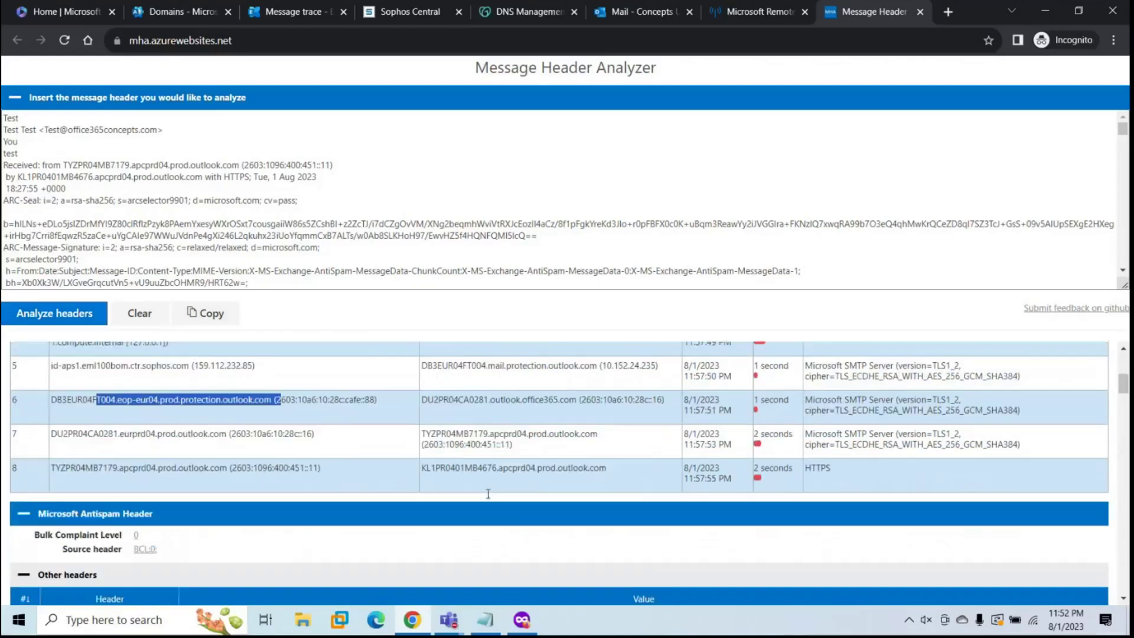
left_click(494, 629)
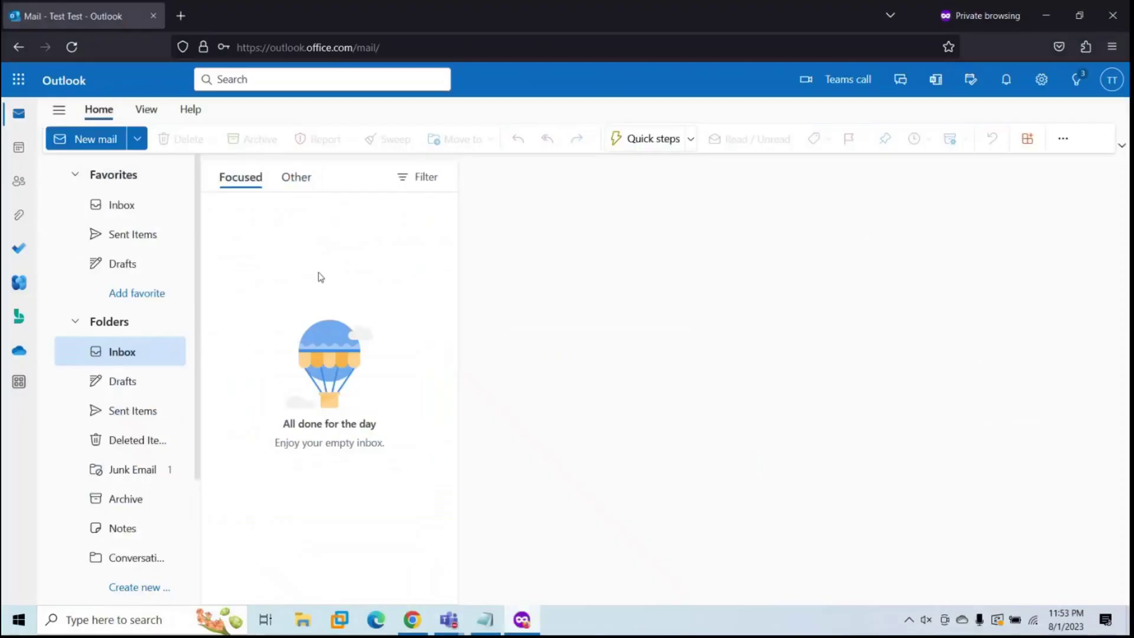
Step: Open the test message in Junk Email and select all of its message details headers
left_click(124, 481)
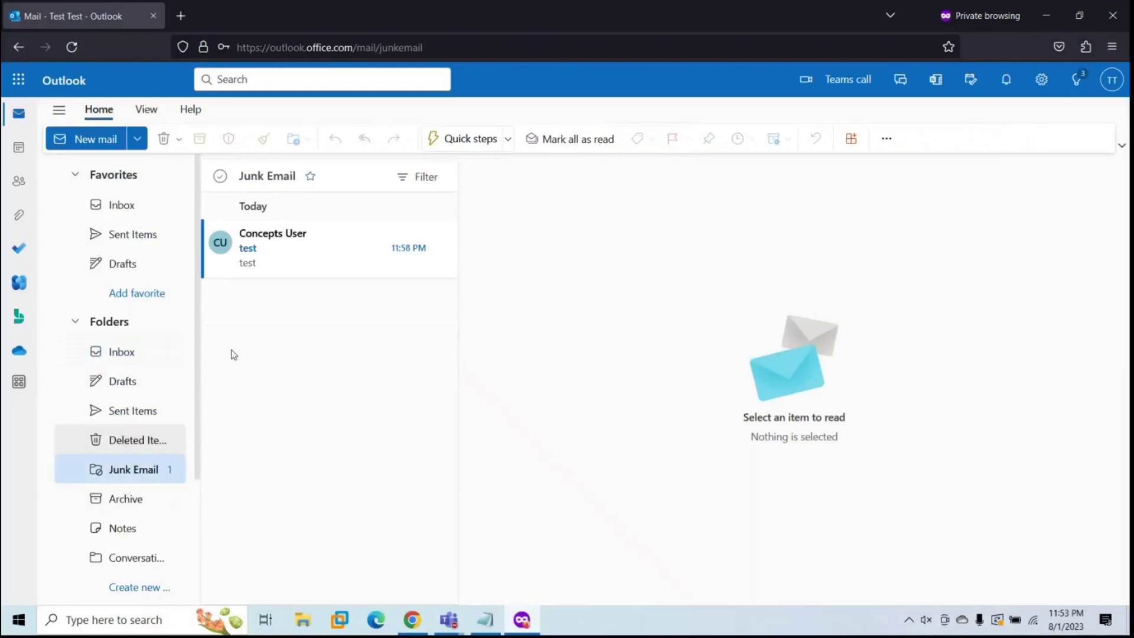
left_click(324, 255)
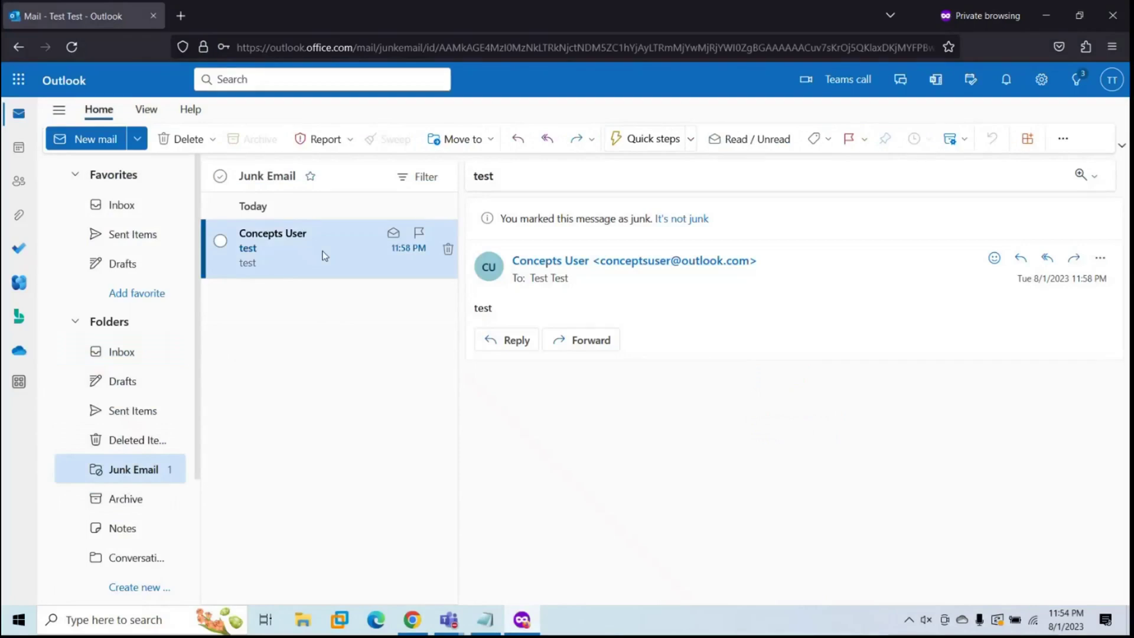
left_click(1099, 258)
mouse_move(993, 479)
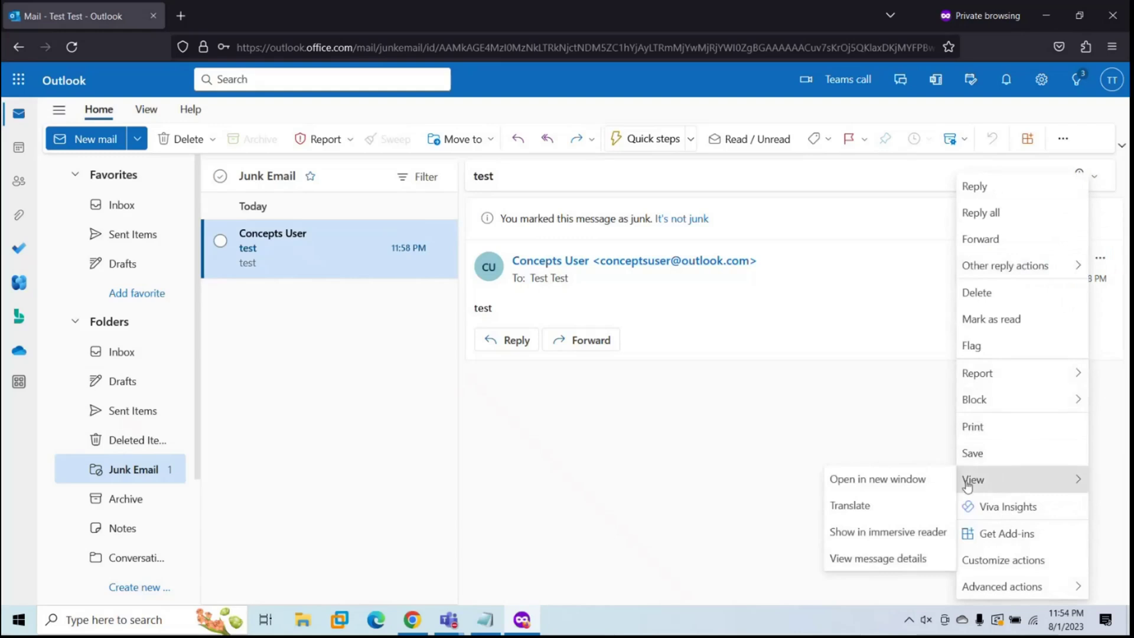
left_click(885, 559)
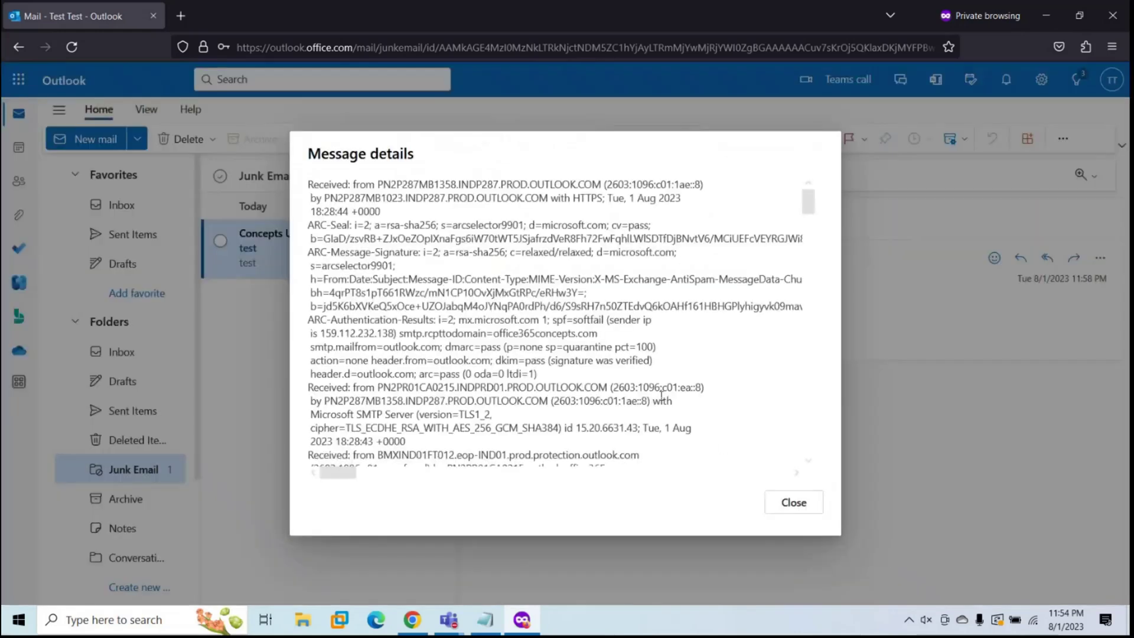
key("ctrl+a")
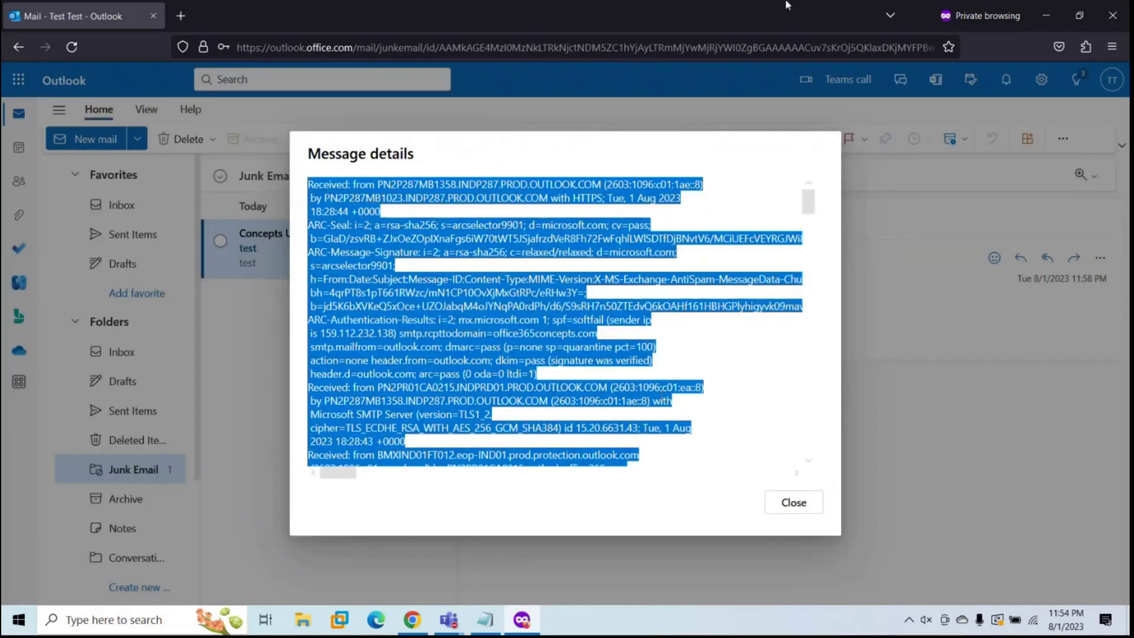
left_click(412, 621)
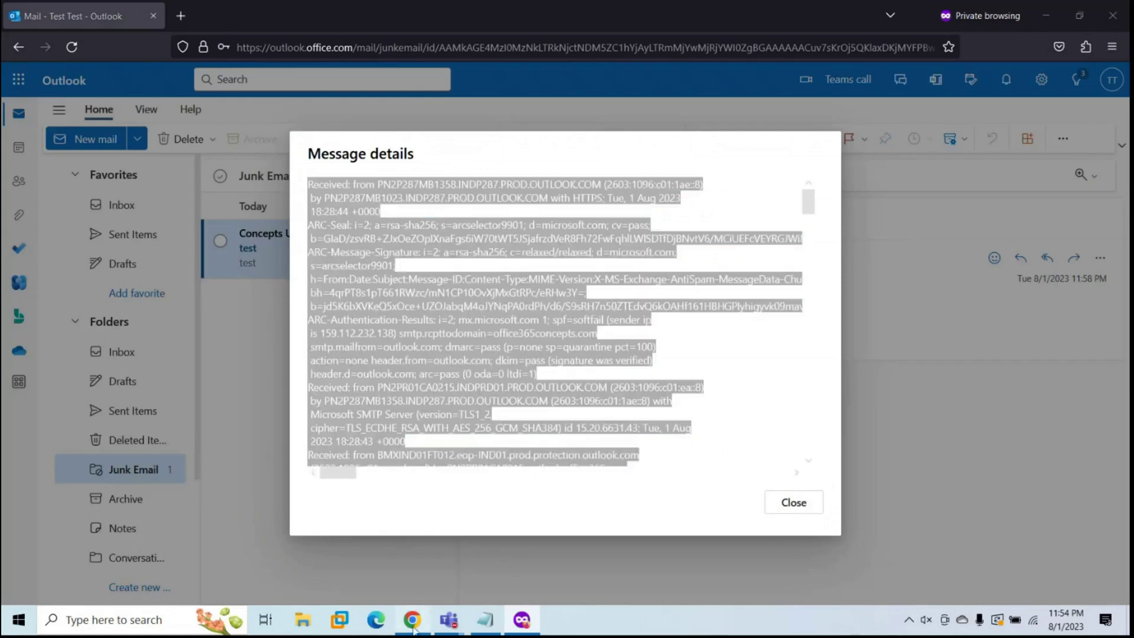
Step: Analyze the junked message's headers and highlight the Sophos hosts in hops 3–5 and Exchange Online in hop 6
left_click(147, 317)
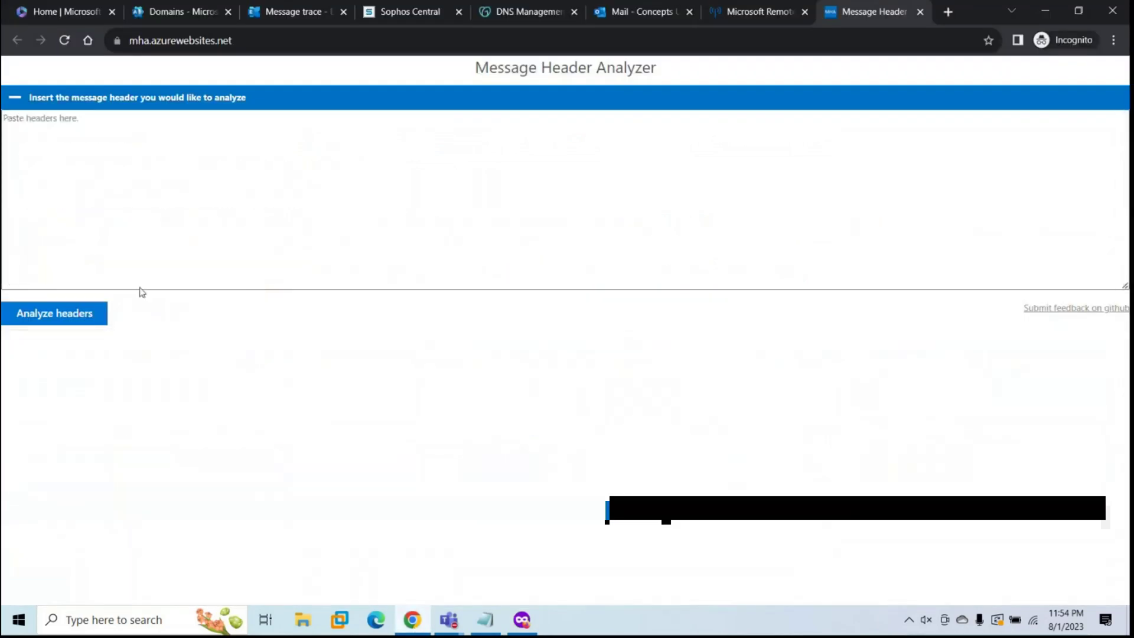
key("ctrl+v")
left_click(78, 317)
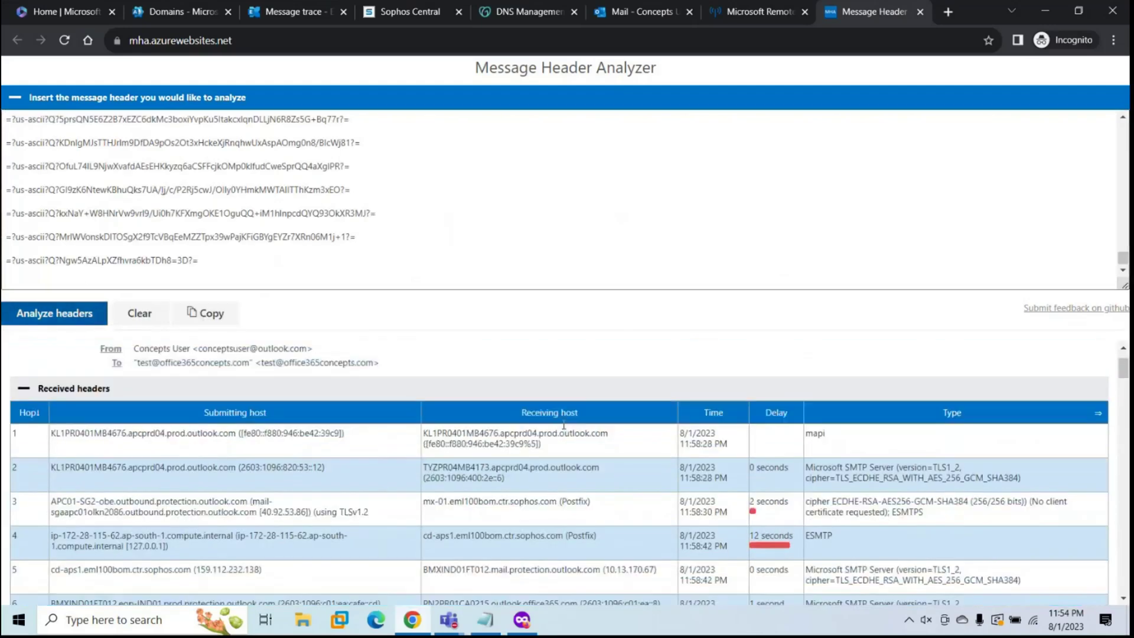
scroll(565, 429, "down", 1)
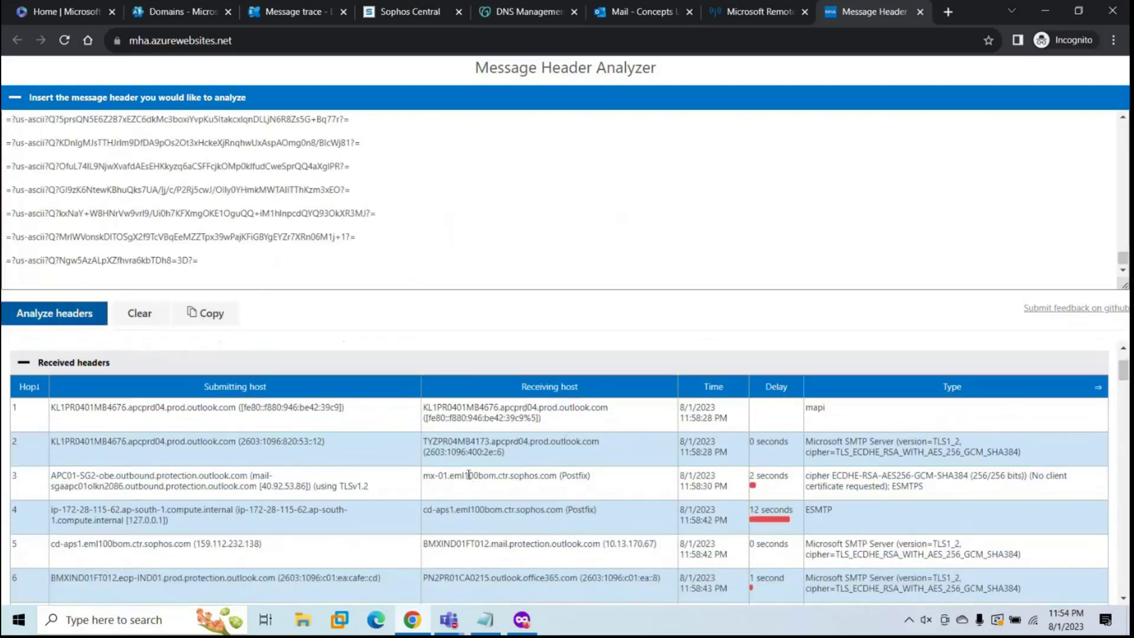
left_click_drag(469, 478, 598, 502)
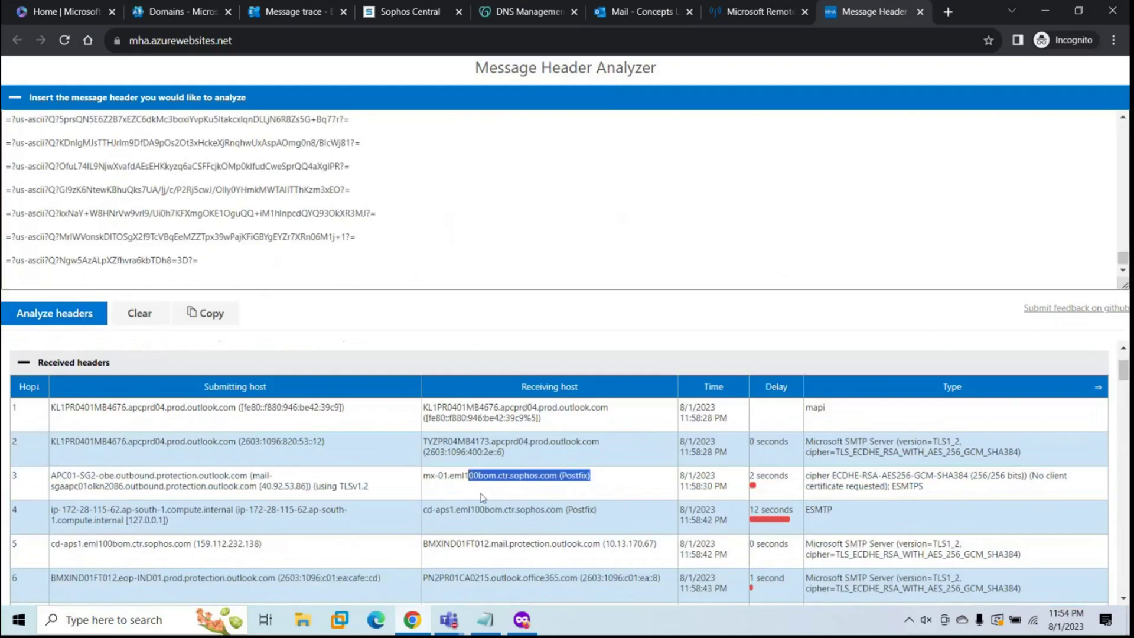
scroll(481, 498, "down", 1)
left_click_drag(146, 468, 251, 456)
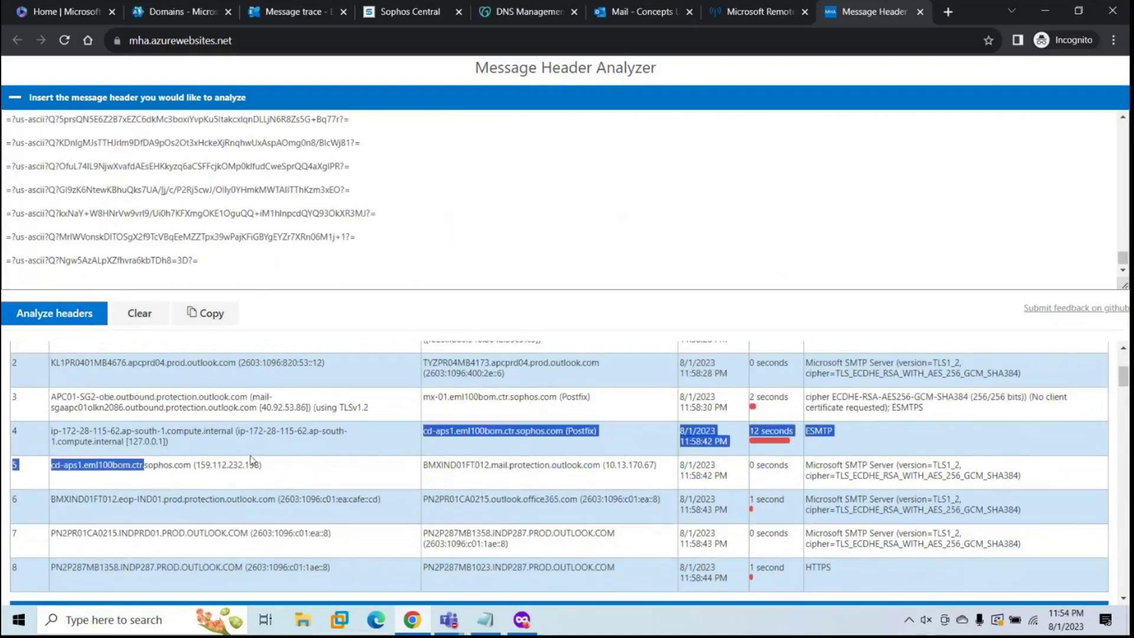
left_click_drag(140, 499, 276, 499)
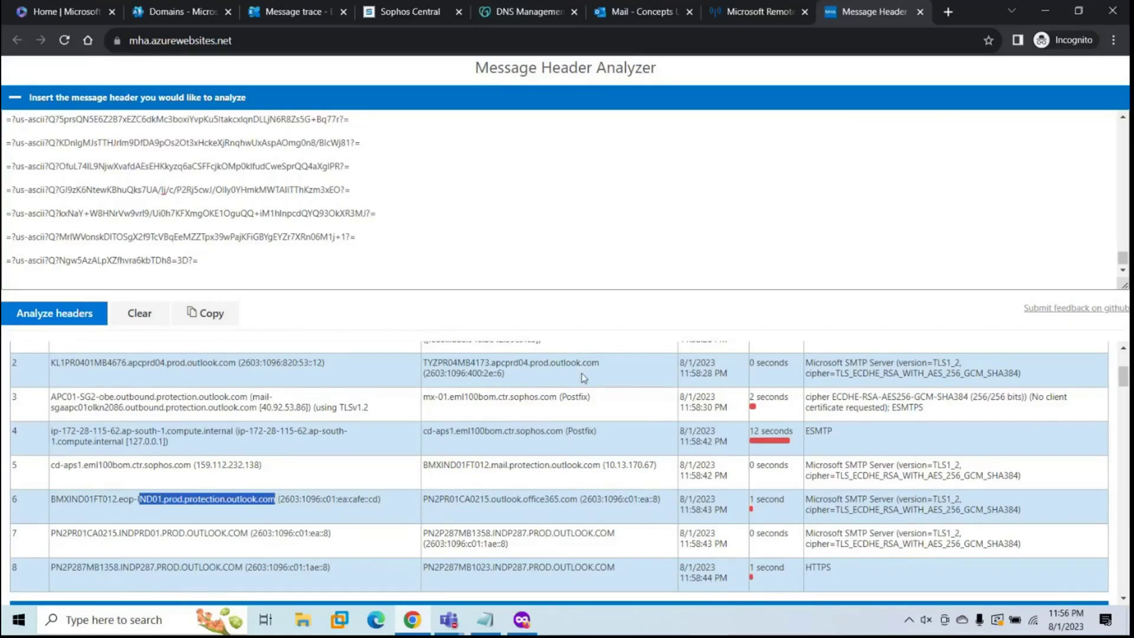
Step: Close the MX record details and open the Microsoft 365 security portal
left_click(169, 15)
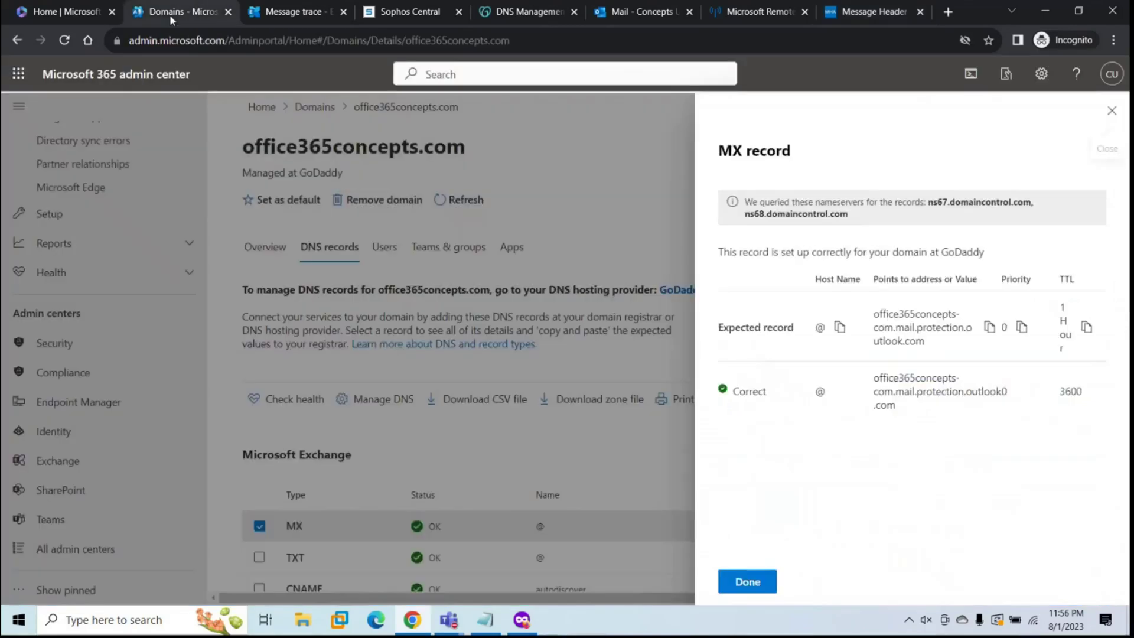
left_click(1111, 113)
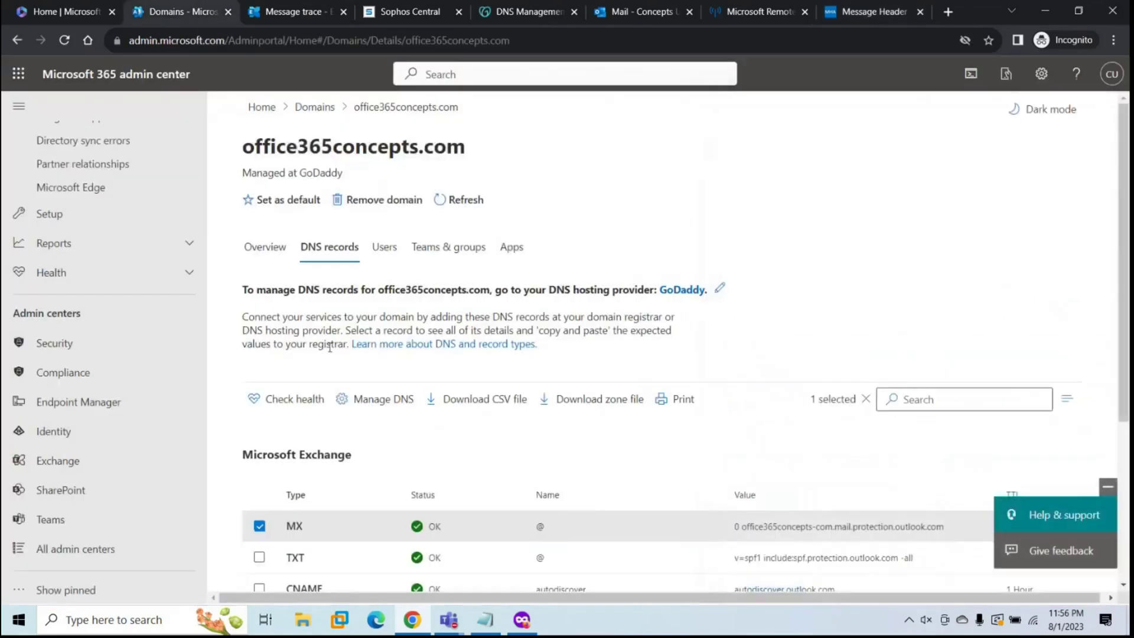
left_click(107, 347)
scroll(59, 389, "down", 10)
scroll(63, 387, "up", 3)
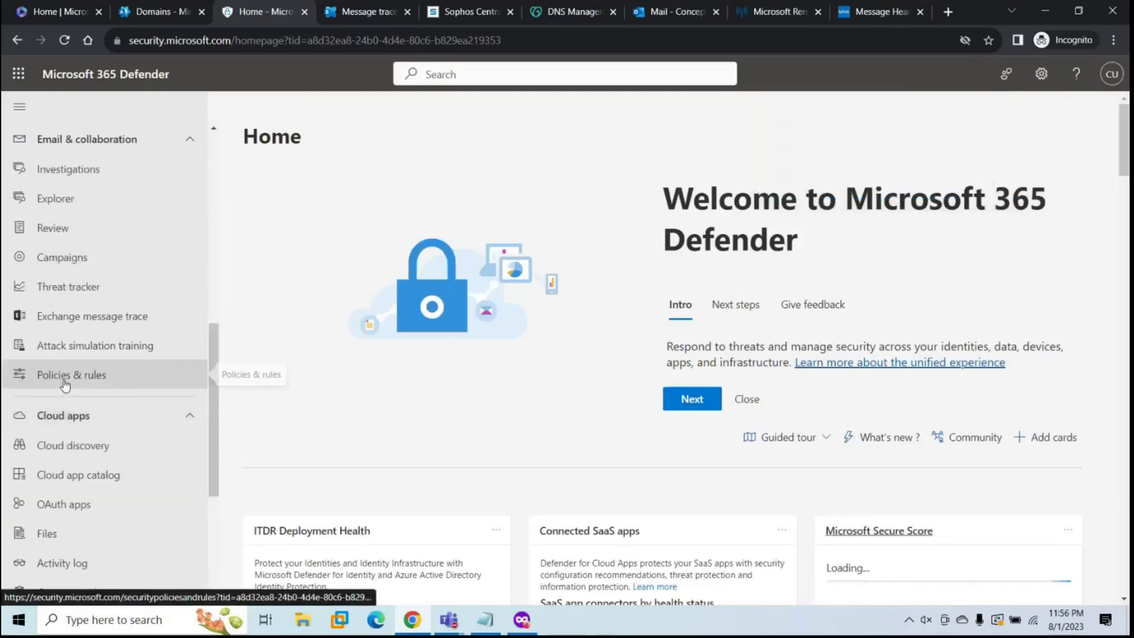
Step: Open the connection filter policy under Anti-spam policies for editing its IP allow list
left_click(64, 385)
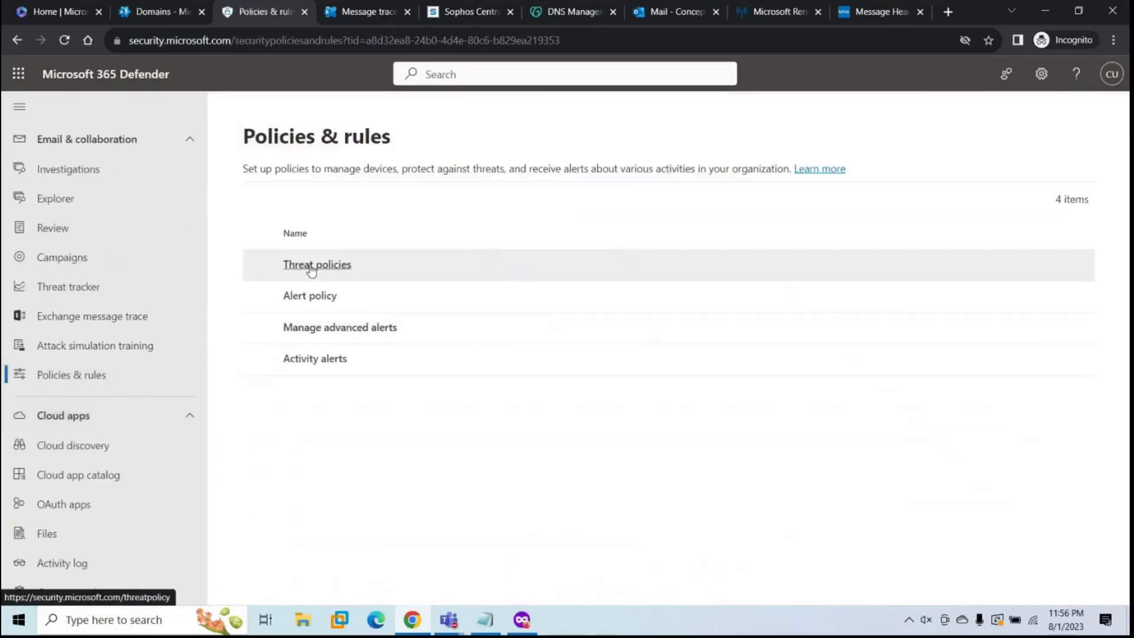
left_click(313, 264)
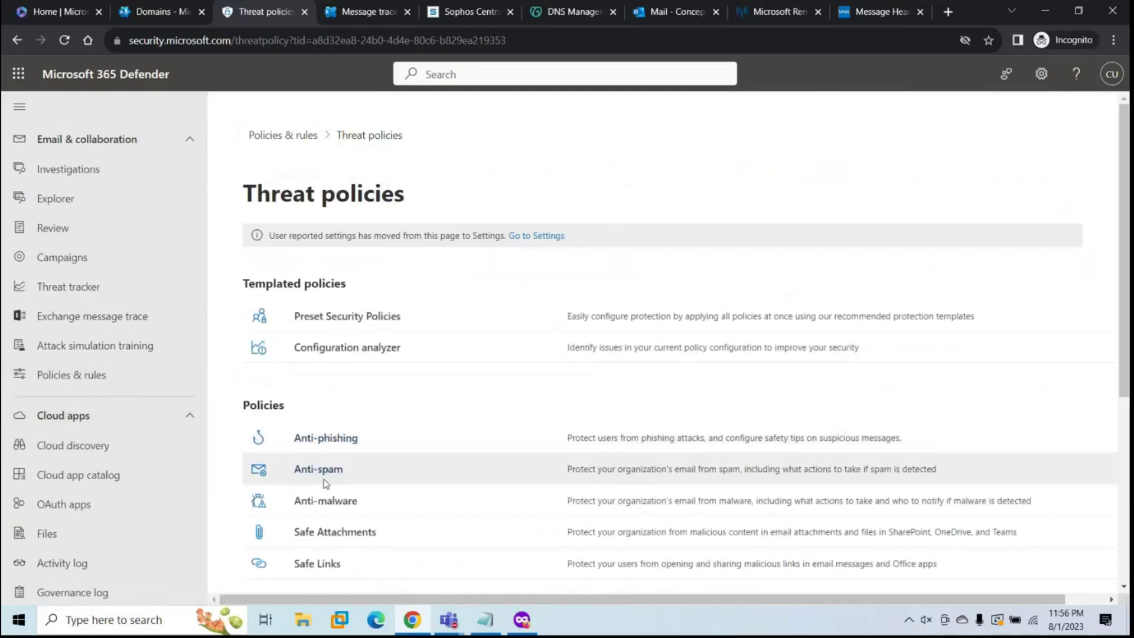
left_click(324, 471)
left_click(367, 389)
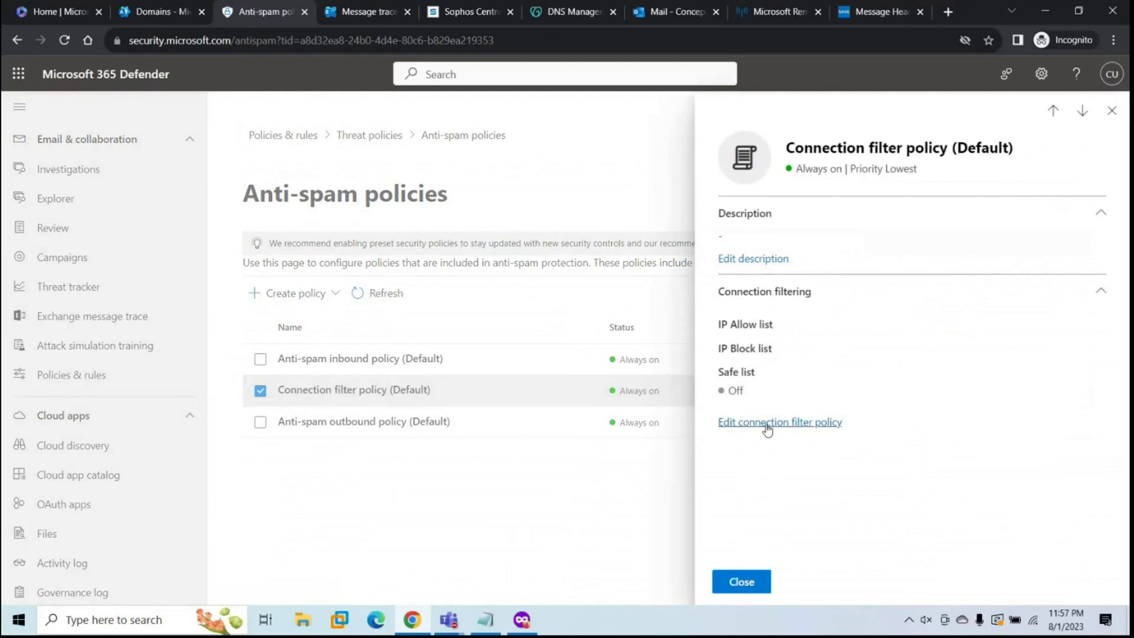
left_click(768, 425)
left_click(759, 246)
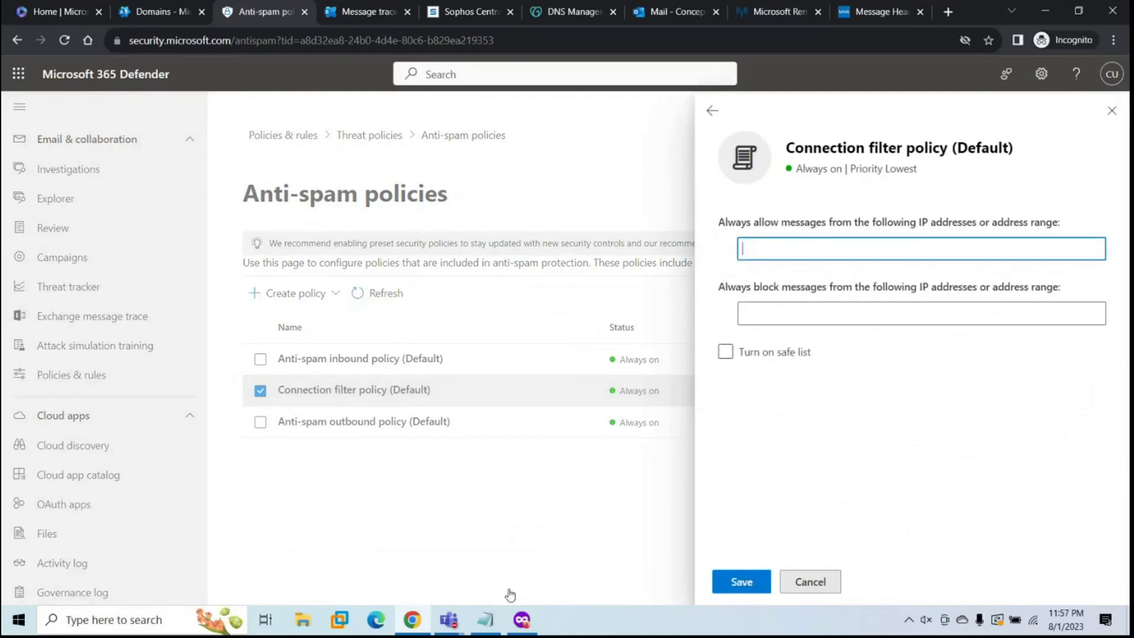
Step: Add the Sophos range 159.112.232.128/26 from the Notepad notes to the IP allow list and save
left_click(485, 619)
left_click_drag(234, 150, 121, 154)
key("ctrl+c")
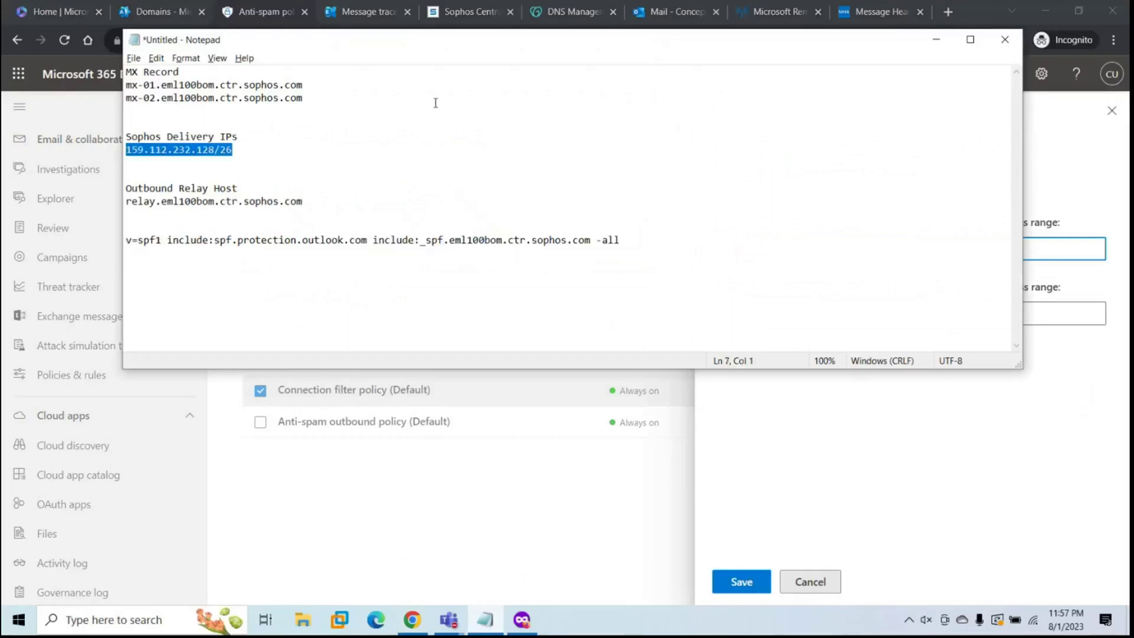
key("alt+Tab")
left_click(760, 248)
key("ctrl+v")
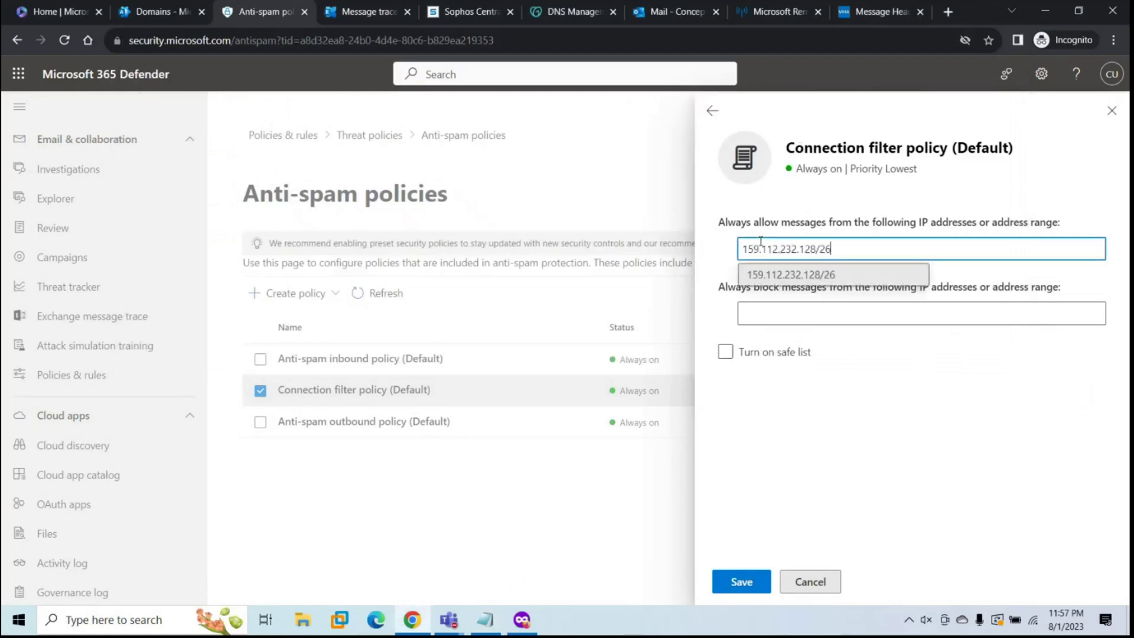
left_click(825, 281)
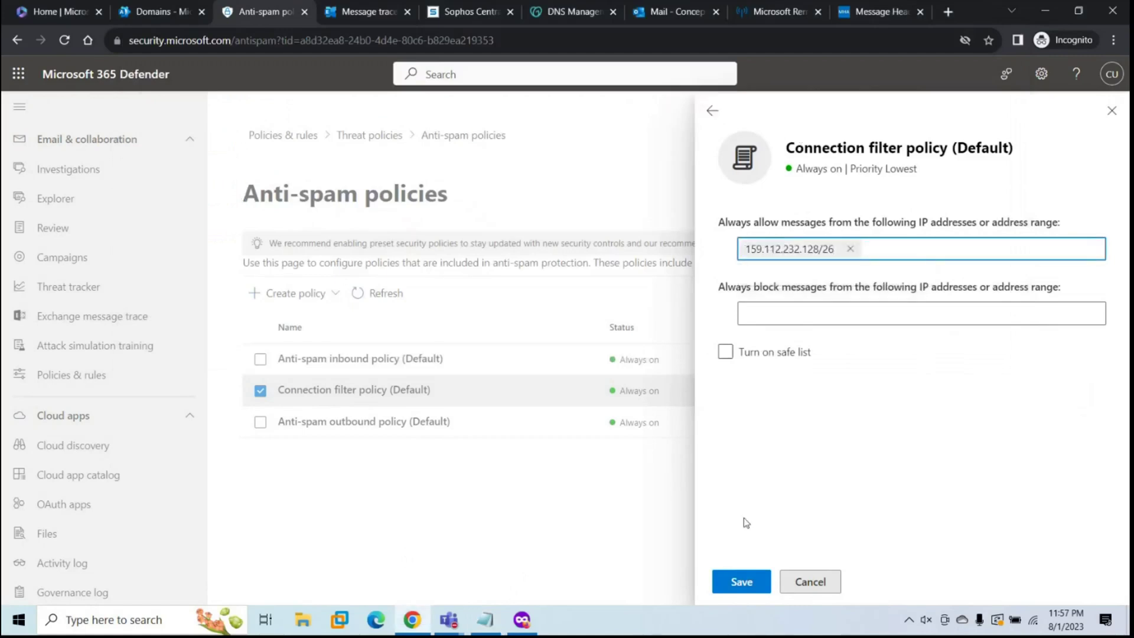
left_click(739, 576)
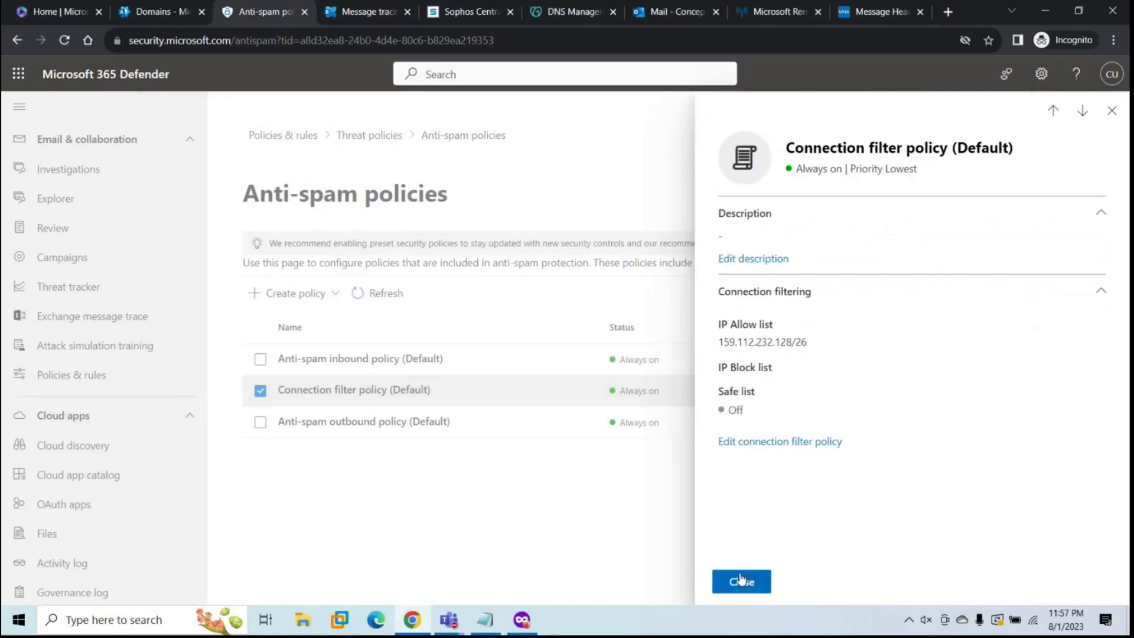
left_click(741, 580)
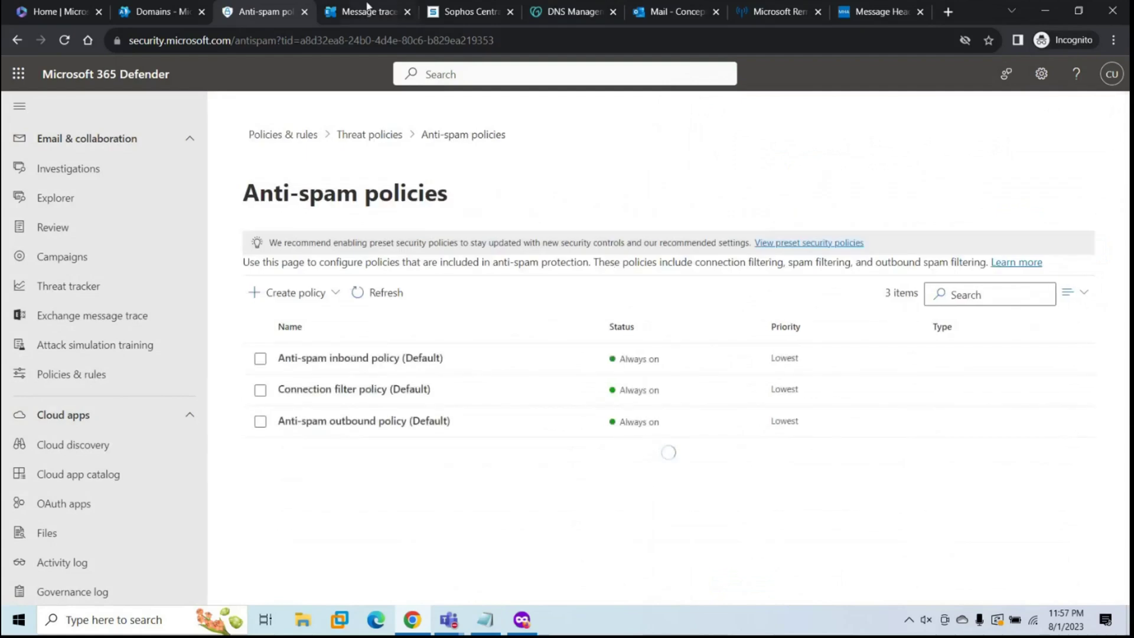
left_click(351, 13)
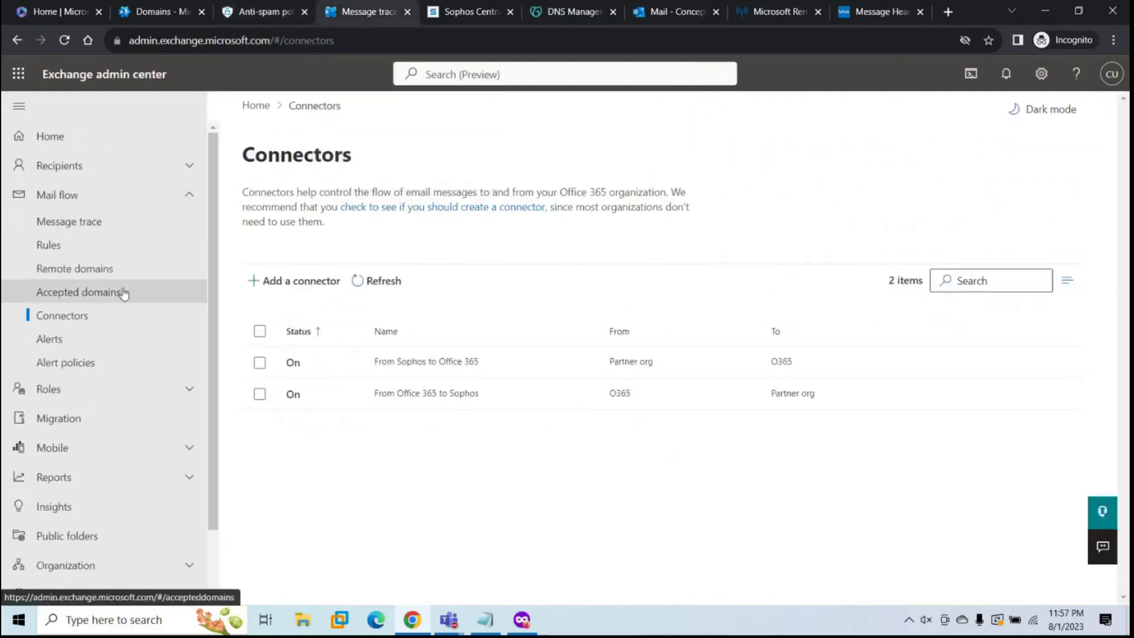
Step: Create a new transport rule named 'sophos' that applies to all messages
left_click(57, 252)
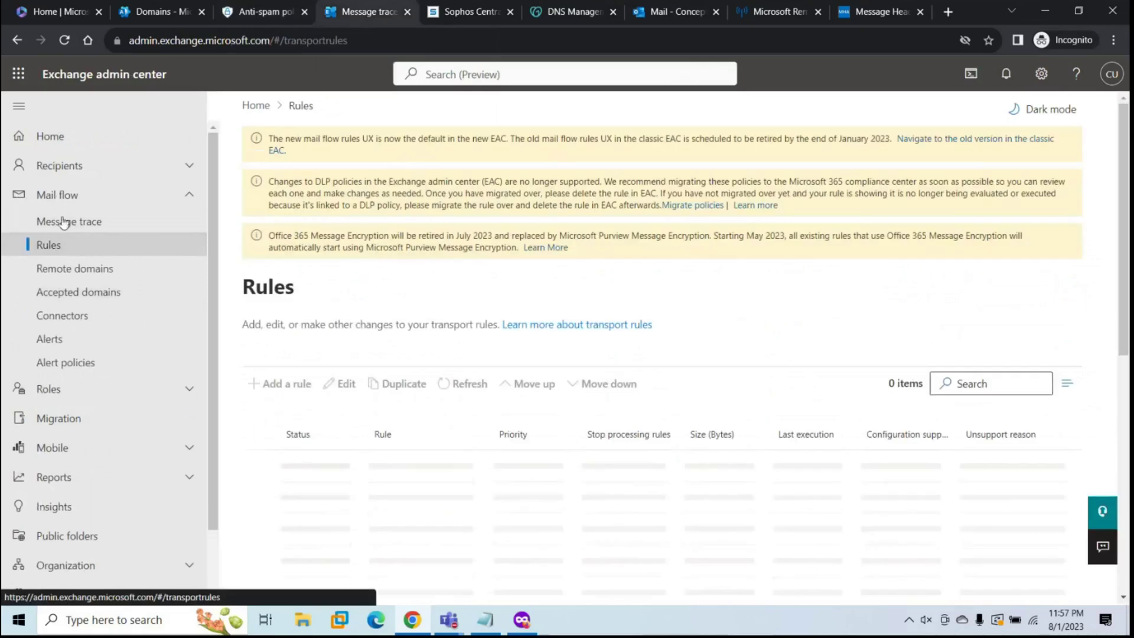
left_click(273, 385)
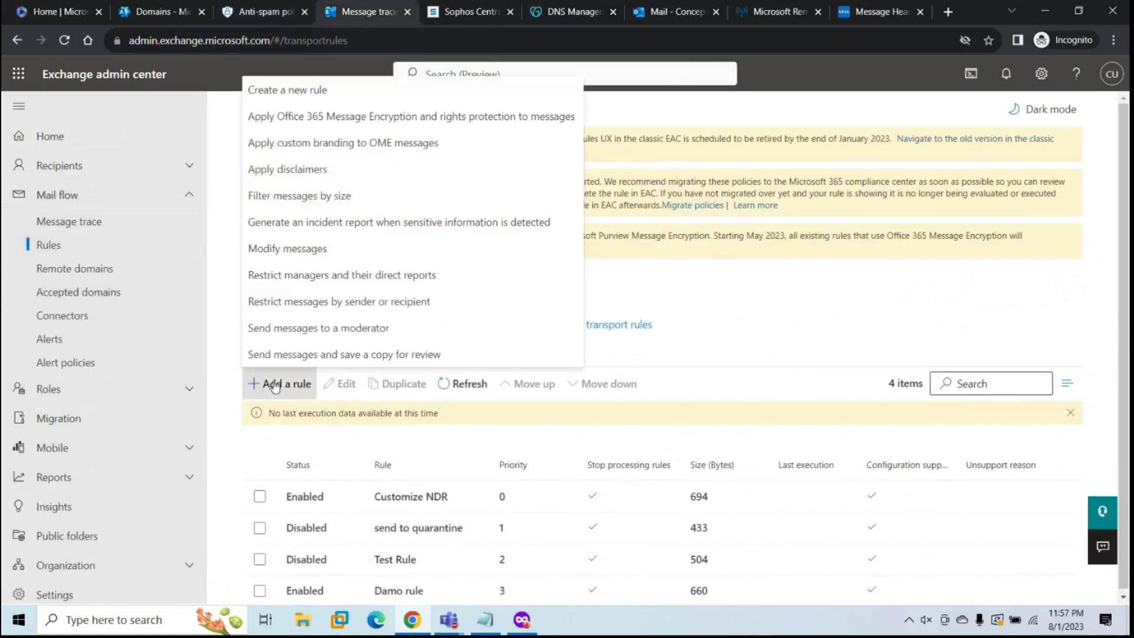
left_click(290, 89)
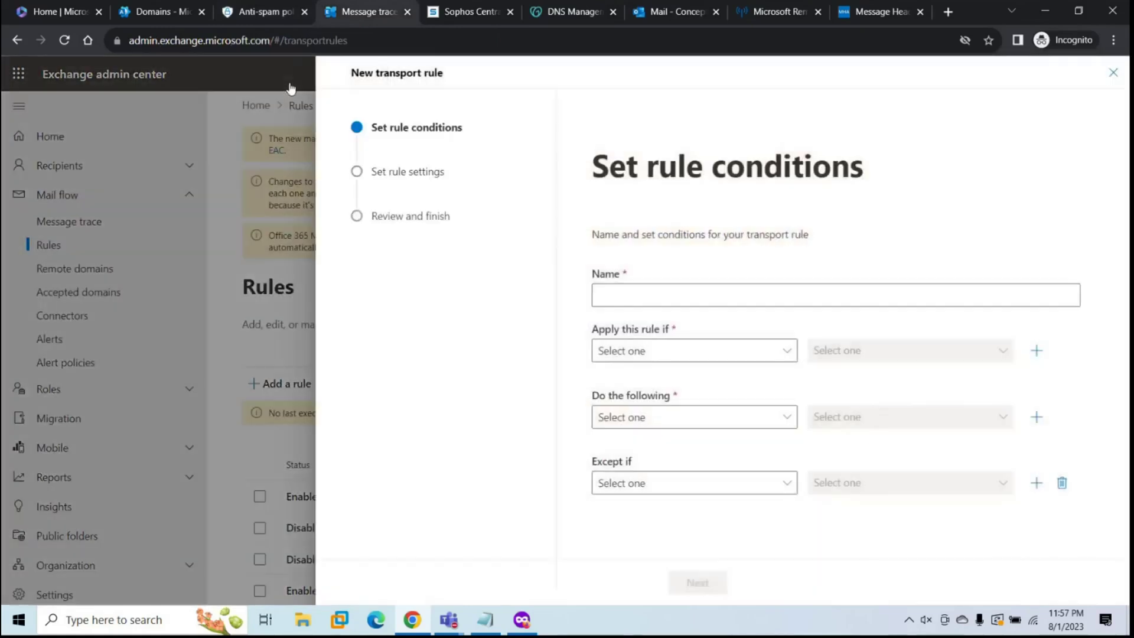
left_click(632, 298)
type("sophos")
left_click(652, 354)
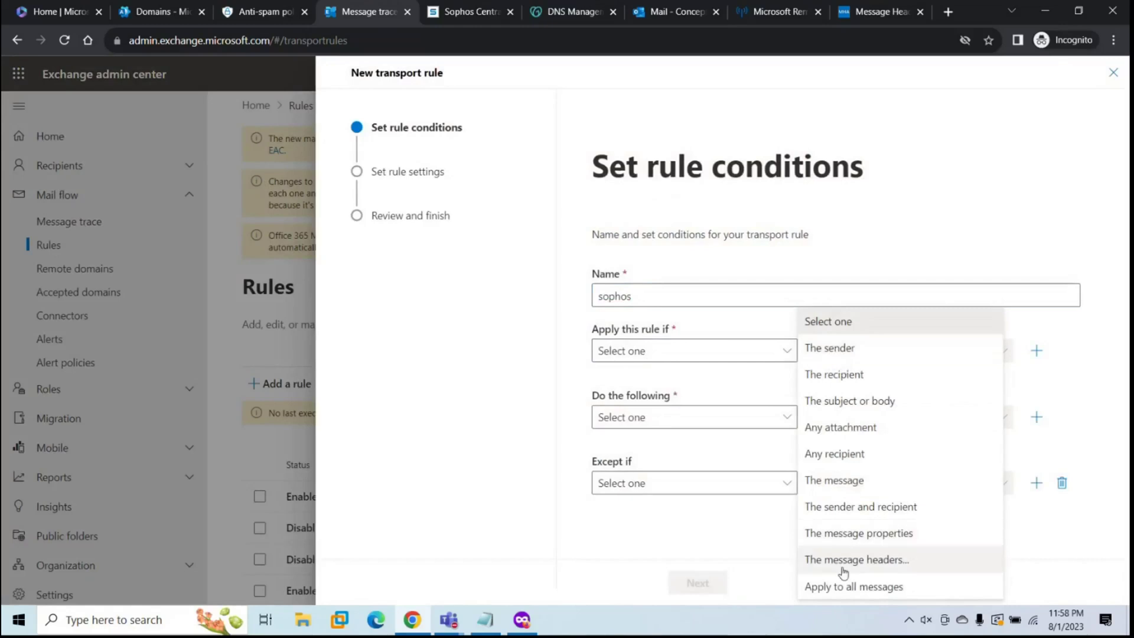
left_click(852, 585)
Step: Make the rule set the SCL to Bypass spam filtering, then close the rule panel
left_click(685, 456)
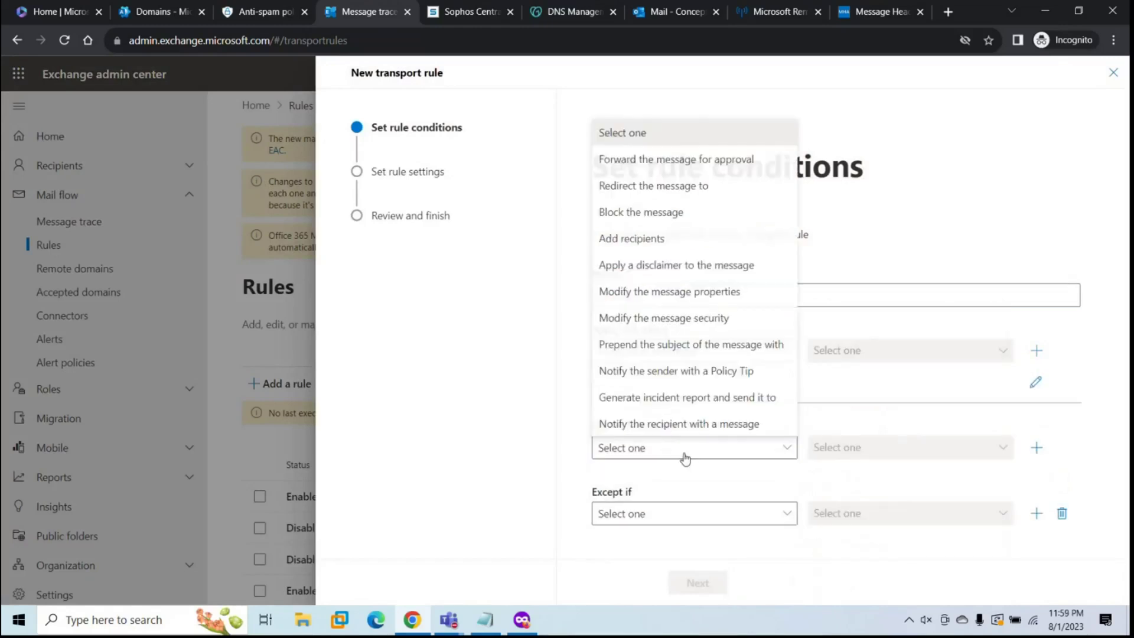
left_click(698, 291)
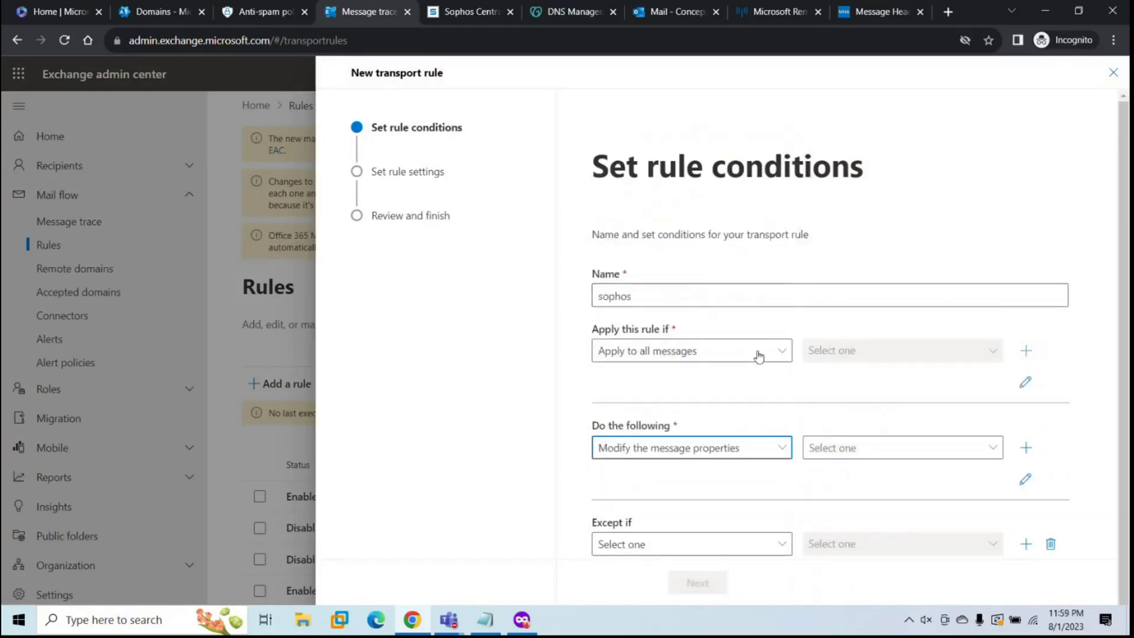
left_click(860, 442)
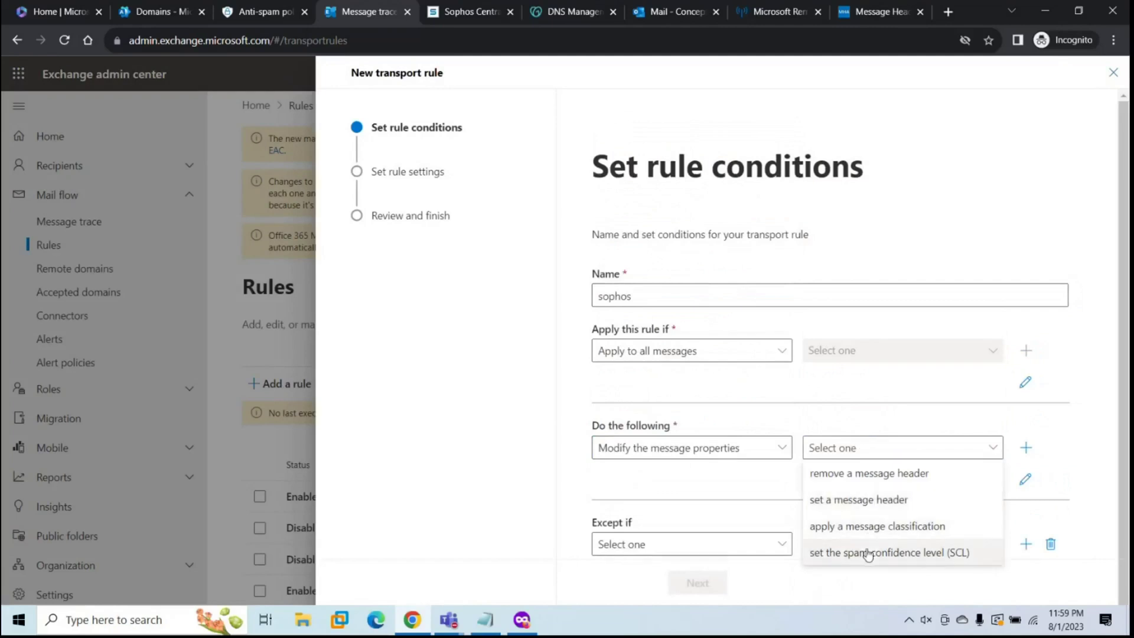
left_click(867, 552)
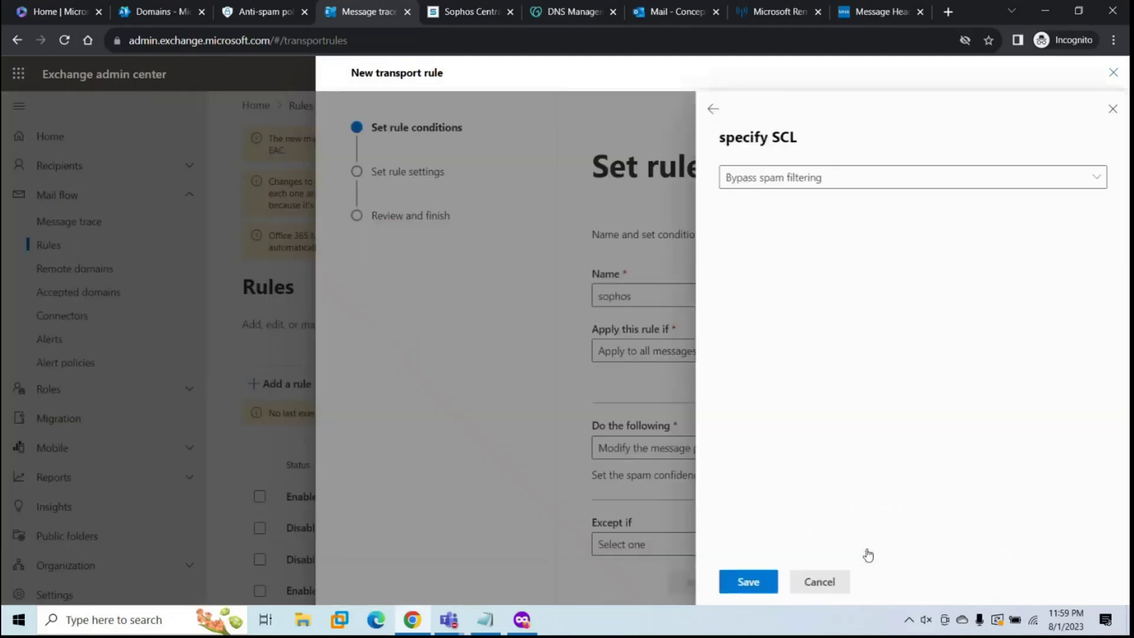
left_click(819, 175)
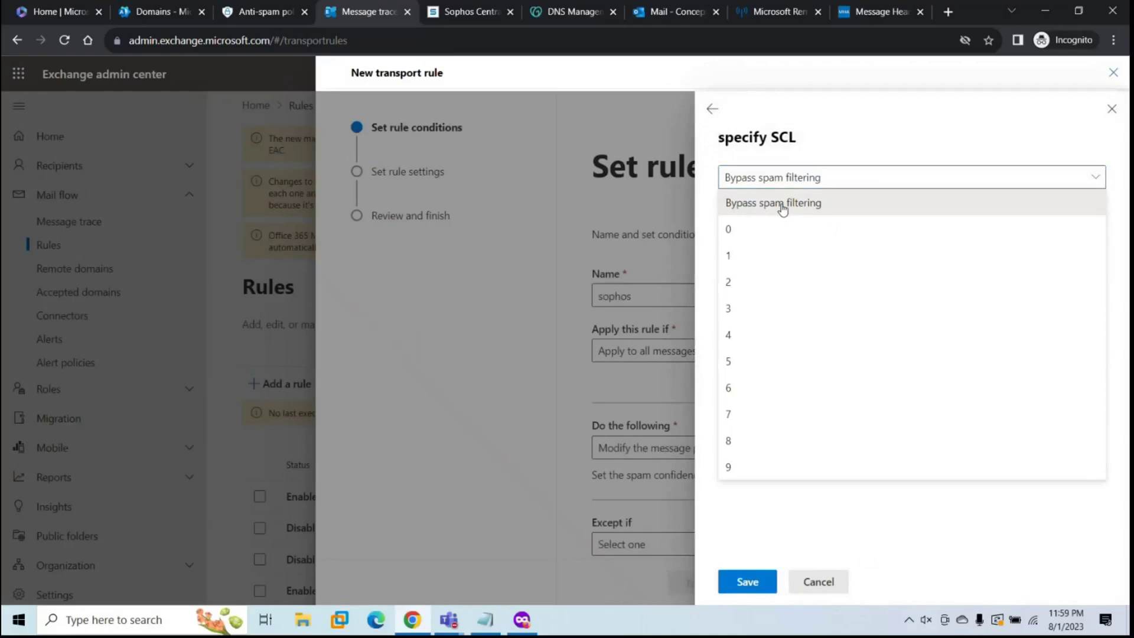
left_click(782, 207)
left_click(747, 584)
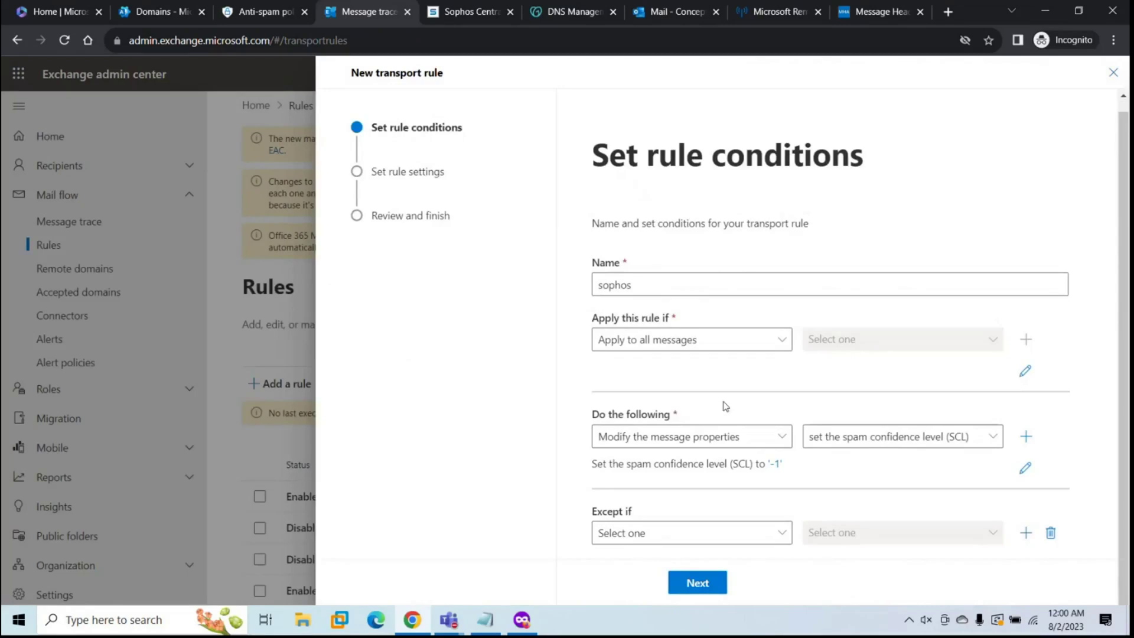
left_click(1105, 78)
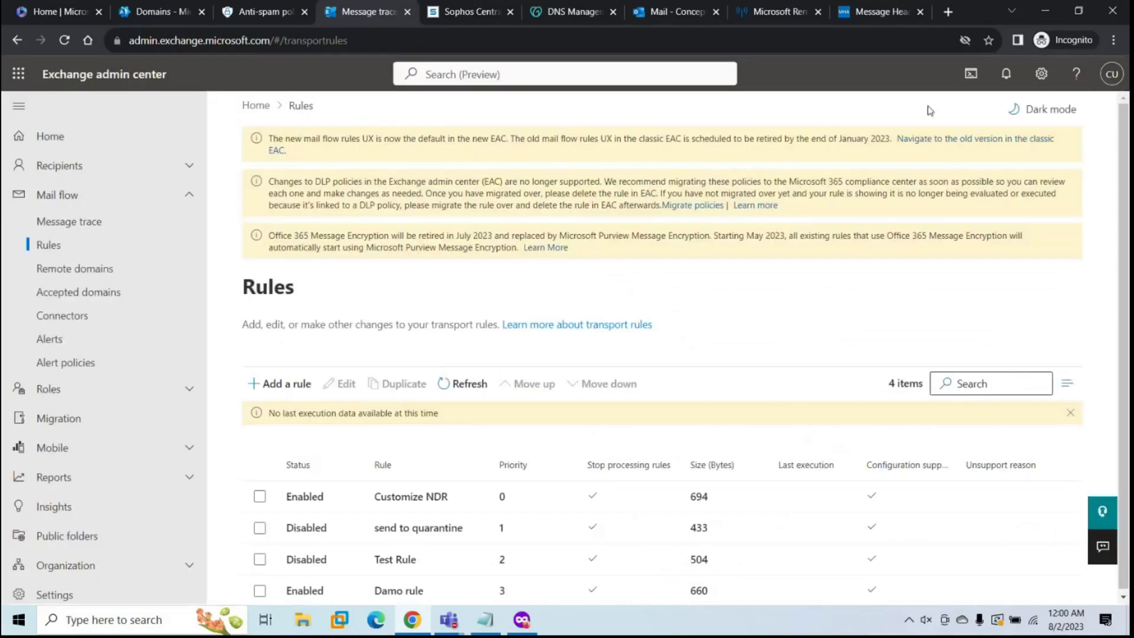
Step: From Outlook.com, send a message with subject and body 'test 2' to the domain test mailbox
left_click(670, 12)
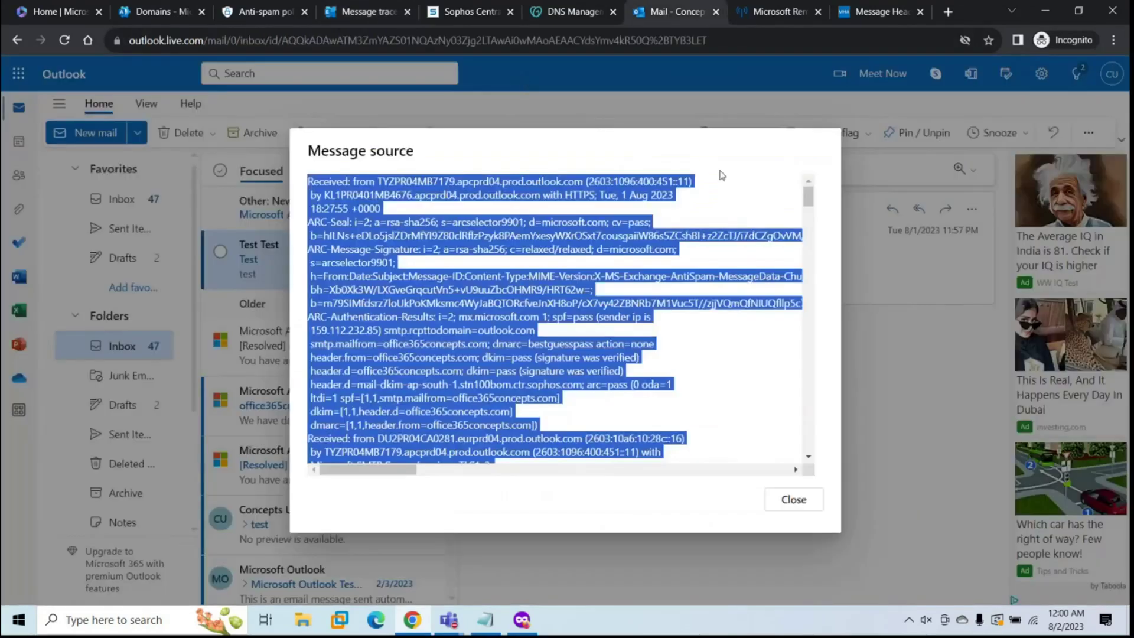
left_click(791, 499)
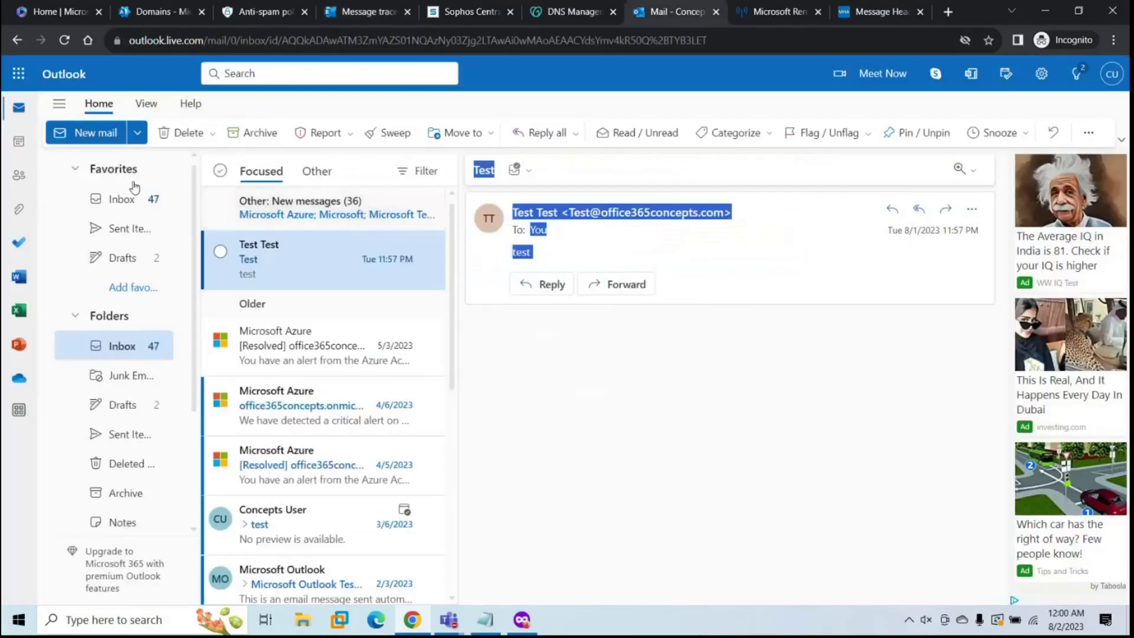
left_click(85, 133)
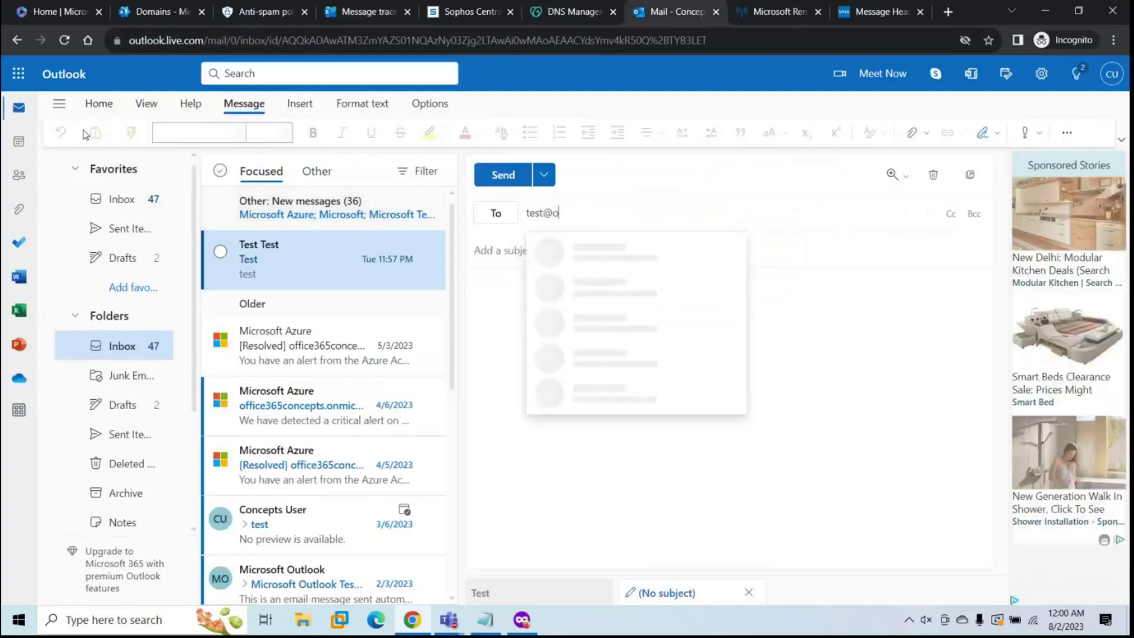
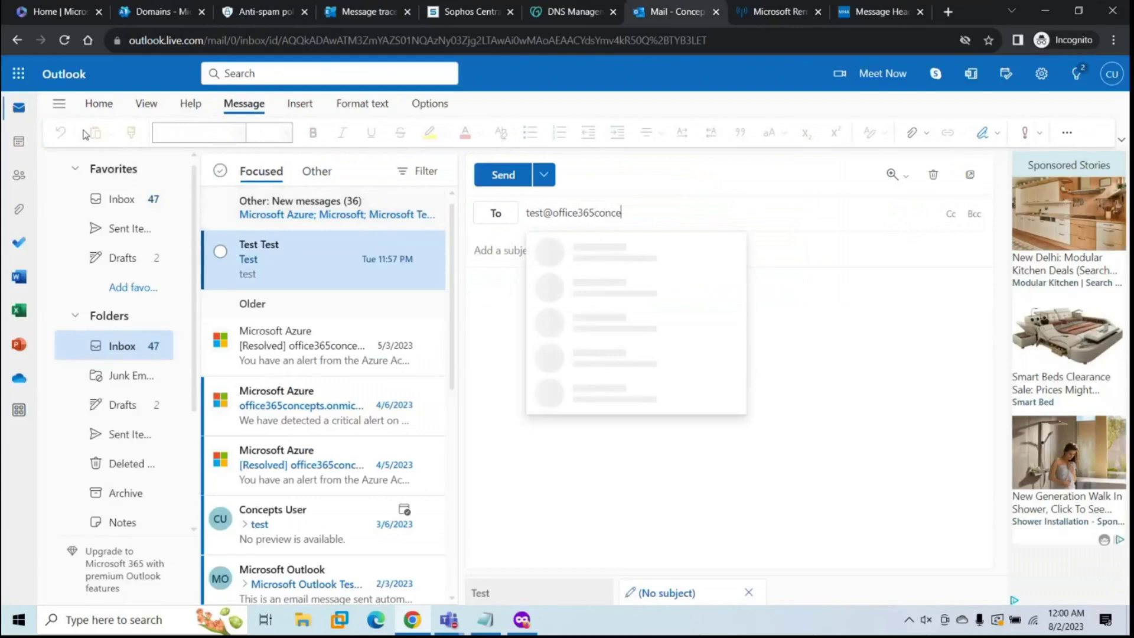
key("Tab")
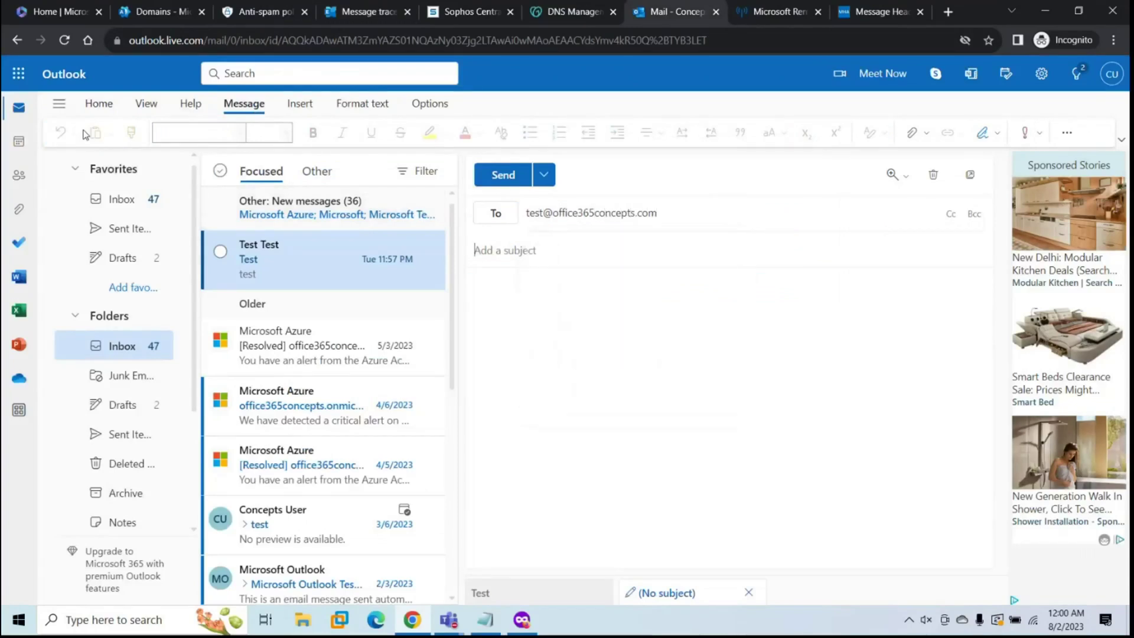
type("test 2")
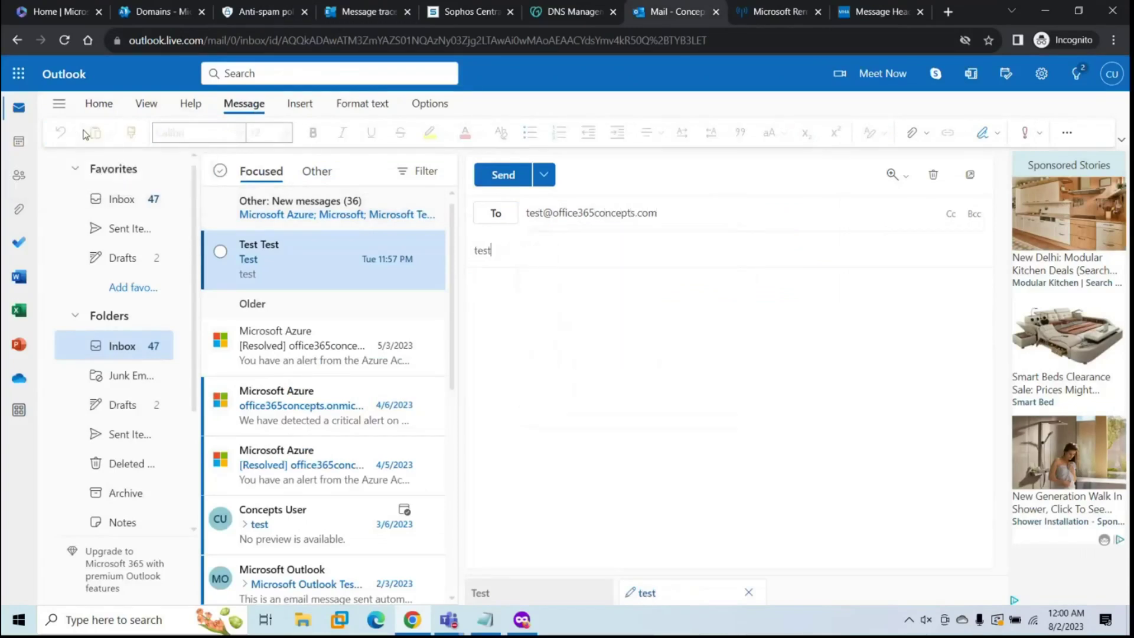
key("Tab")
type("test 2")
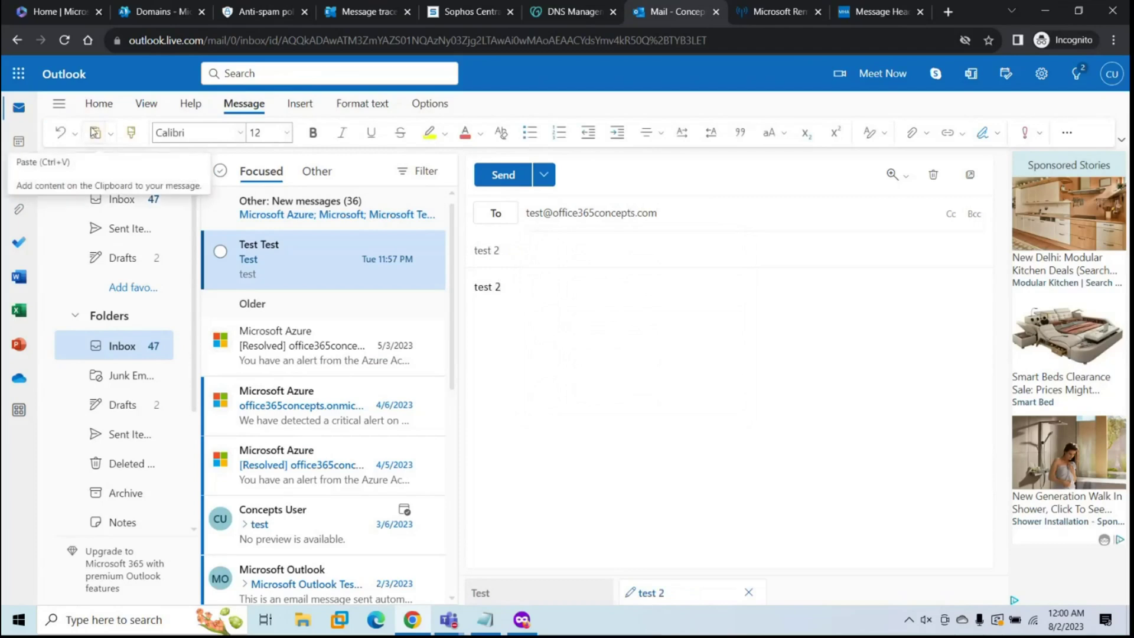
left_click(502, 175)
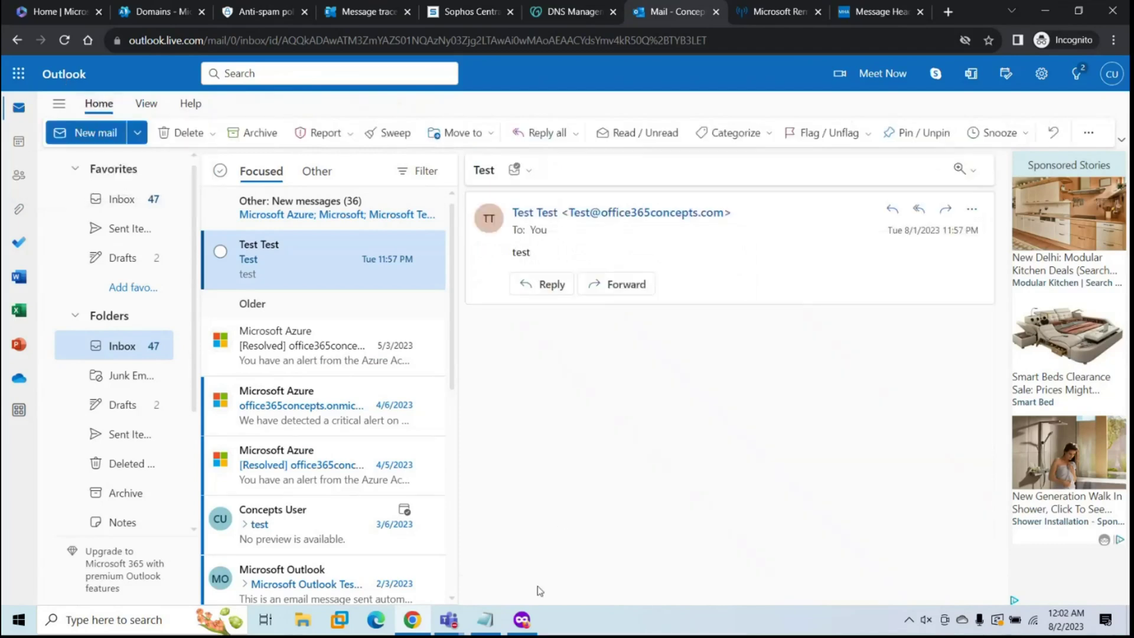
left_click(521, 619)
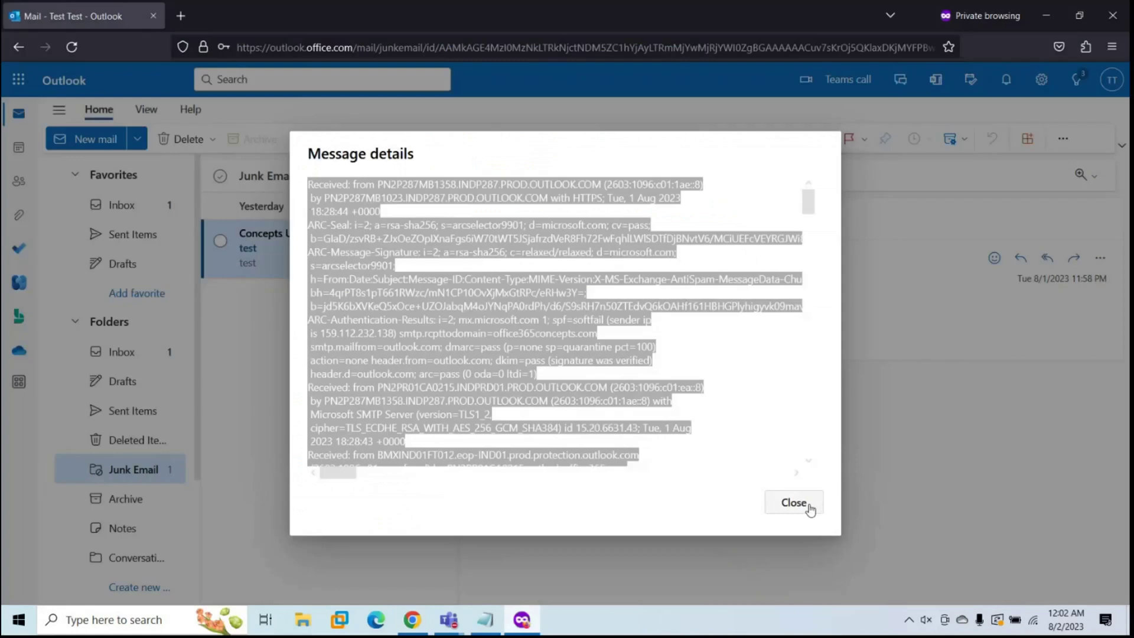
Step: Open the 'test 2' message now delivered to the test mailbox's Inbox
left_click(812, 507)
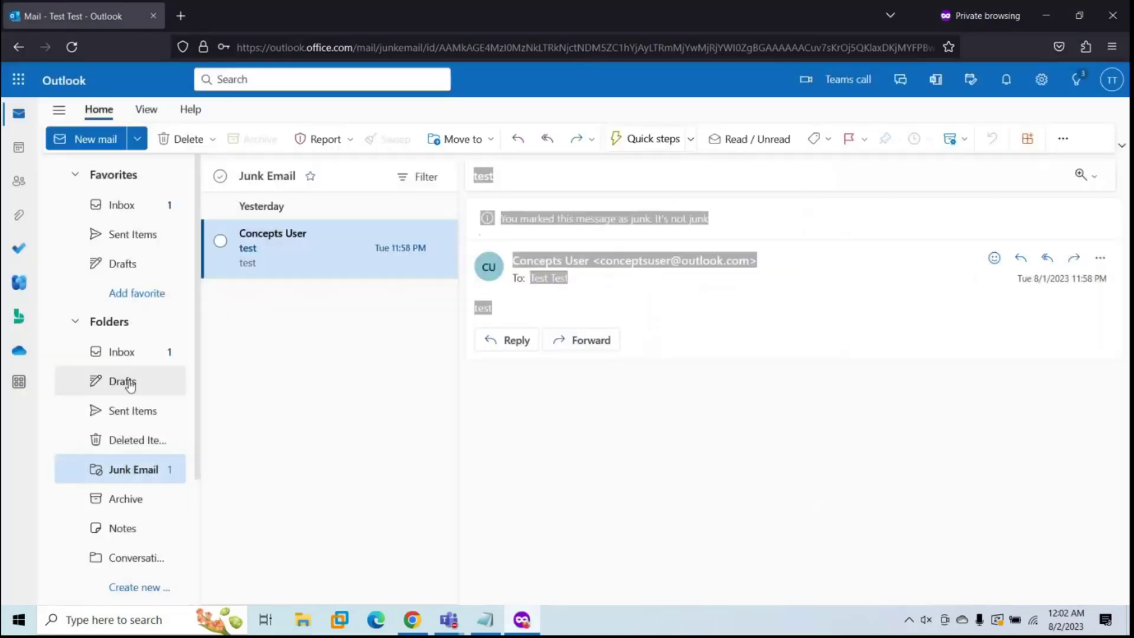
left_click(126, 361)
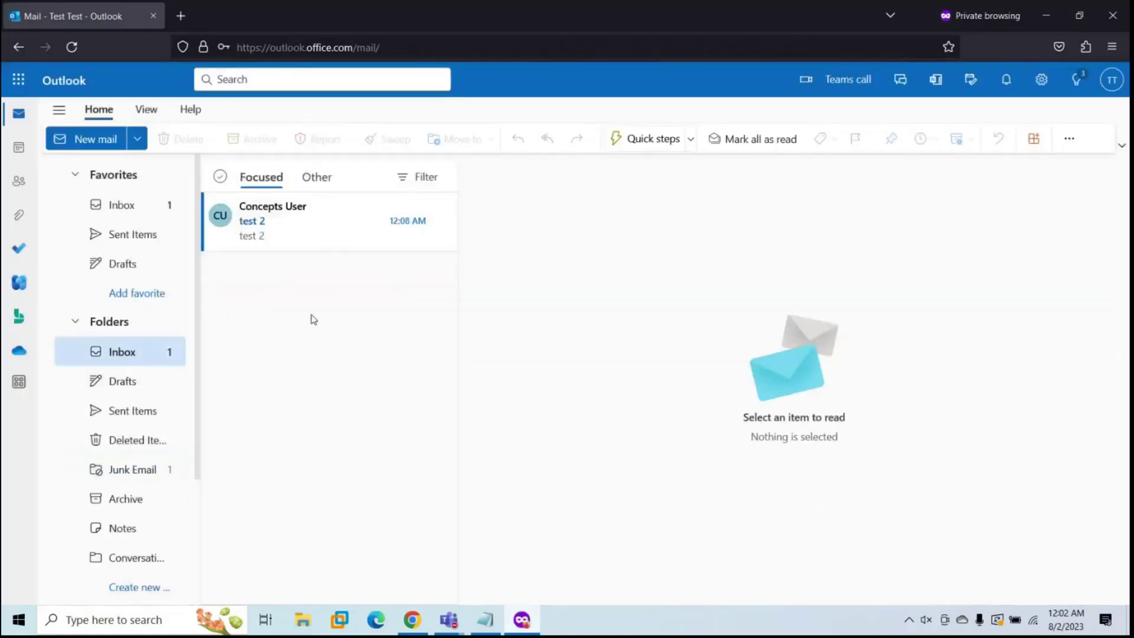
left_click(314, 228)
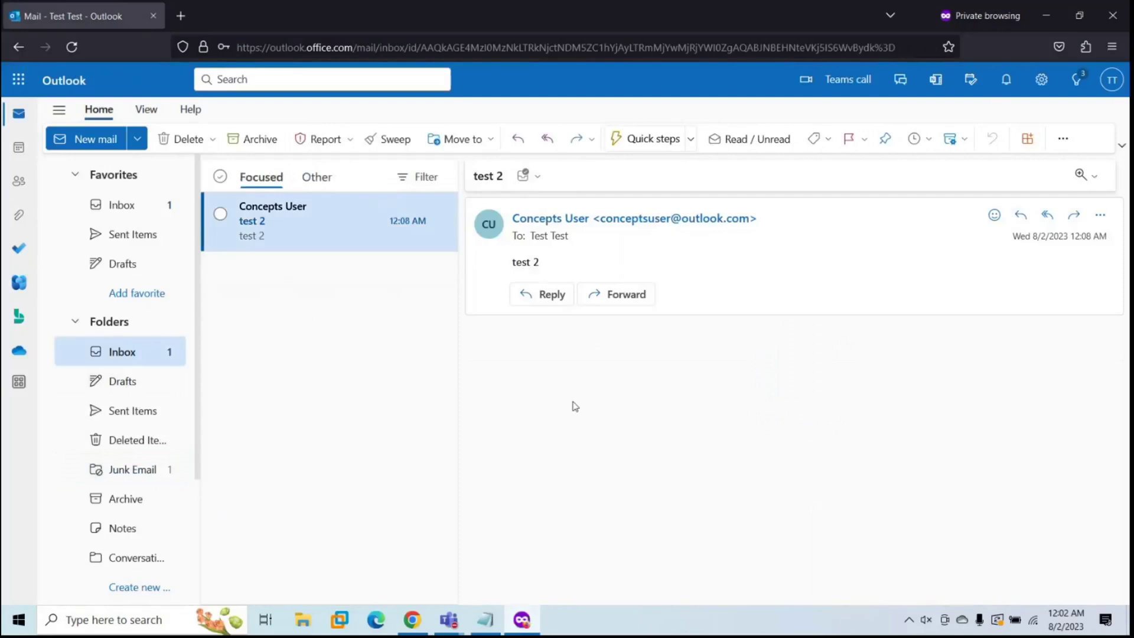